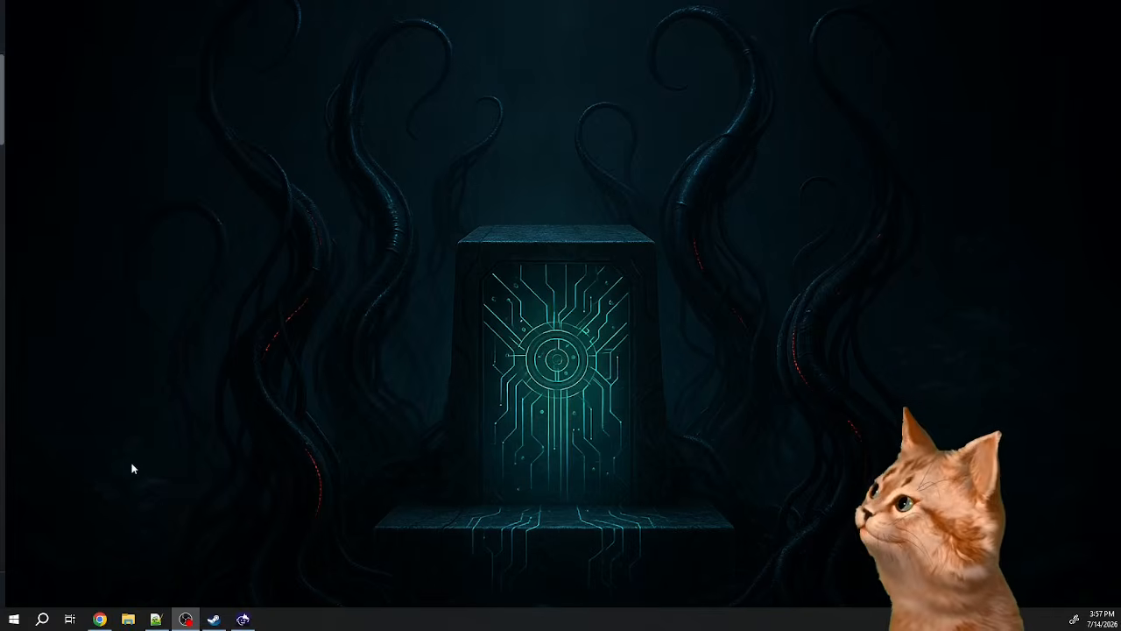
# - Open Command Prompt and check the installed Git version with git -v
pyautogui.click(42, 619)
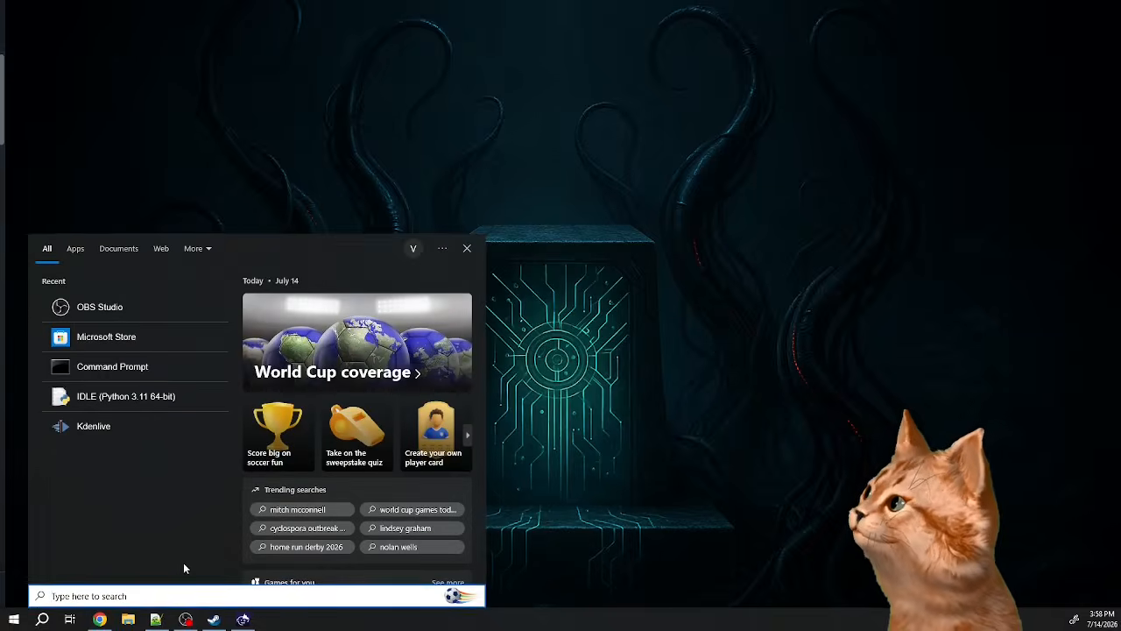
pyautogui.click(117, 366)
pyautogui.click(385, 214)
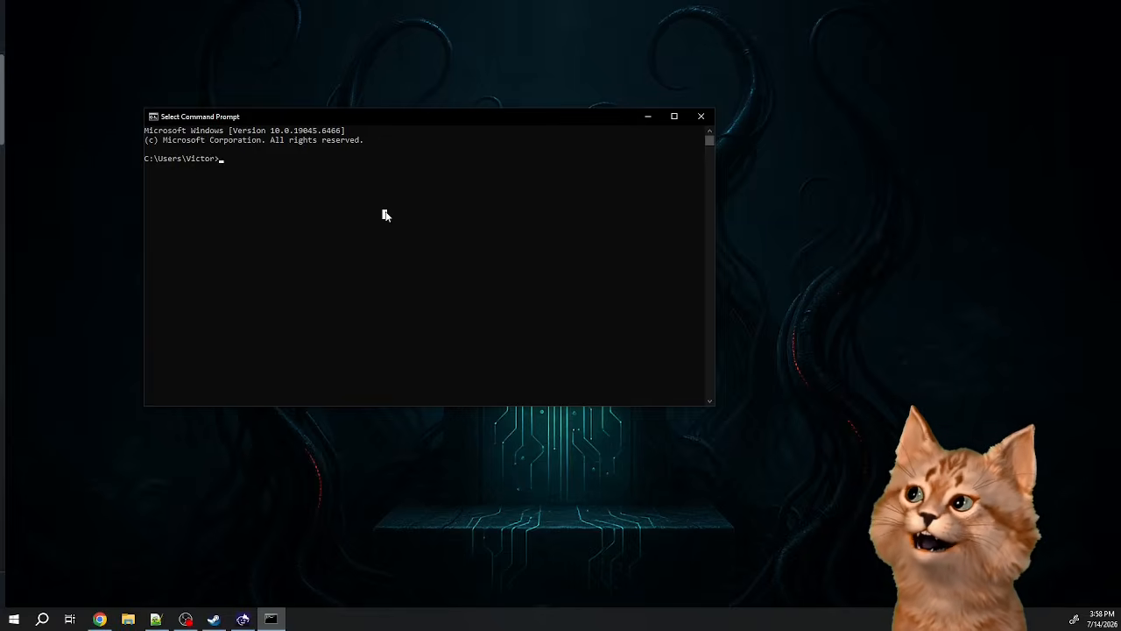
pyautogui.write('git')
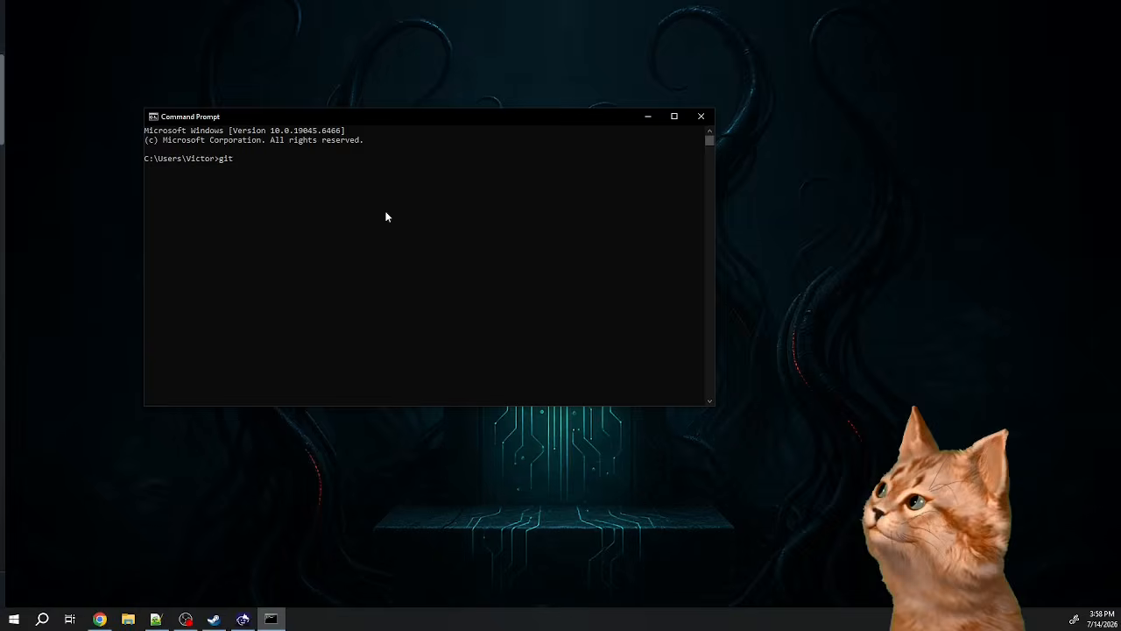
pyautogui.write(' -v')
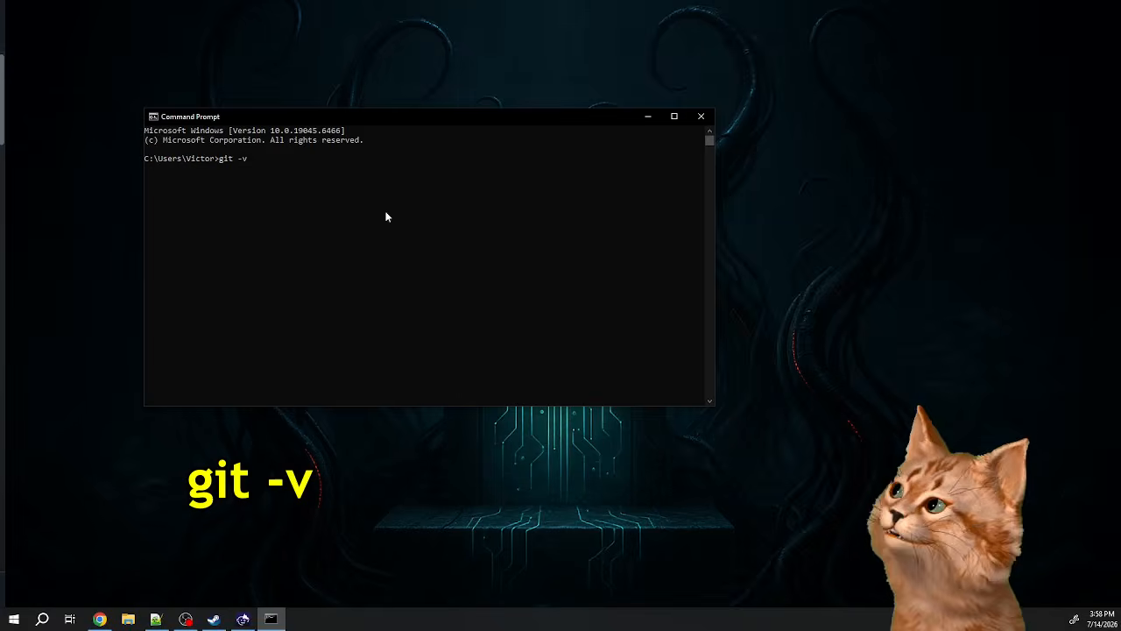
pyautogui.press('Return')
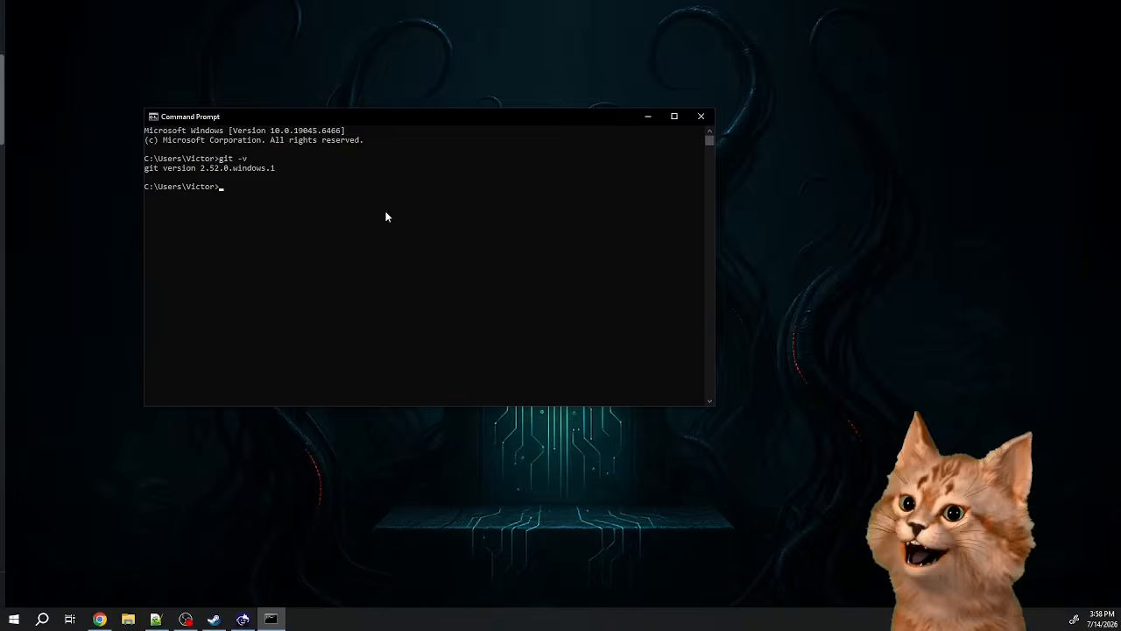
# - Check the installed npm version with npm -v
pyautogui.write('npm -v')
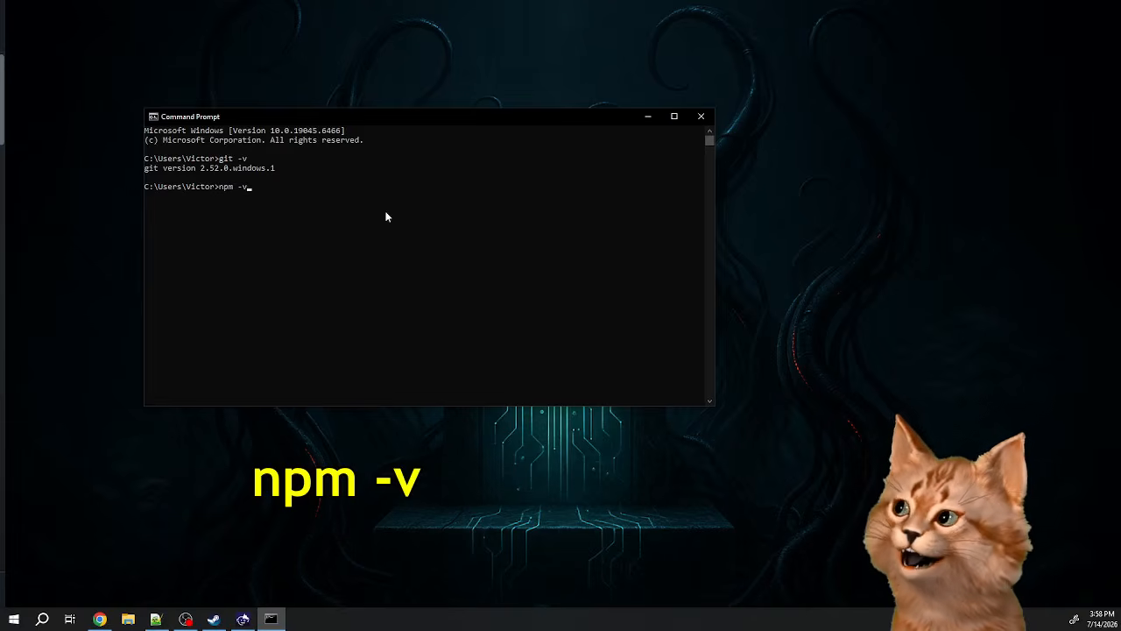
pyautogui.press('Return')
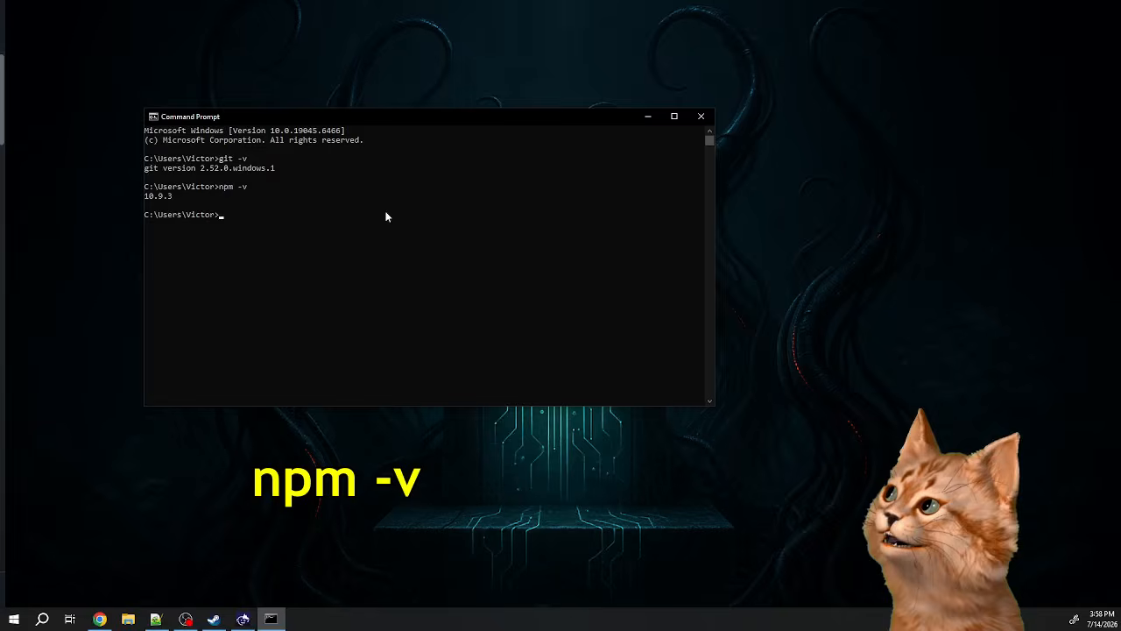
pyautogui.moveTo(213, 197); pyautogui.dragTo(146, 162)
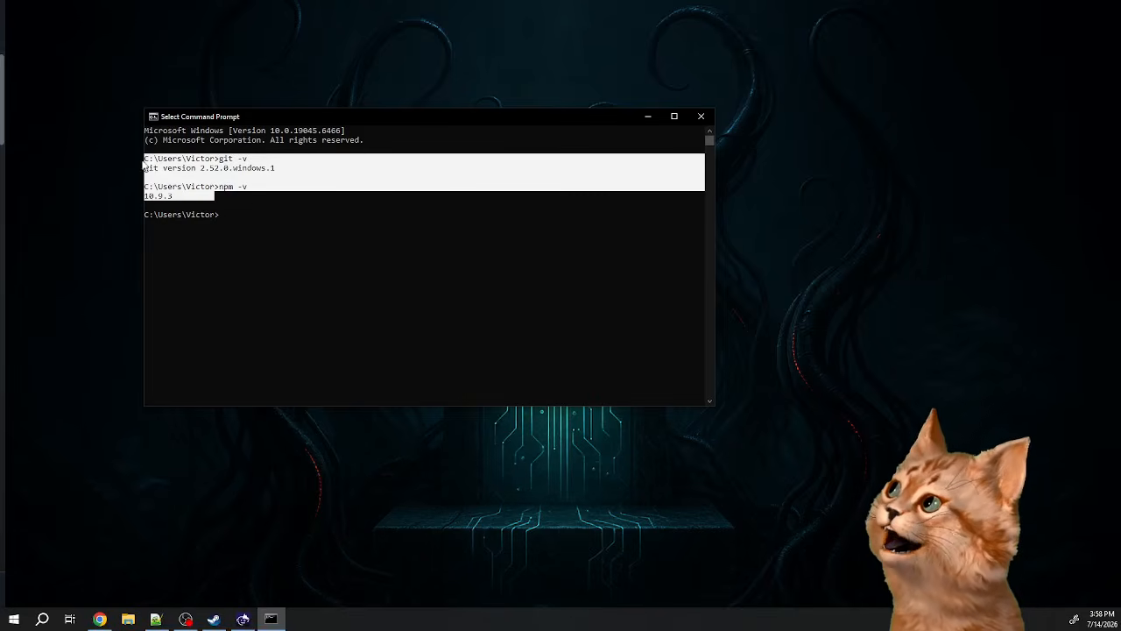
pyautogui.click(254, 206)
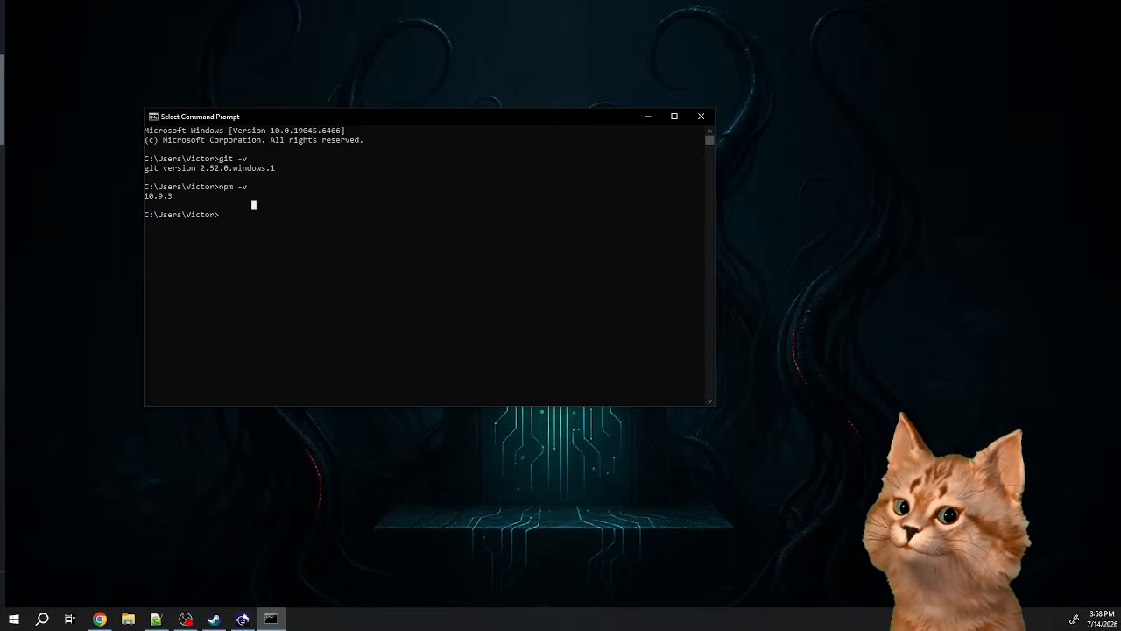
# - Switch to Chrome to view the Node.js and Git for Windows download pages, and return to Command Prompt
pyautogui.hotkey('alt', 'Tab')
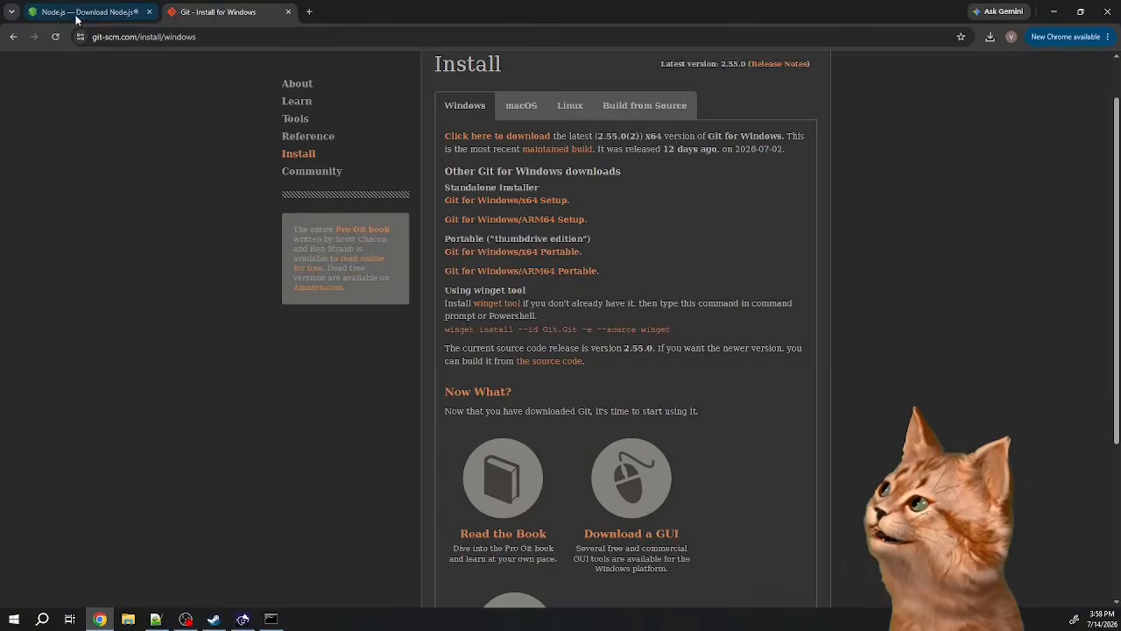
pyautogui.click(87, 11)
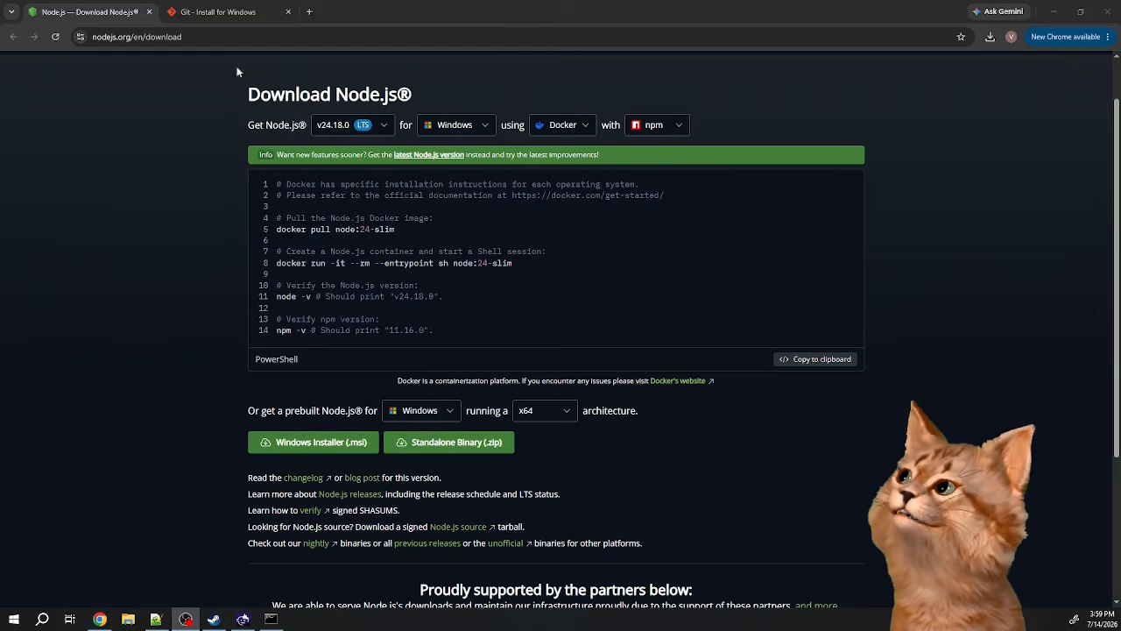
pyautogui.click(217, 11)
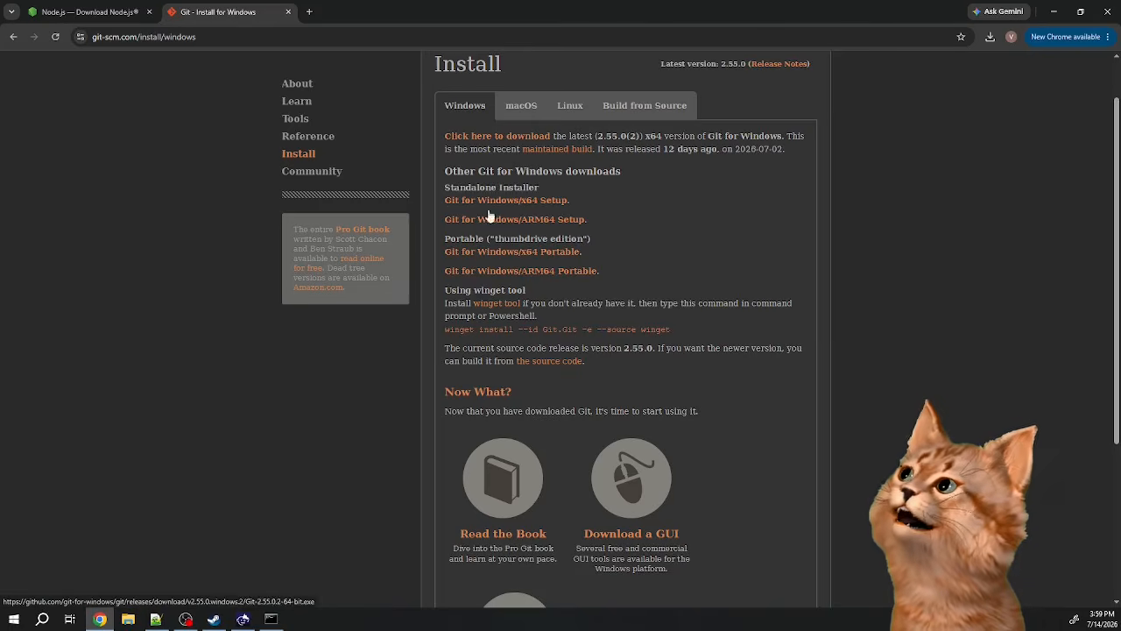
pyautogui.click(61, 13)
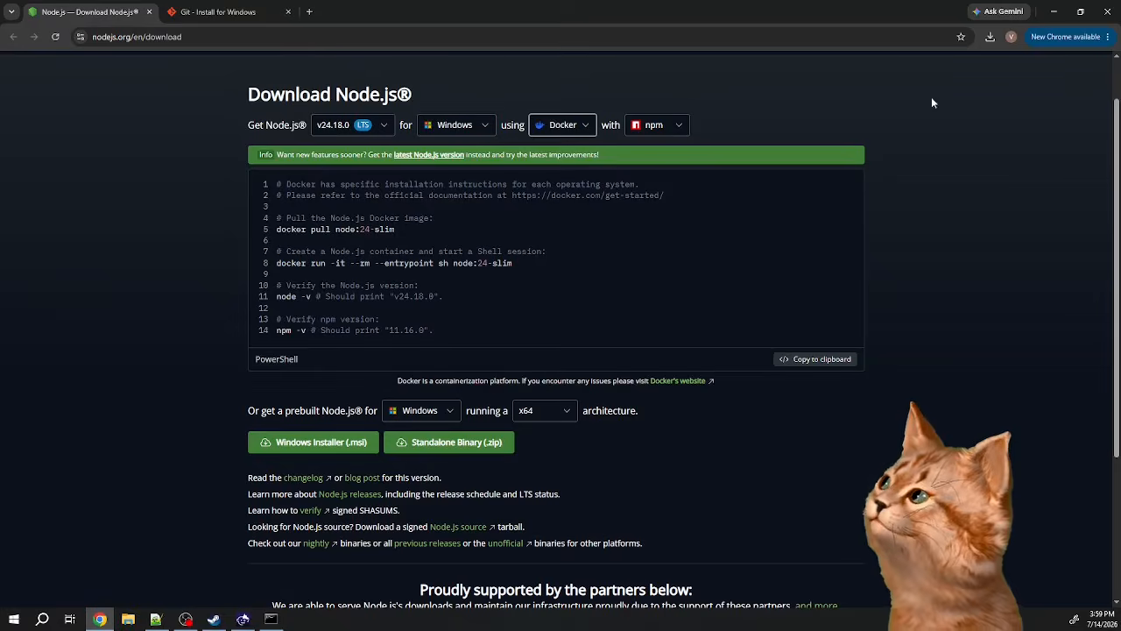
pyautogui.click(1064, 19)
pyautogui.click(306, 181)
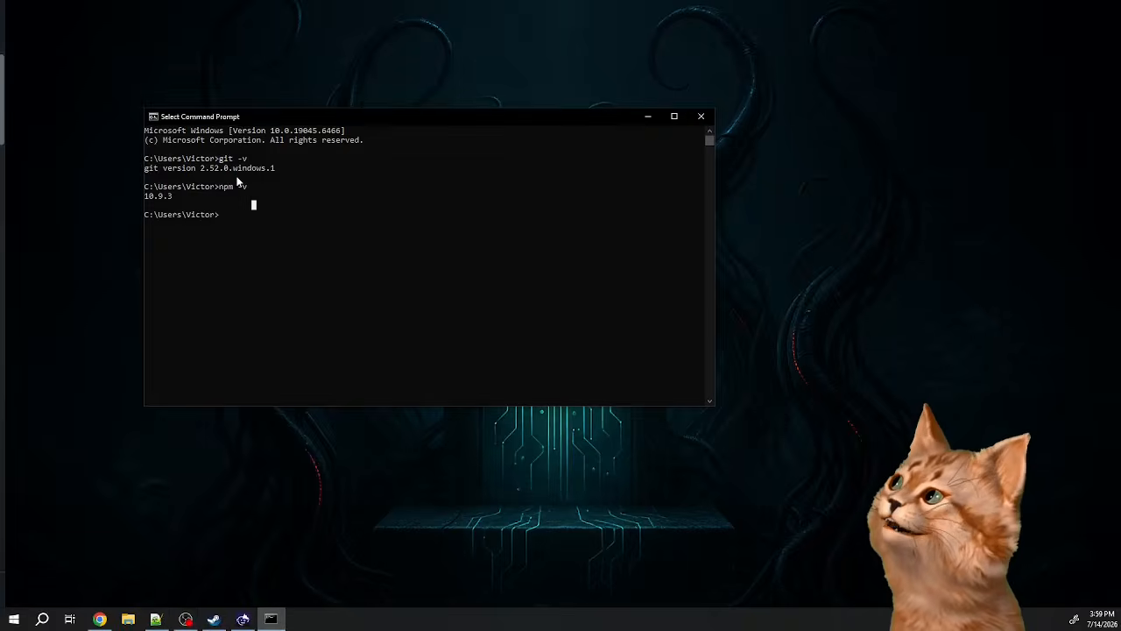
# - List the contents of the user's home folder with dir and look through the listing
pyautogui.click(267, 233)
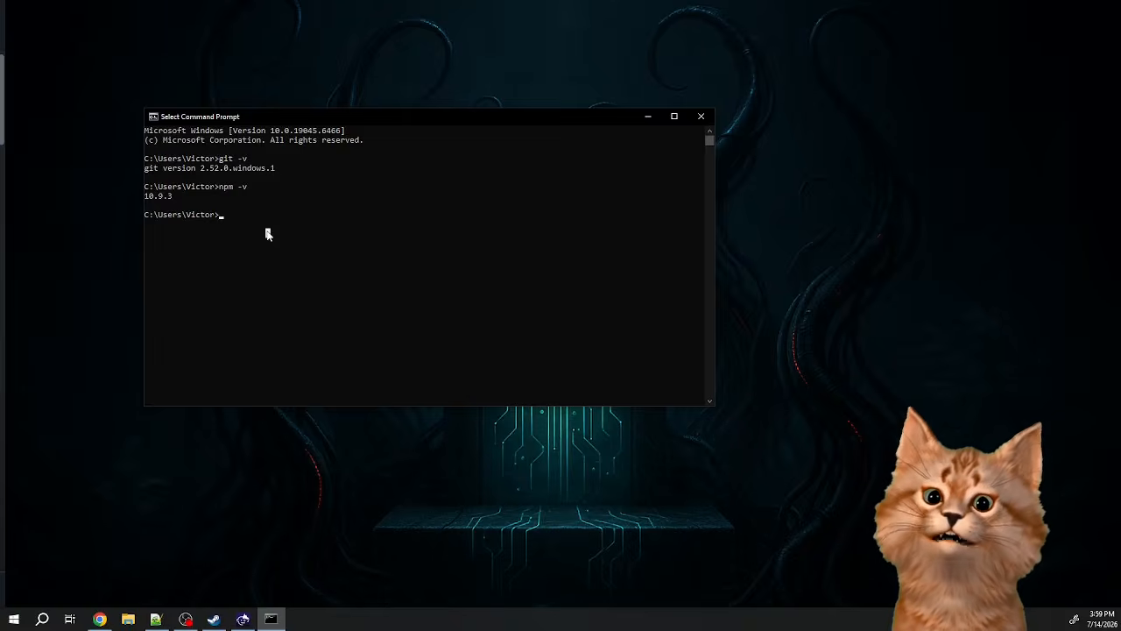
pyautogui.press('Escape')
pyautogui.write('dir')
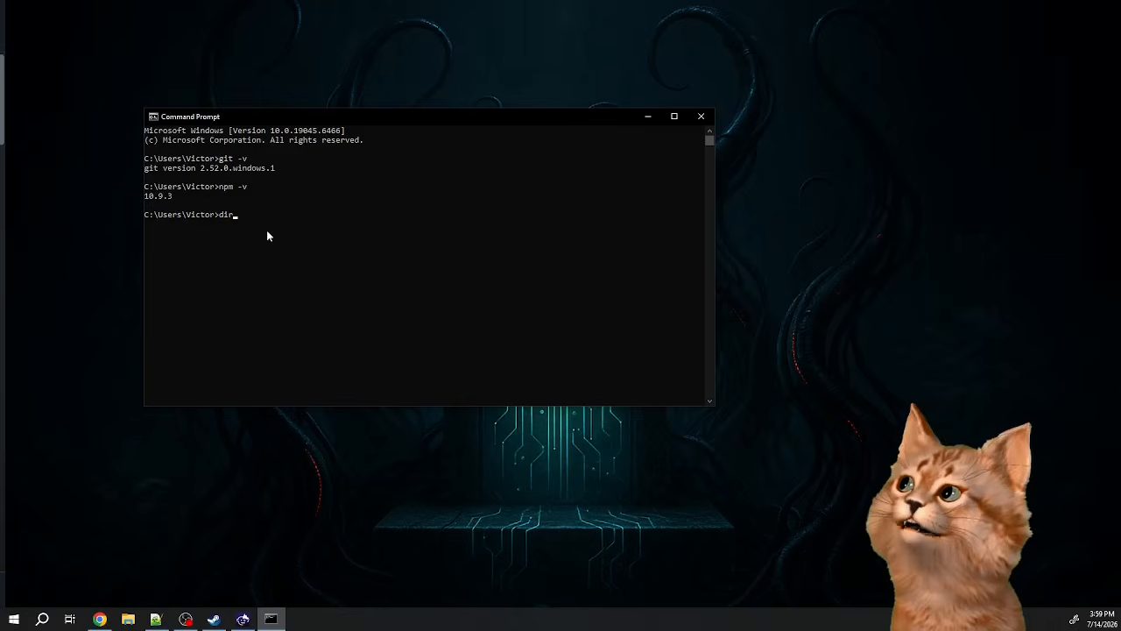
pyautogui.press('Return')
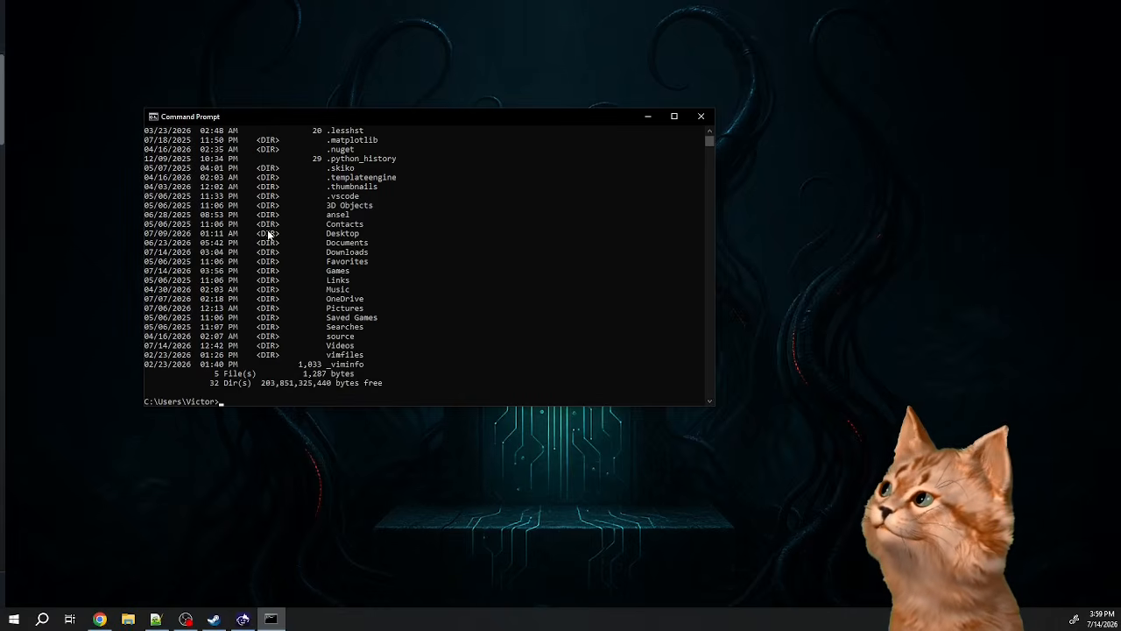
pyautogui.scroll(3, 365, 270)
pyautogui.scroll(-3, 366, 273)
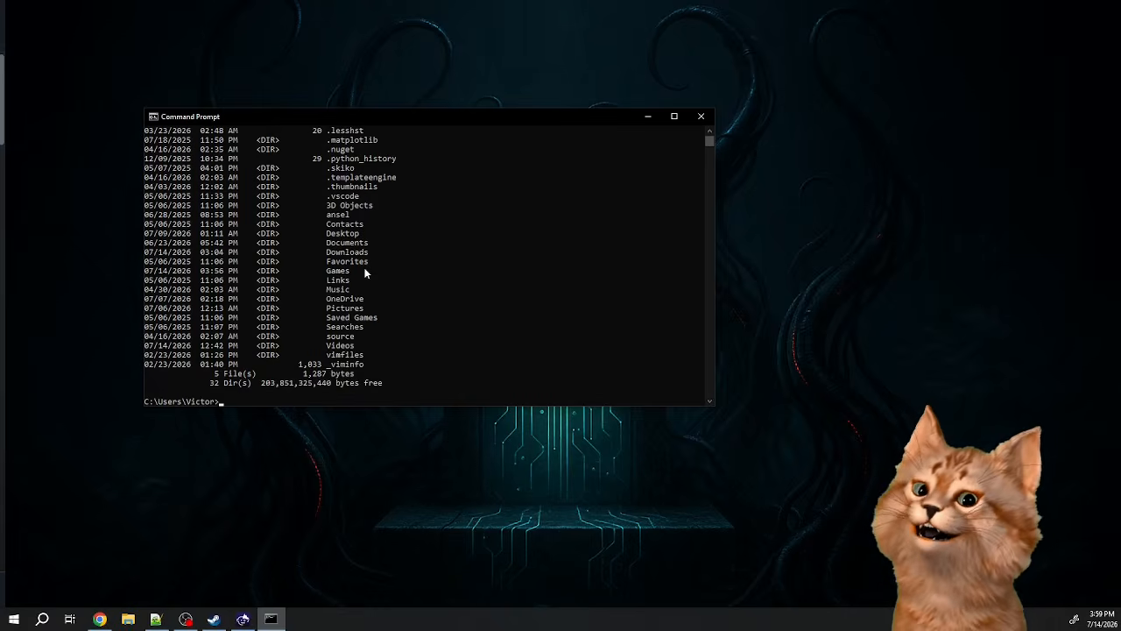
# - Change the working directory to the Games folder with cd Games
pyautogui.write('cd')
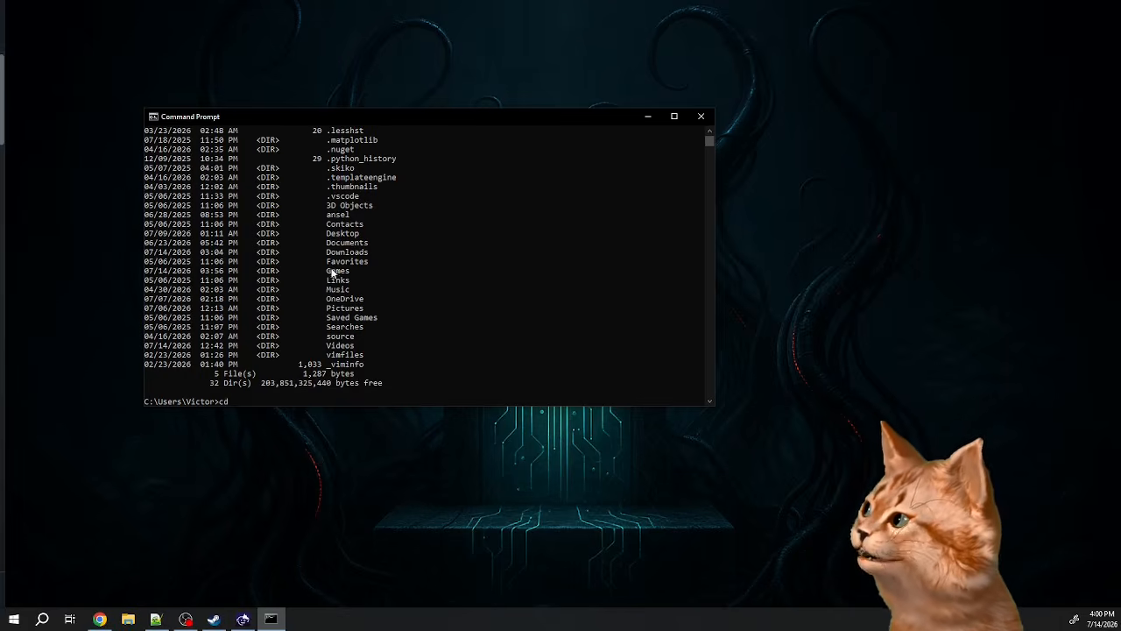
pyautogui.click(351, 270)
pyautogui.doubleClick(351, 272)
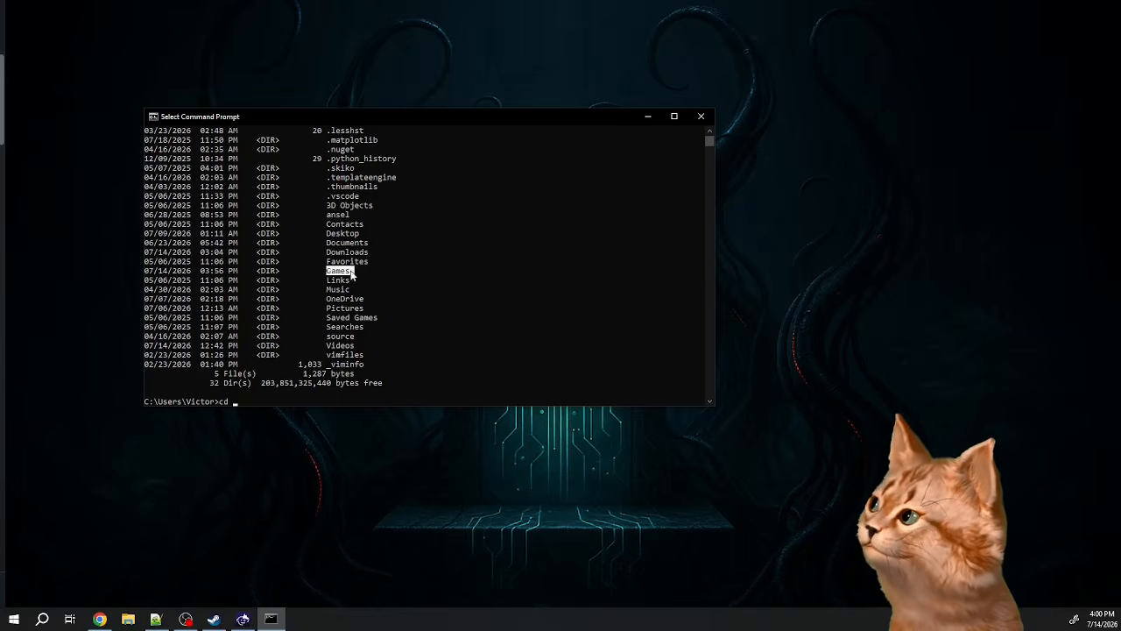
pyautogui.click(422, 290)
pyautogui.write('Games')
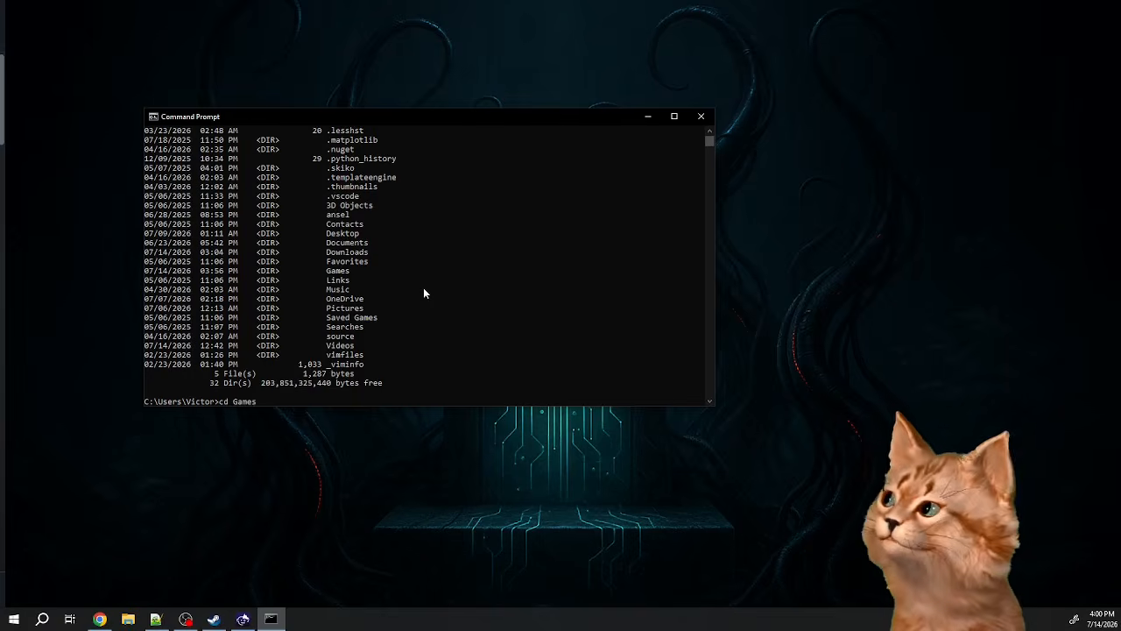
pyautogui.press('Return')
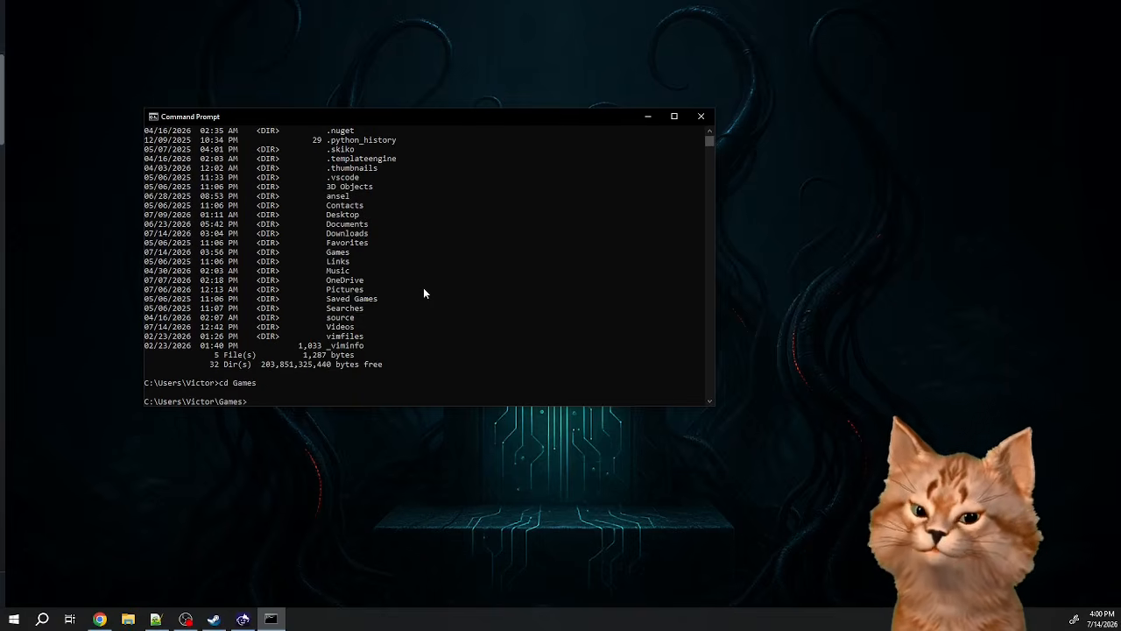
# - List the contents of the Games folder with dir and examine its subfolders
pyautogui.write('dir')
pyautogui.press('Return')
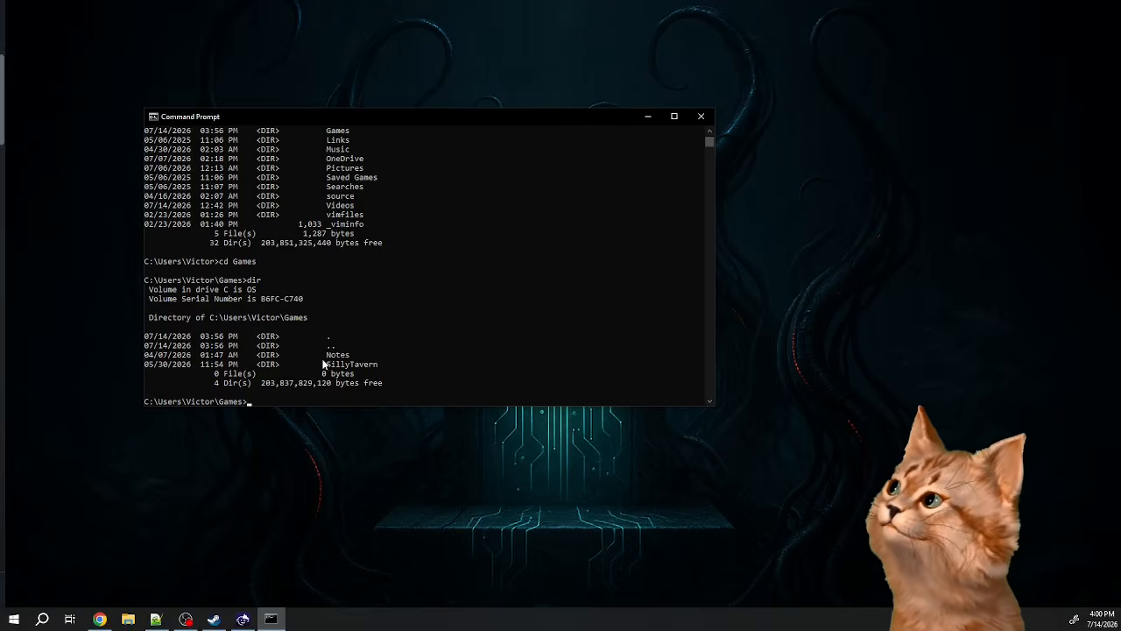
pyautogui.moveTo(324, 364); pyautogui.dragTo(409, 374)
pyautogui.click(427, 354)
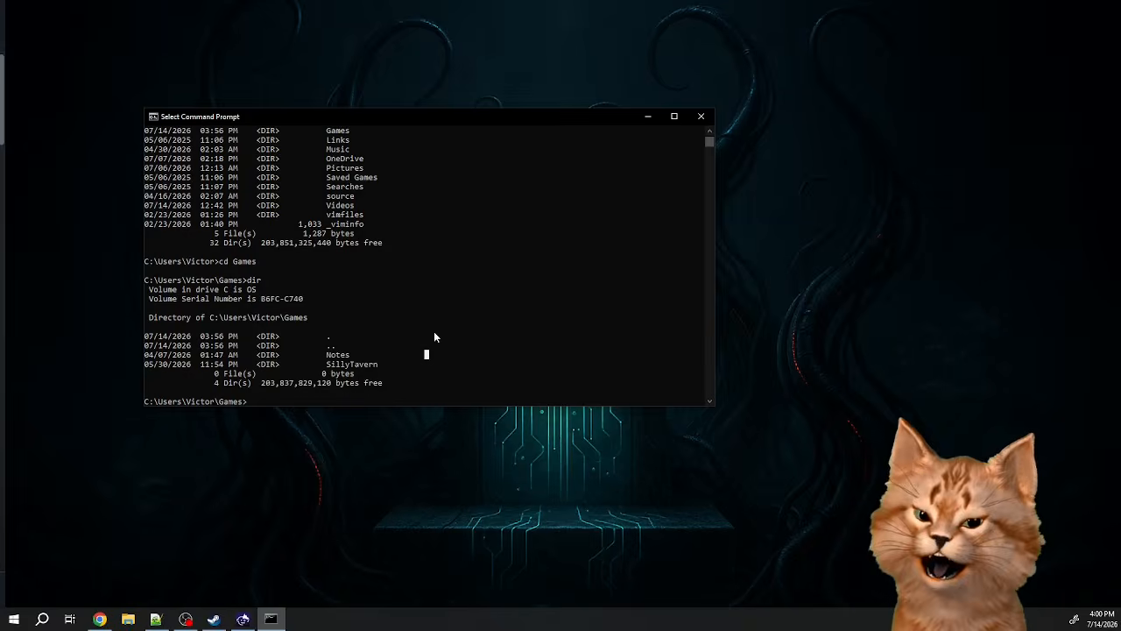
# - Create a folder named tutorial inside Games with mkdir and list the directory again
pyautogui.write('mkdir')
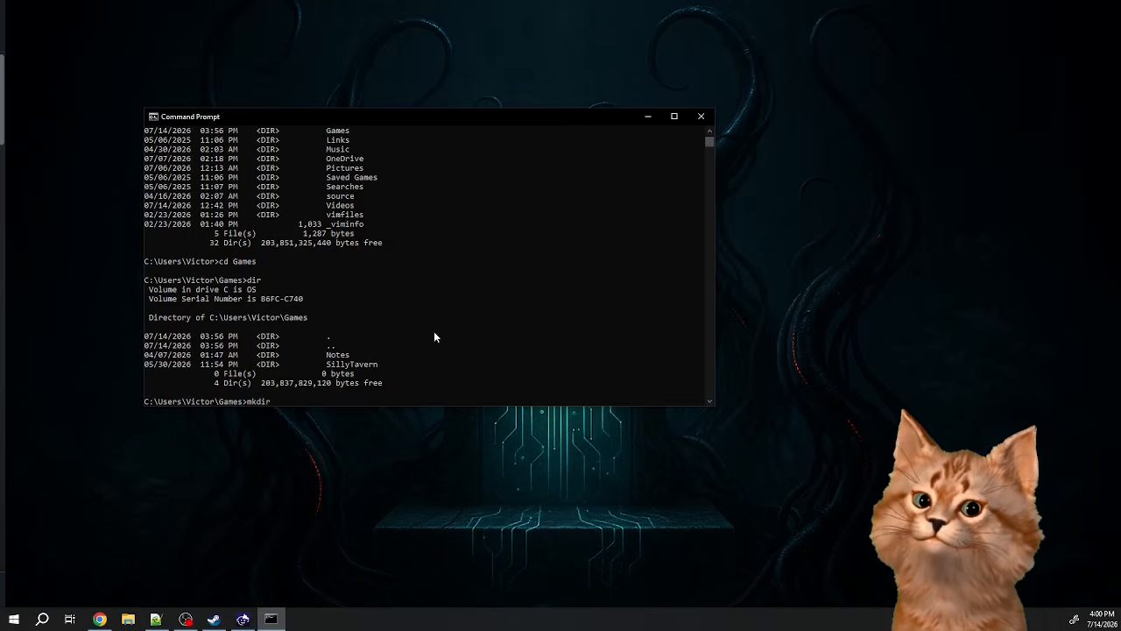
pyautogui.write(' tutorial')
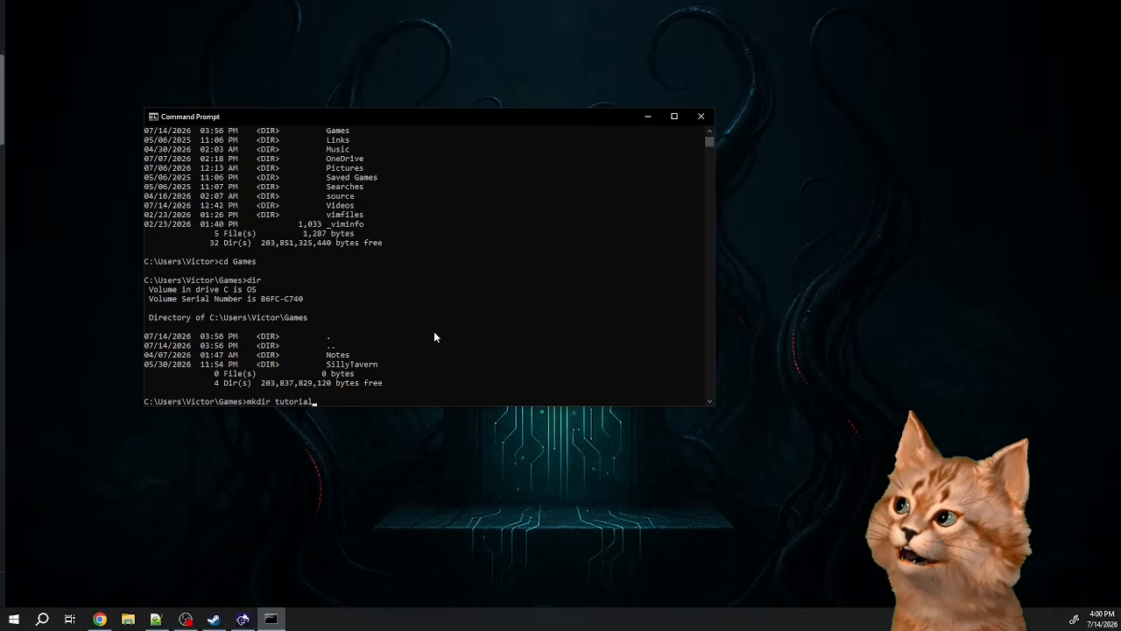
pyautogui.press('Return')
pyautogui.write('dir')
pyautogui.press('Return')
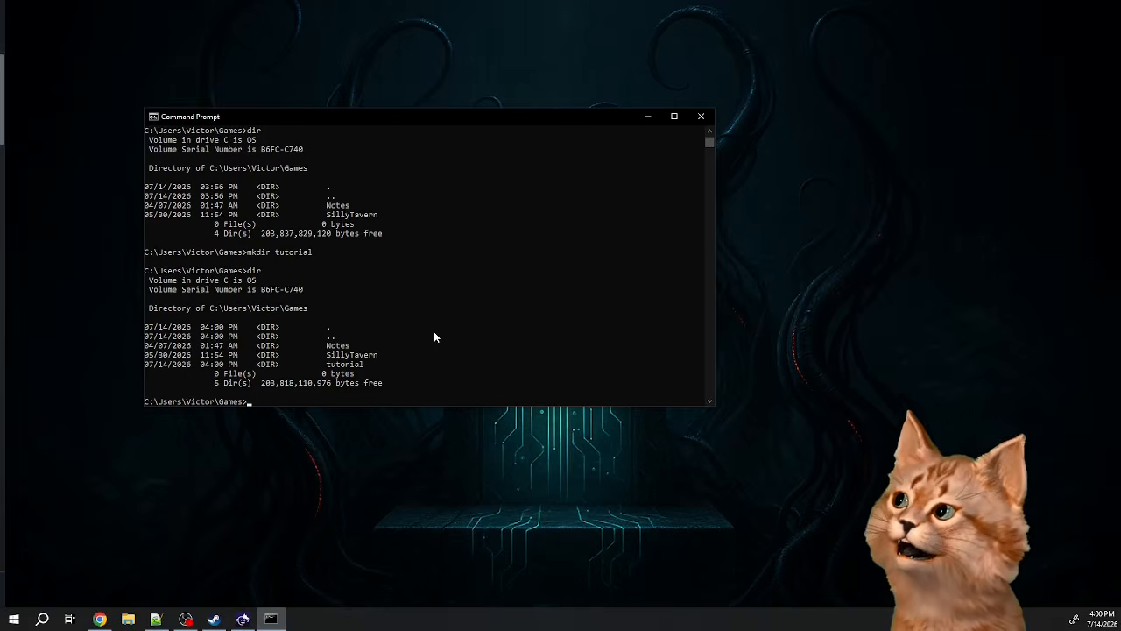
# - Change the working directory to the new tutorial folder with cd tutorial
pyautogui.write('cd tut')
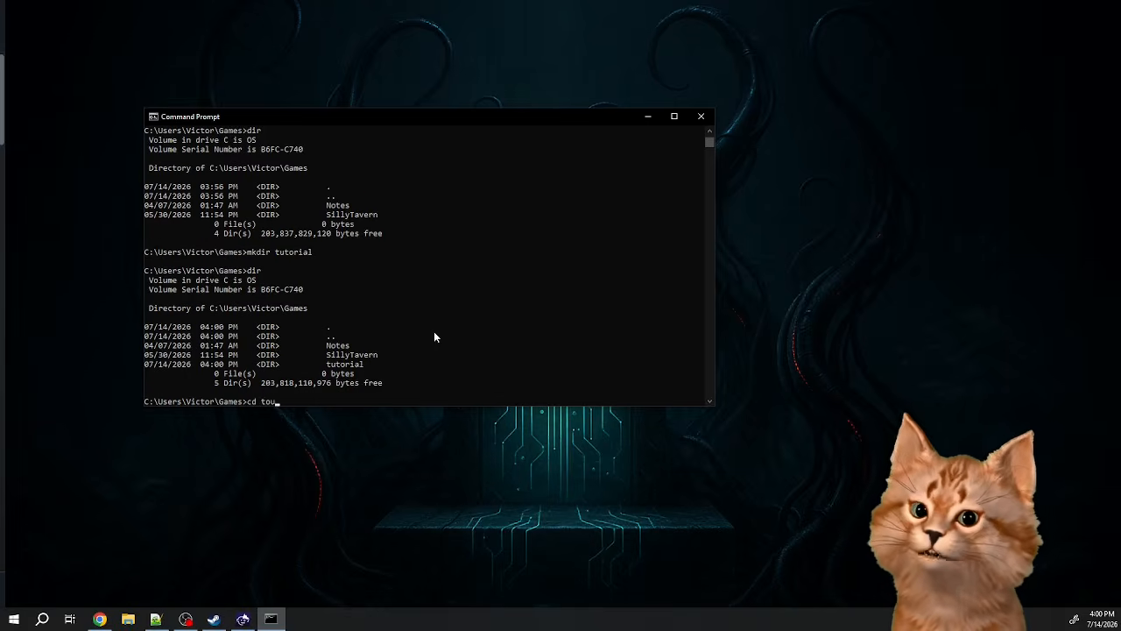
pyautogui.press('Tab')
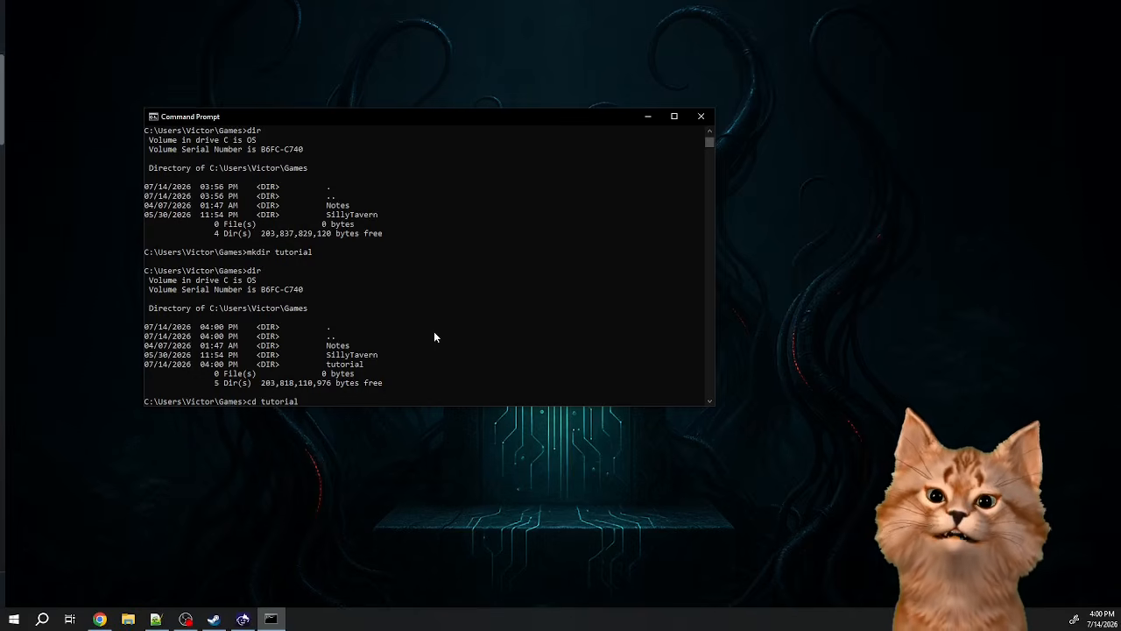
pyautogui.press('Return')
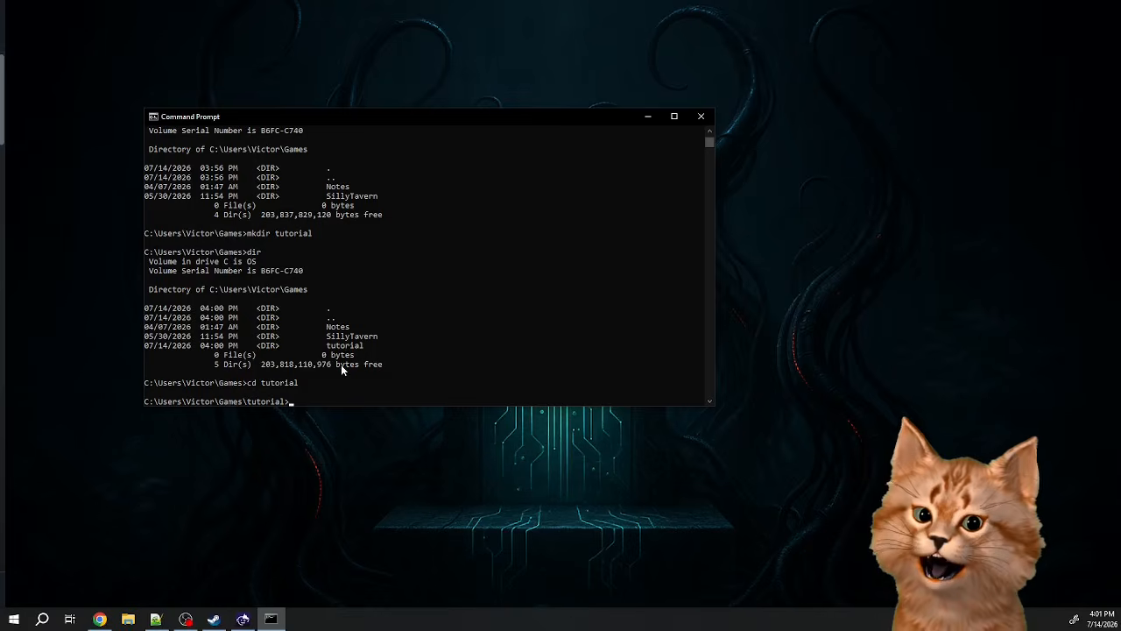
pyautogui.write('git clone')
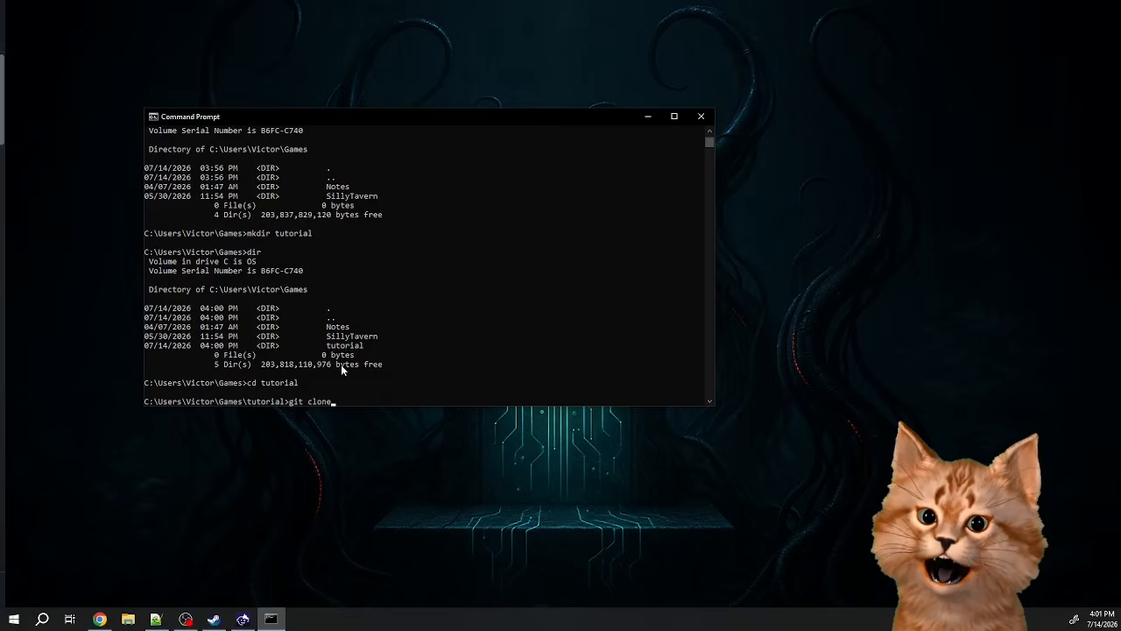
pyautogui.write(' https')
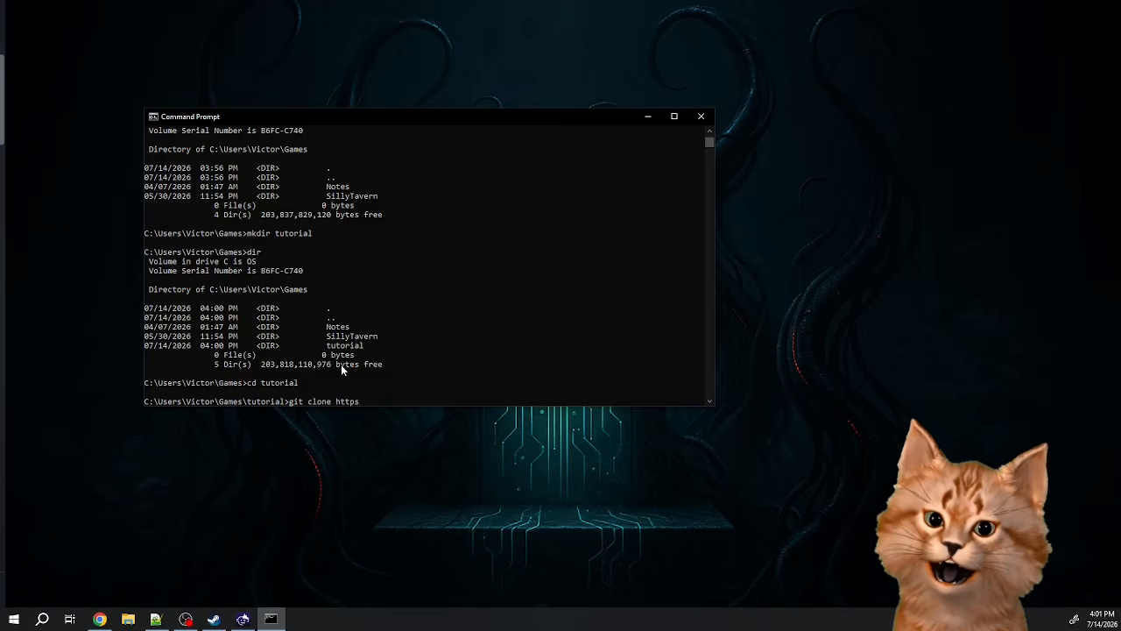
pyautogui.write('://')
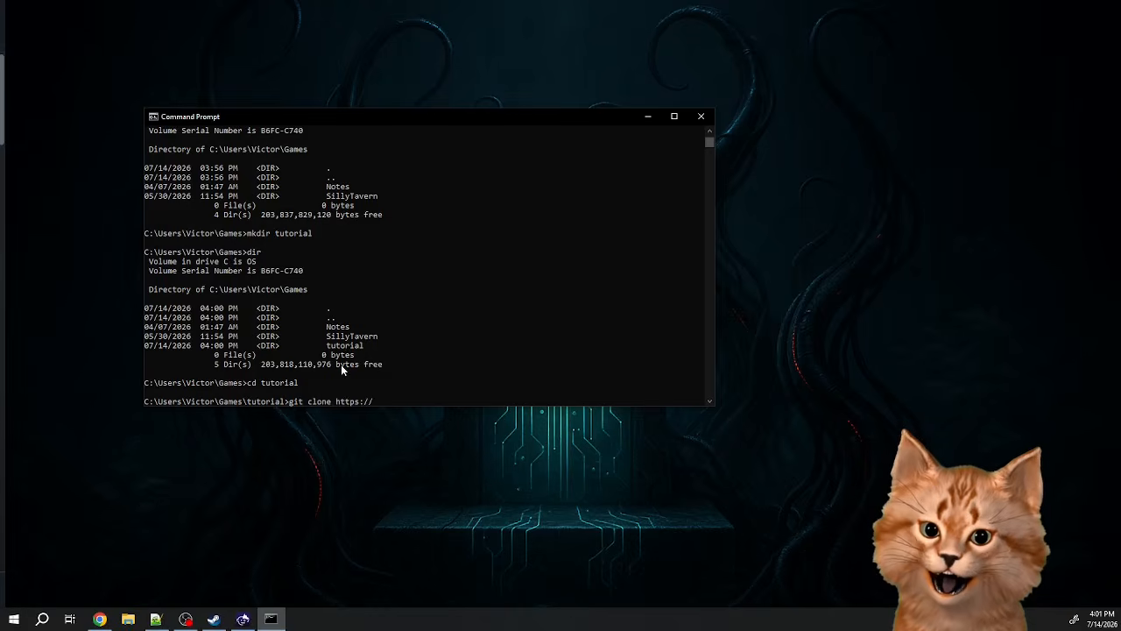
pyautogui.write('github')
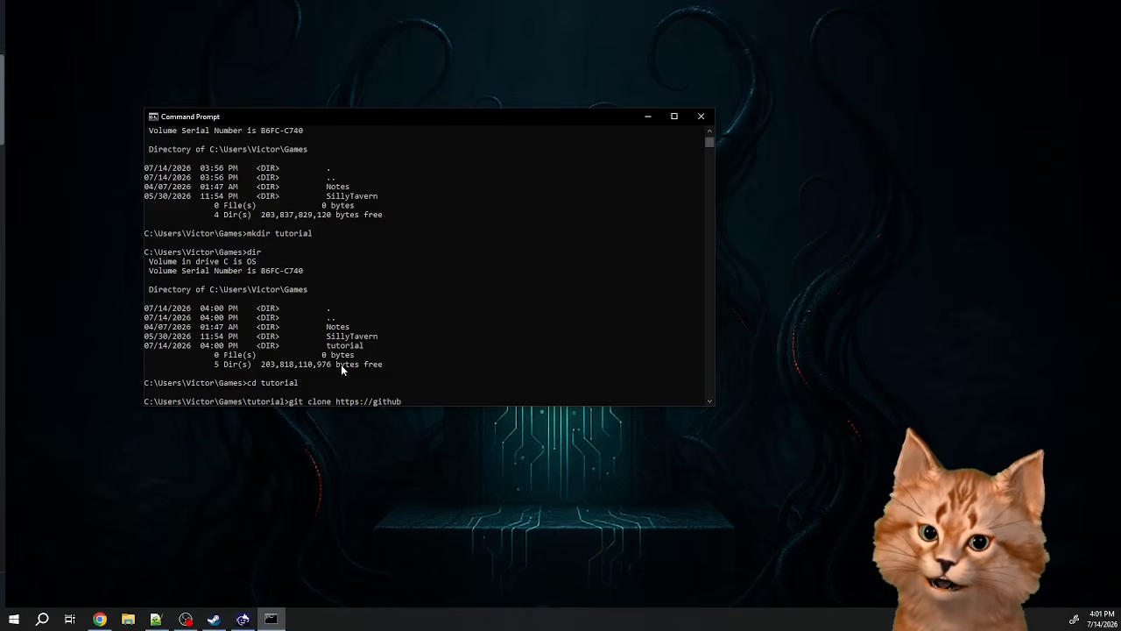
pyautogui.write('.com/Si')
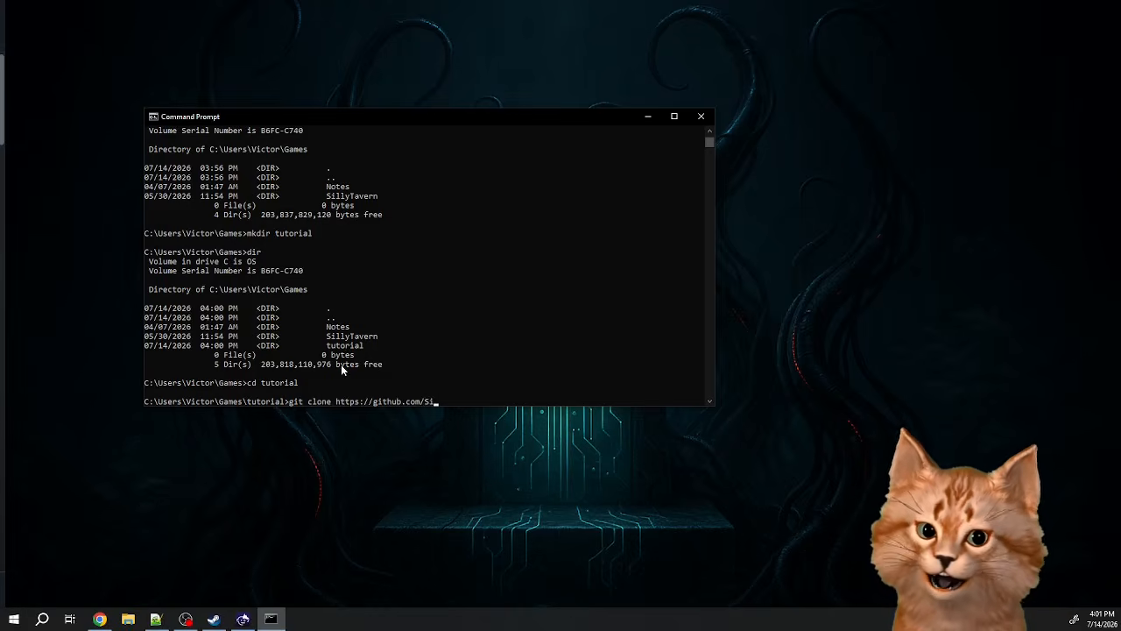
pyautogui.write('llyTavern/Silly')
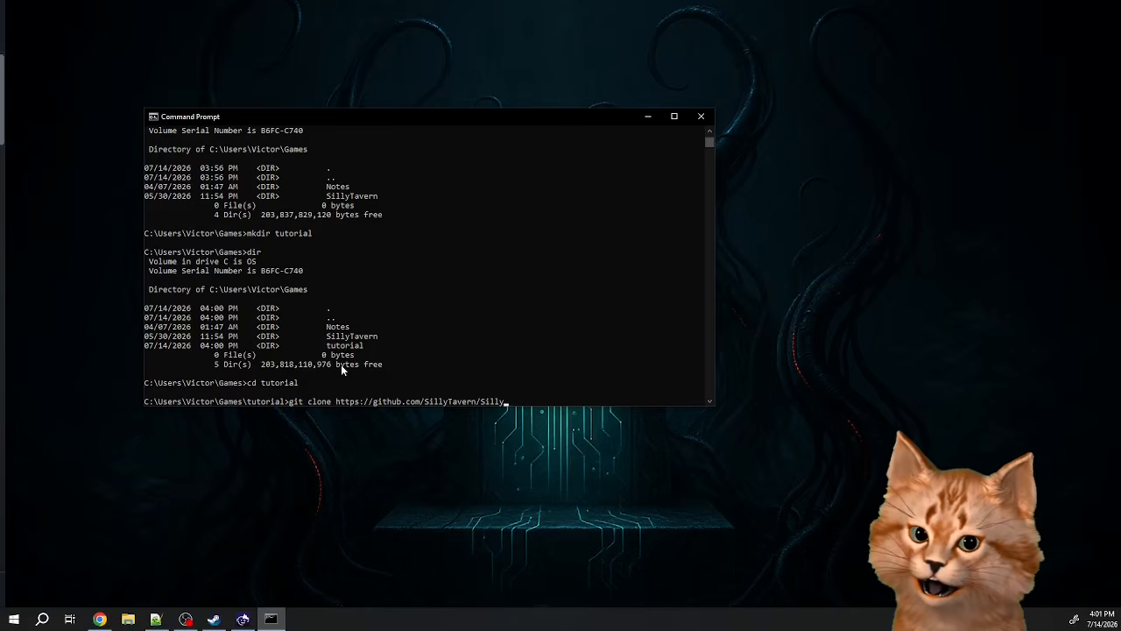
pyautogui.write('Tavern')
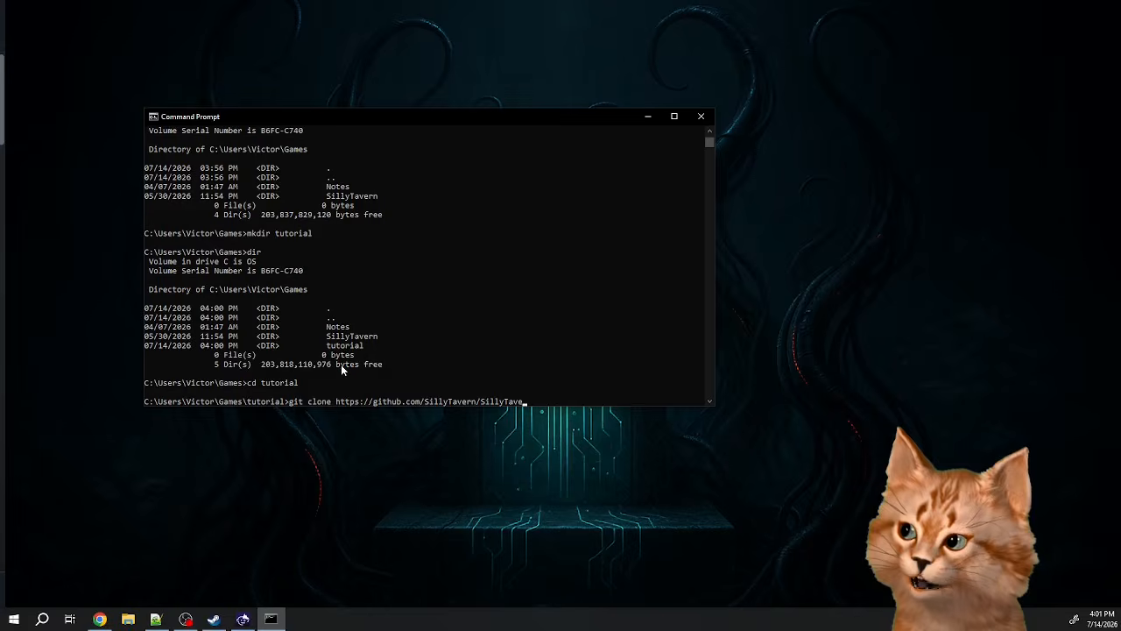
pyautogui.press('Return')
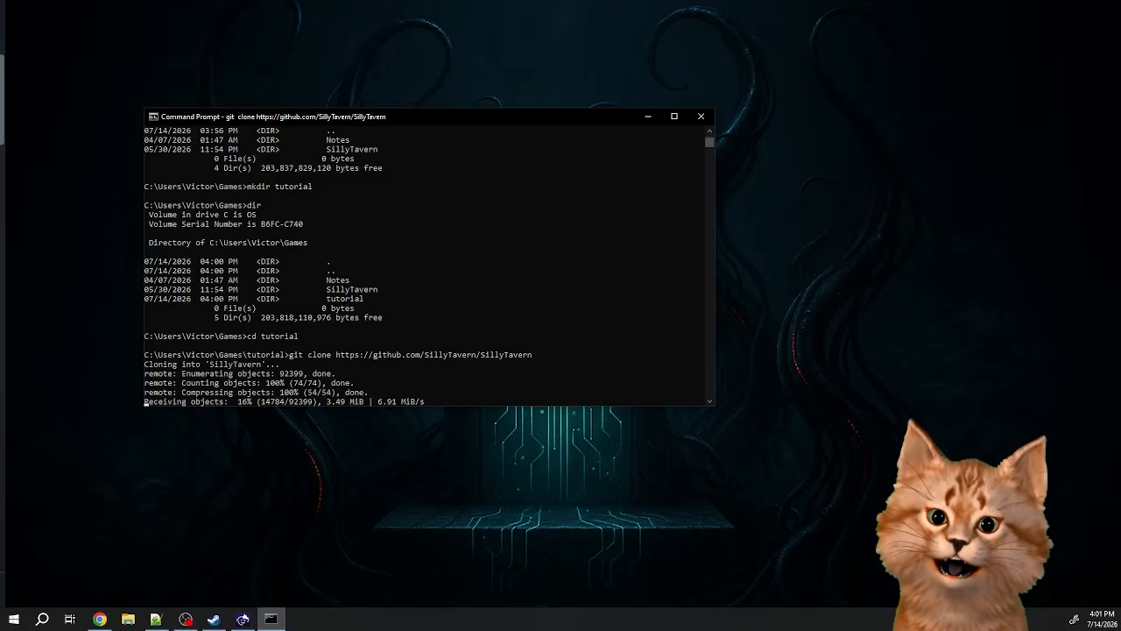
pyautogui.hotkey('alt', 'Tab')
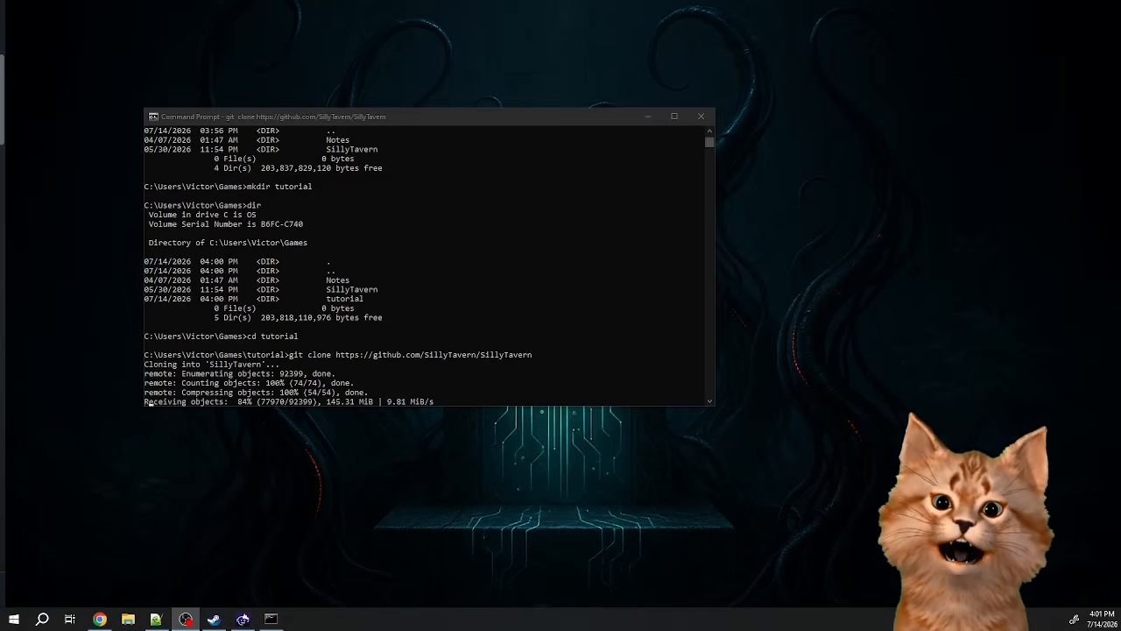
# - Highlight the executed git clone command in the terminal output, and separately its SillyTavern repository URL
pyautogui.click(288, 317)
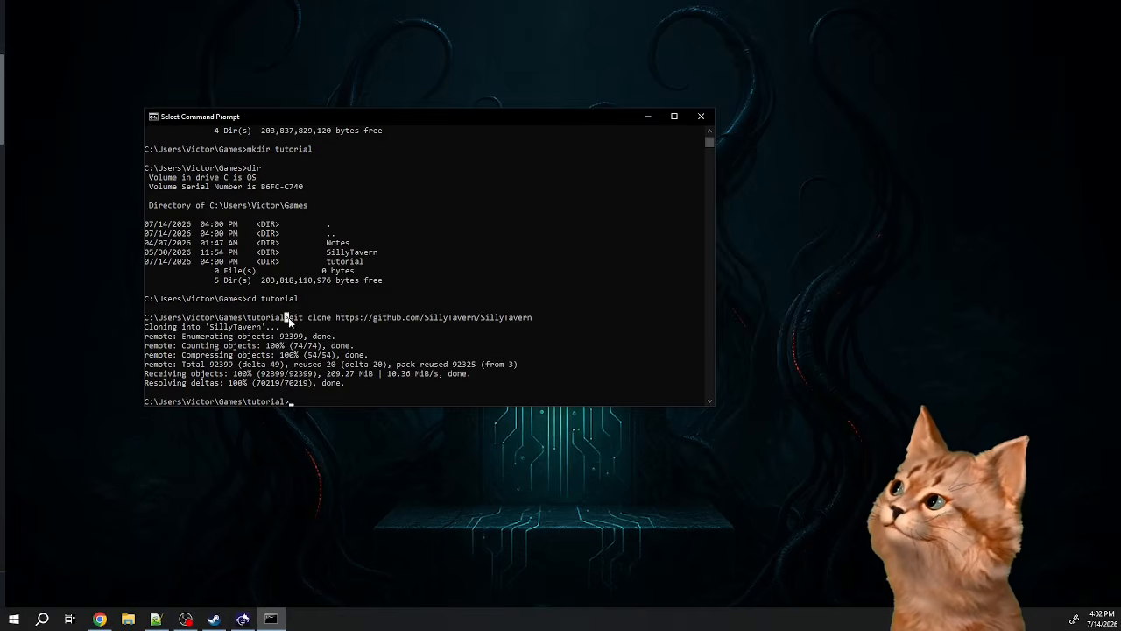
pyautogui.moveTo(289, 317)
pyautogui.mouseDown()
pyautogui.moveTo(543, 317)
pyautogui.moveTo(531, 319)
pyautogui.mouseUp()
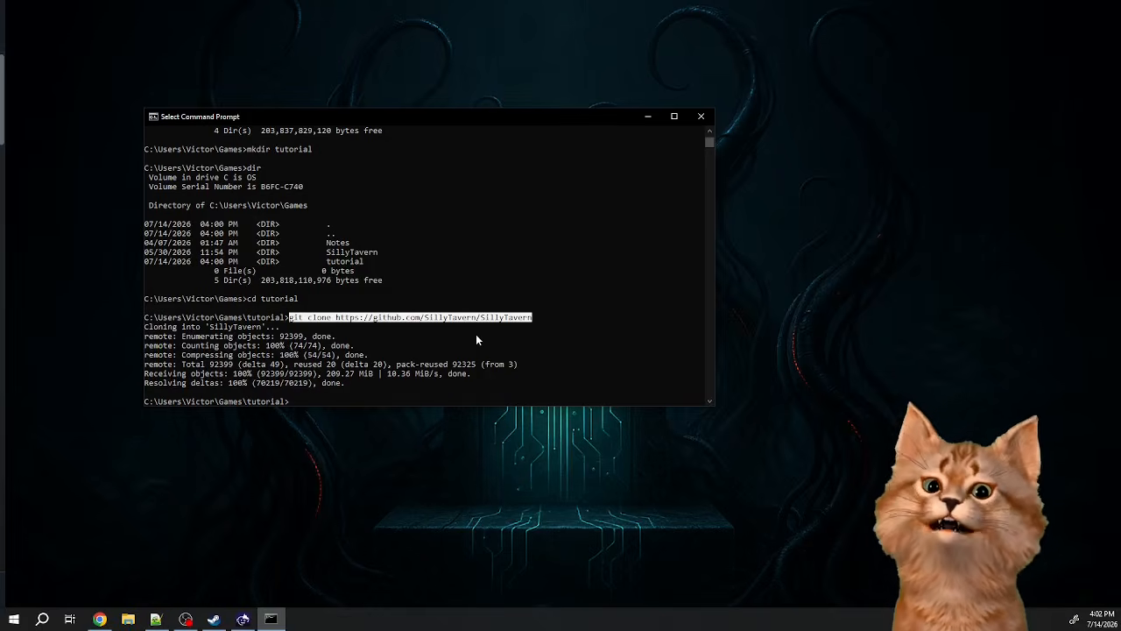
pyautogui.click(413, 326)
pyautogui.moveTo(336, 320); pyautogui.dragTo(529, 323)
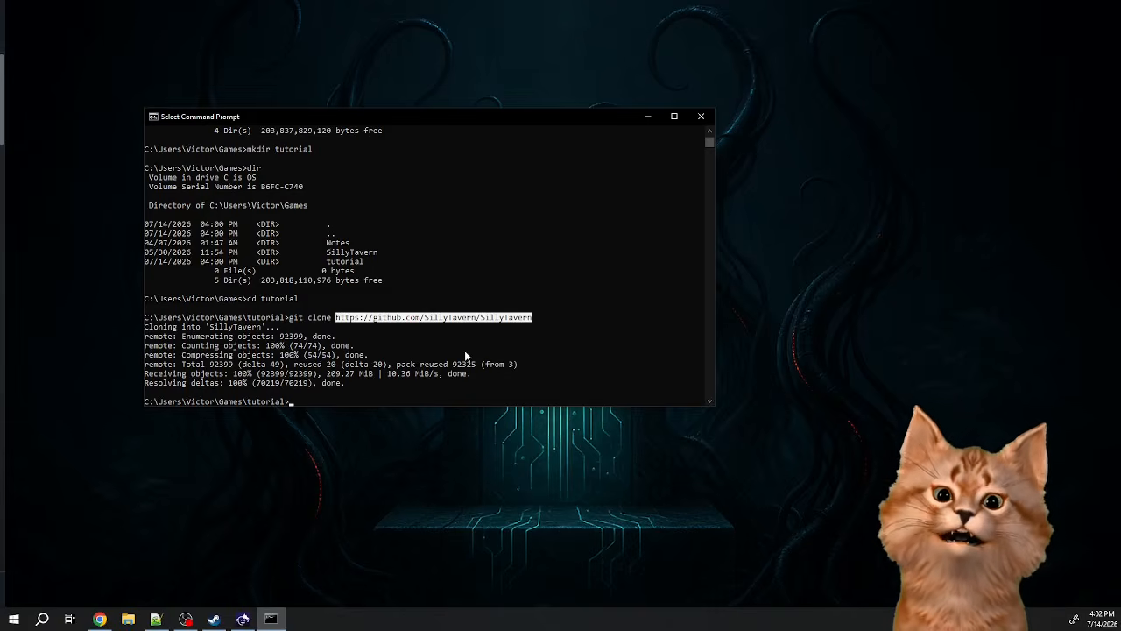
# - Clear the text selection and list the contents of the tutorial folder with dir
pyautogui.click(357, 393)
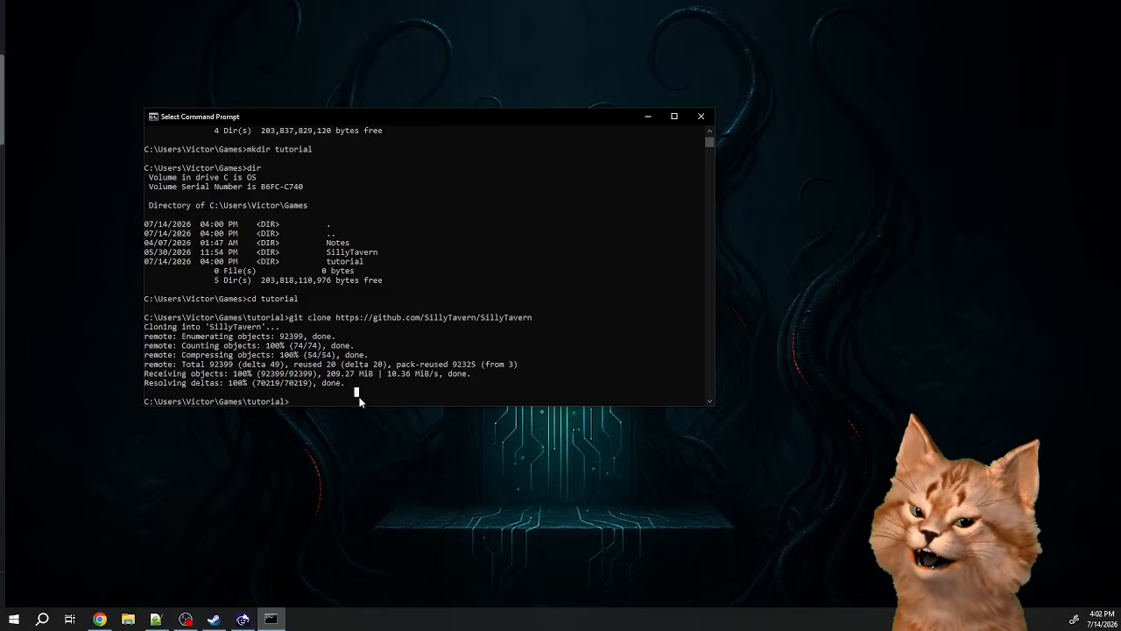
pyautogui.press('Escape')
pyautogui.write('dir')
pyautogui.press('Return')
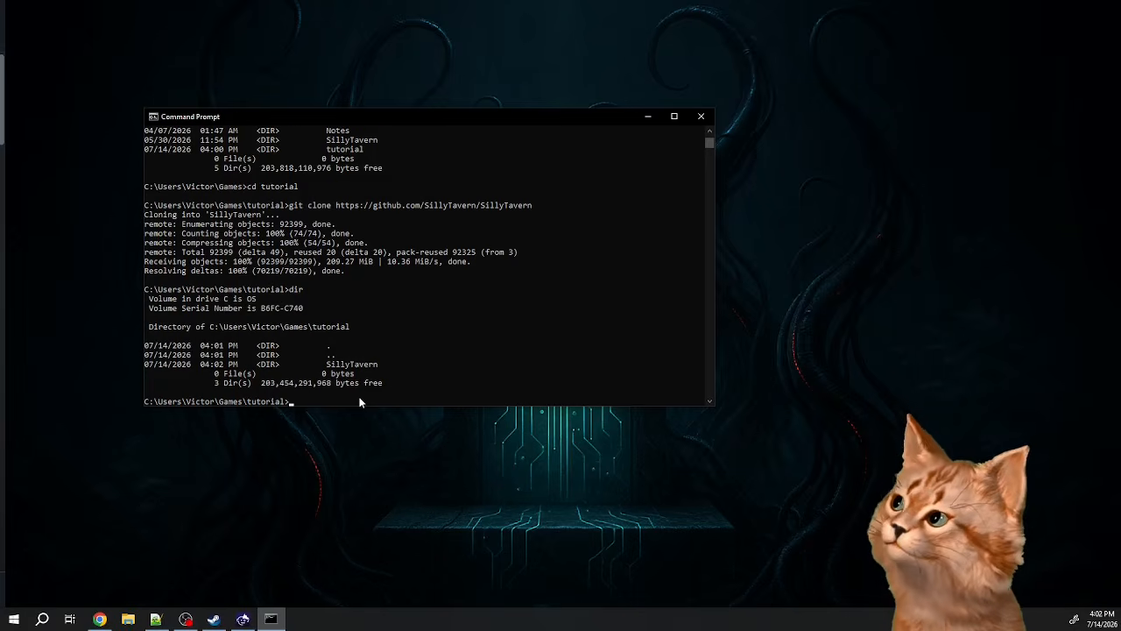
# - Change the working directory to the cloned SillyTavern folder with cd SillyTavern and list its files with dir
pyautogui.write('cd SillyTa')
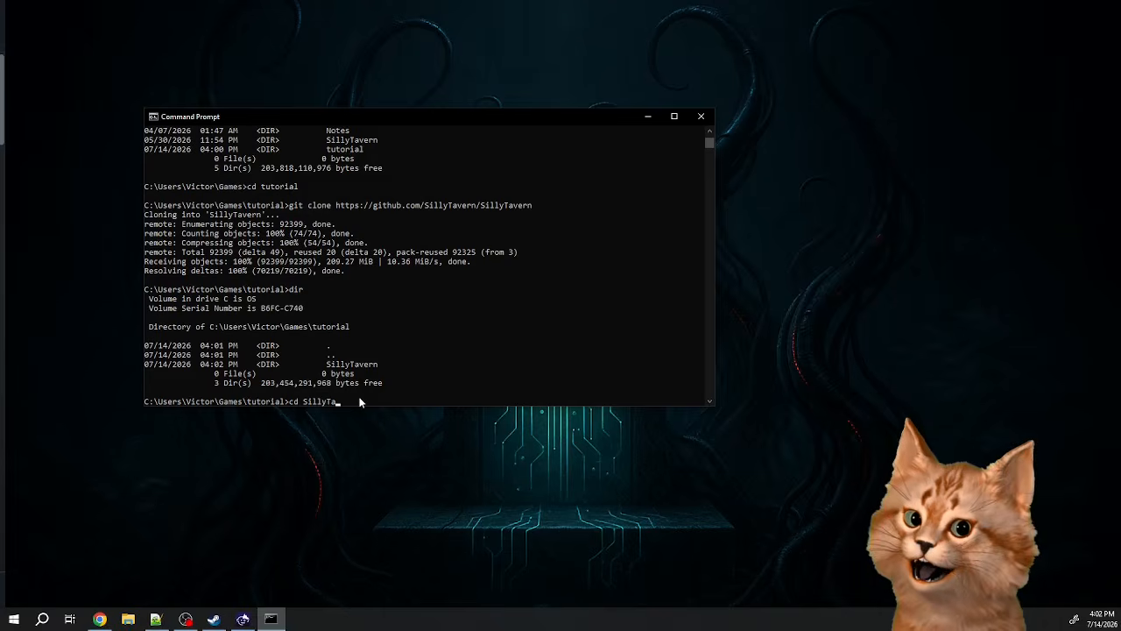
pyautogui.press('Tab')
pyautogui.press('Return')
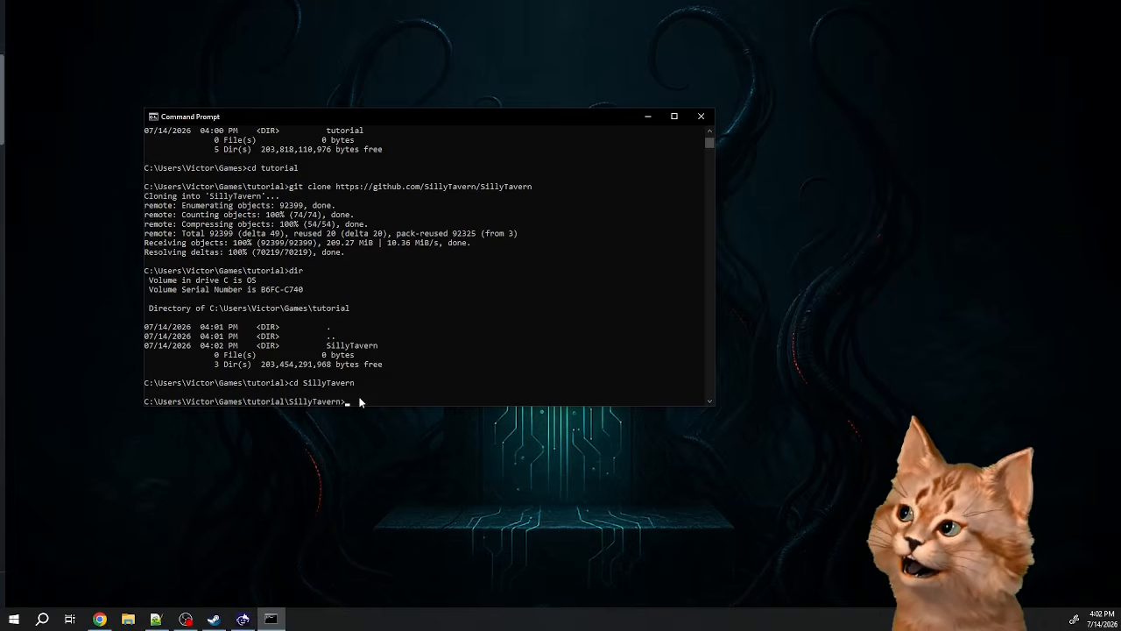
pyautogui.write('dir')
pyautogui.press('Return')
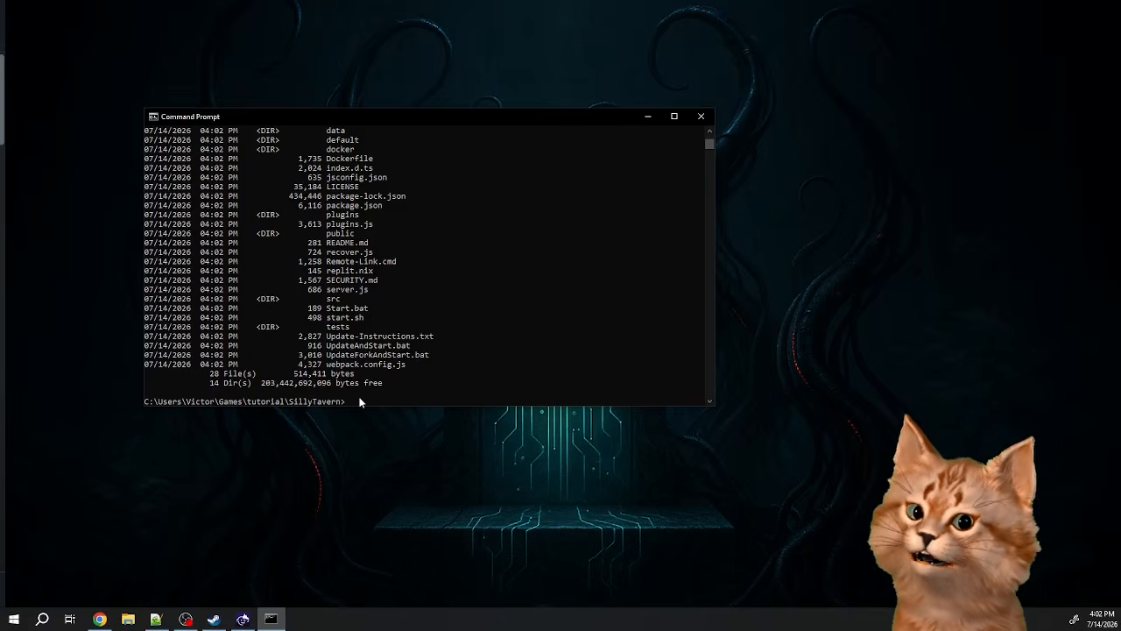
# - Install the project's dependencies in the SillyTavern folder with npm install
pyautogui.write('npm')
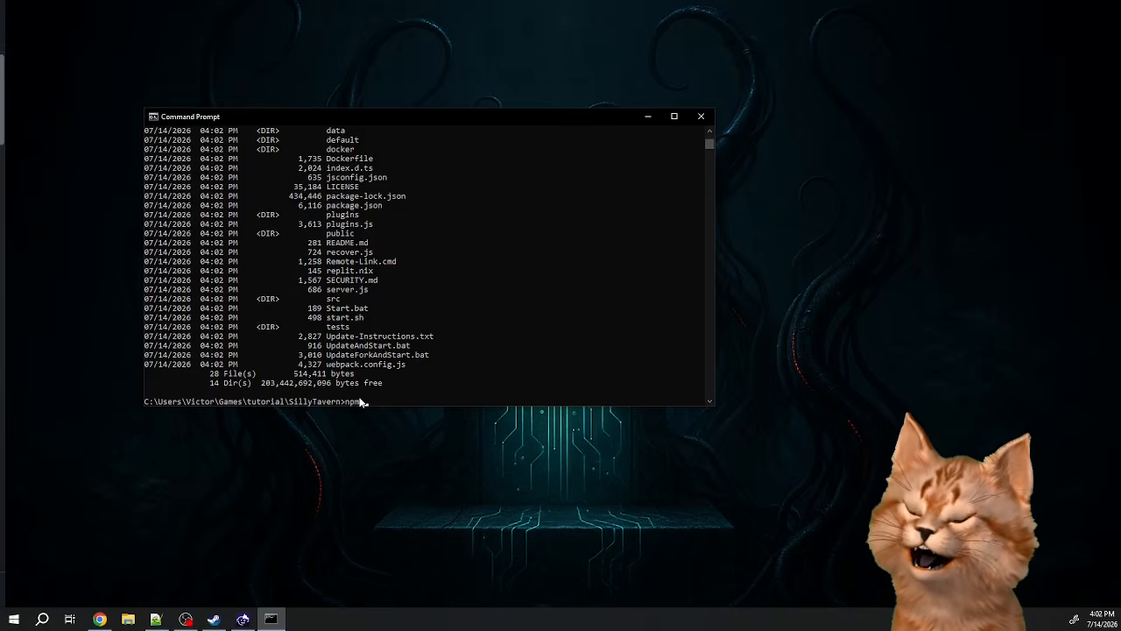
pyautogui.write(' install')
pyautogui.press('Return')
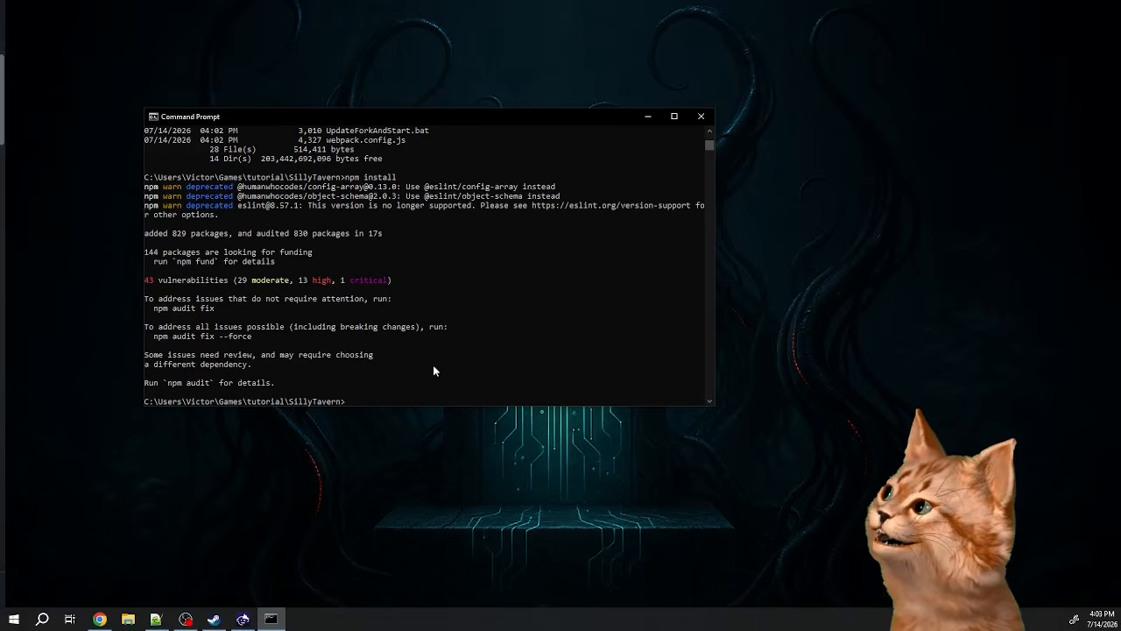
# - Launch the SillyTavern server from its folder with npm start
pyautogui.write('npm')
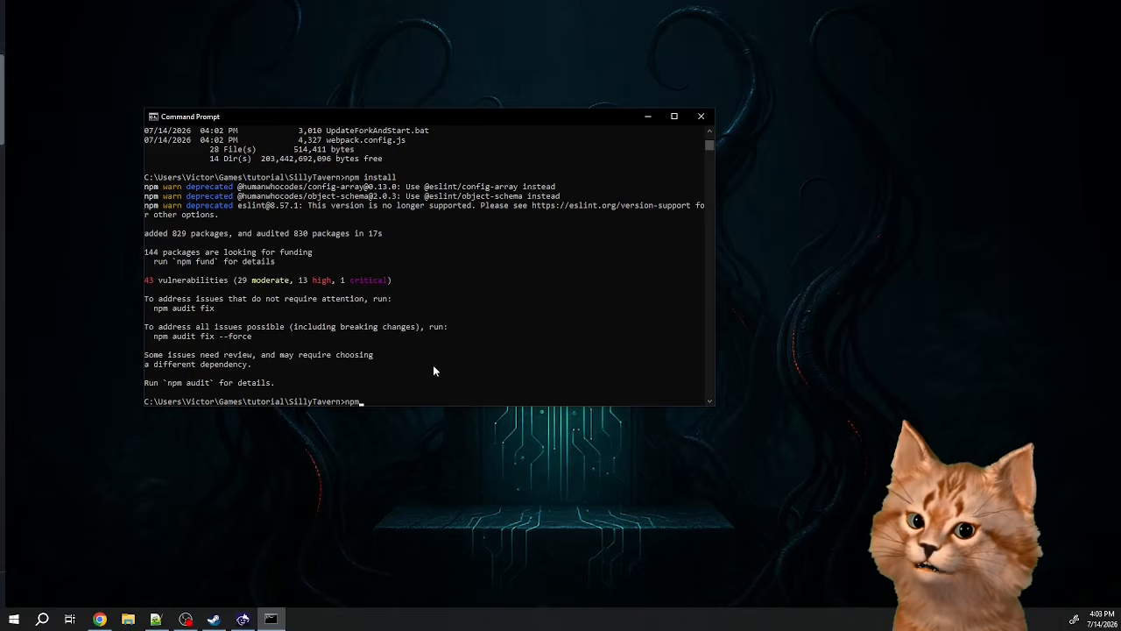
pyautogui.write(' start')
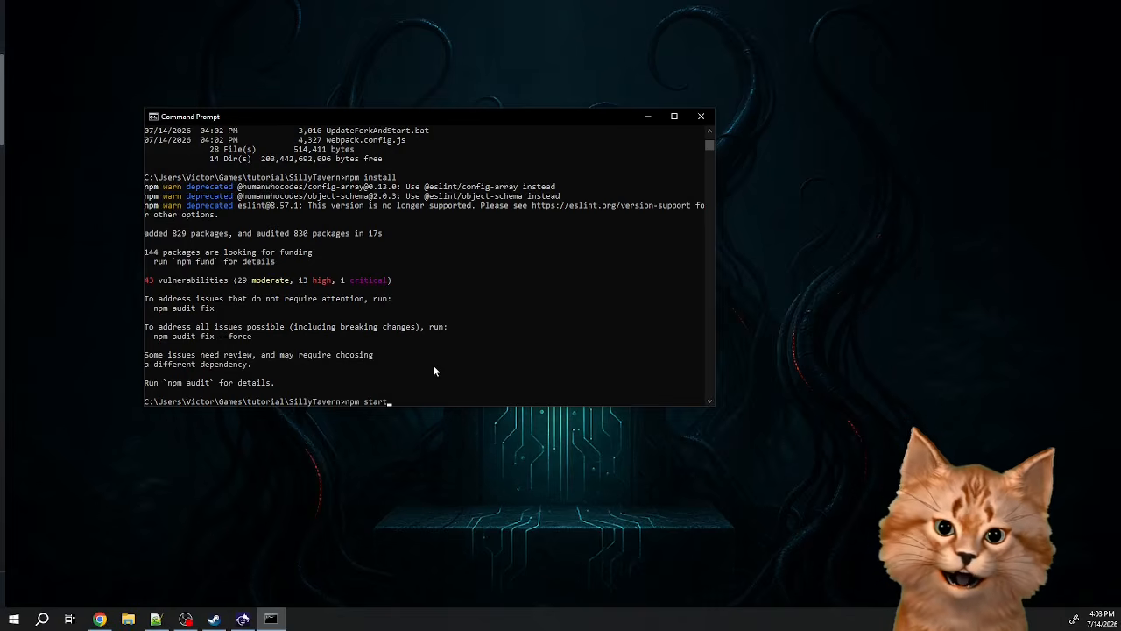
pyautogui.press('Return')
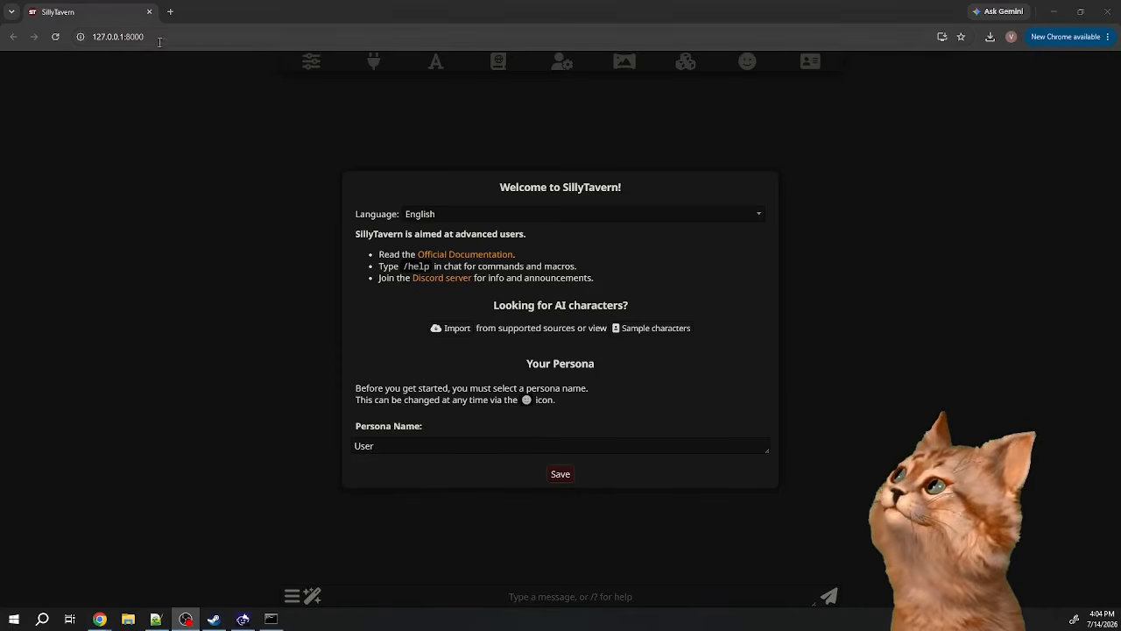
# - Examine SillyTavern's local address 127.0.0.1:8000 in the browser, including its port number
pyautogui.click(92, 38)
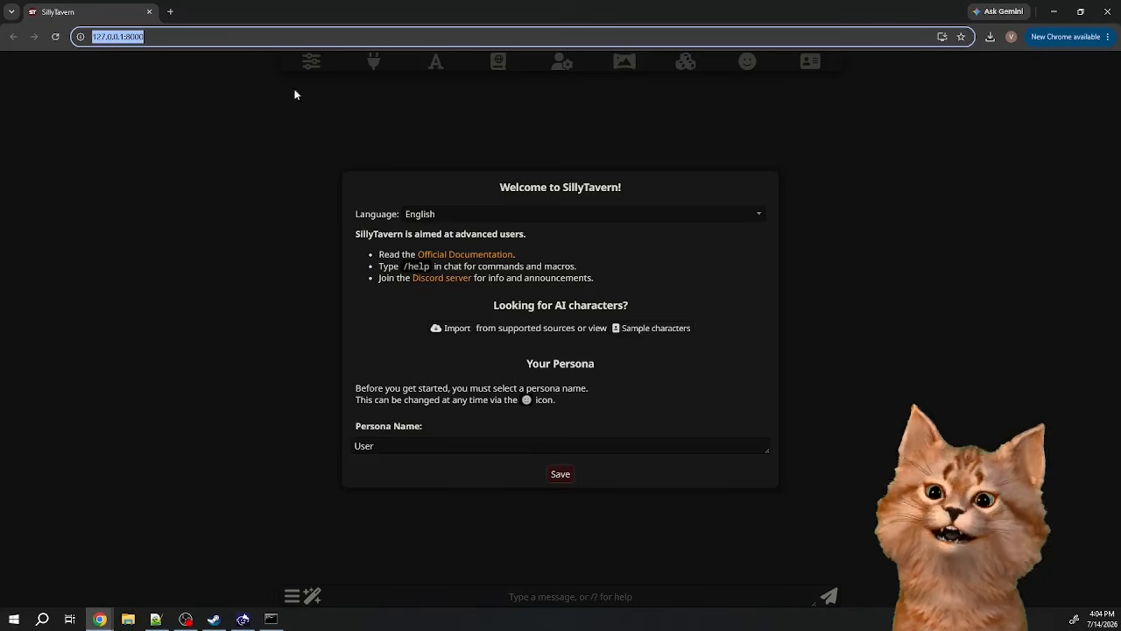
pyautogui.click(162, 38)
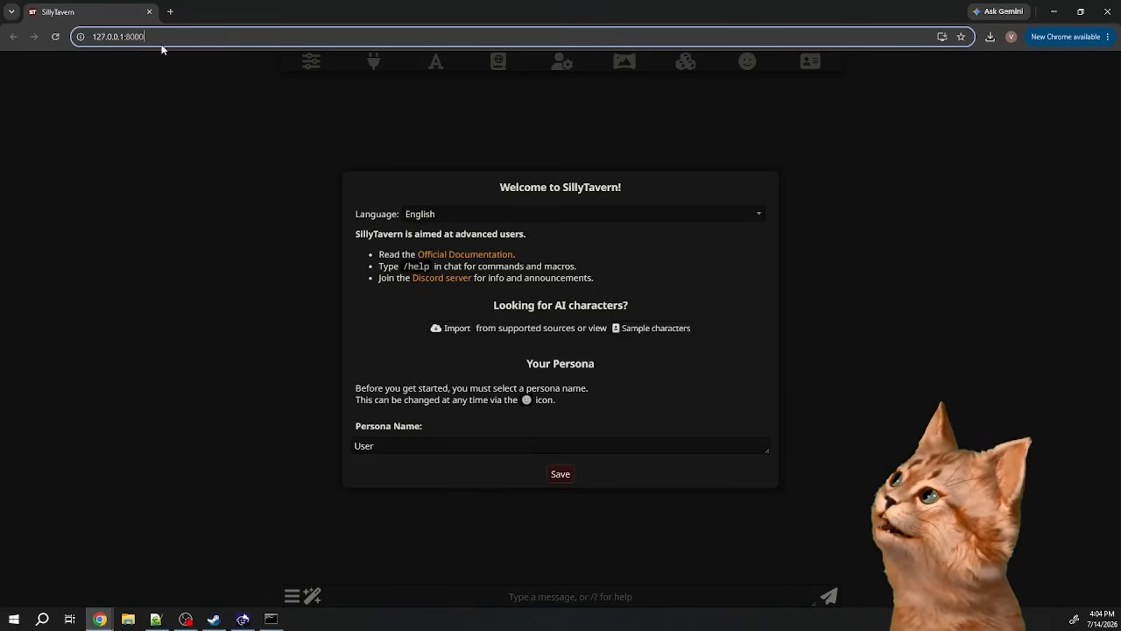
pyautogui.moveTo(140, 36)
pyautogui.mouseDown()
pyautogui.moveTo(112, 37)
pyautogui.moveTo(124, 37)
pyautogui.mouseUp()
pyautogui.click(98, 196)
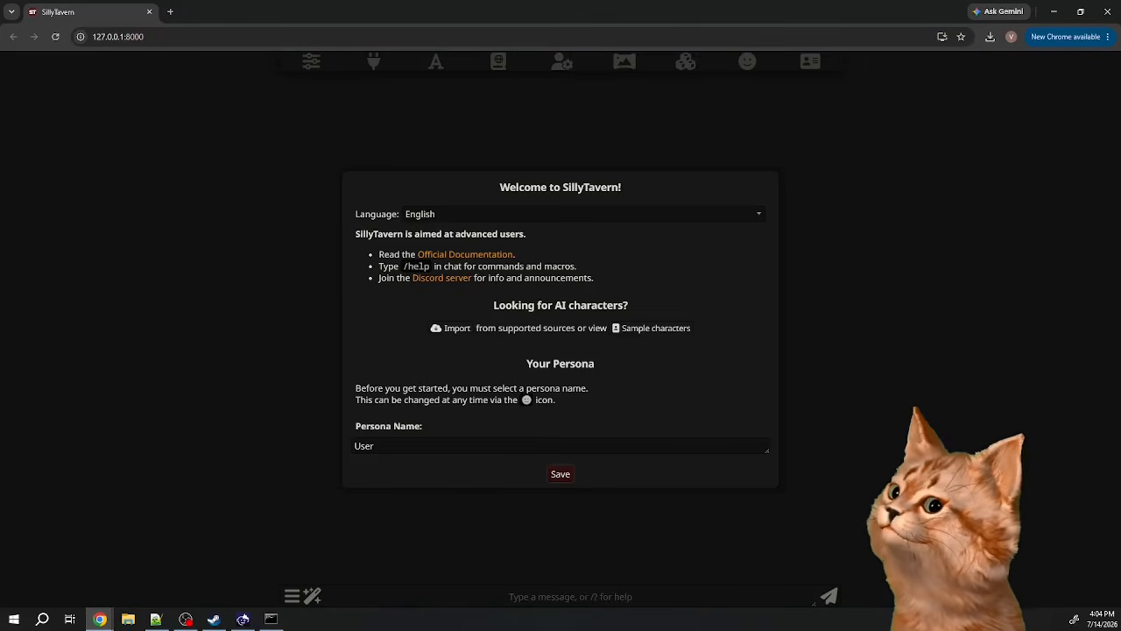
# - Replace the default persona name in the SillyTavern welcome dialog with VictoryCAT and save it
pyautogui.click(415, 449)
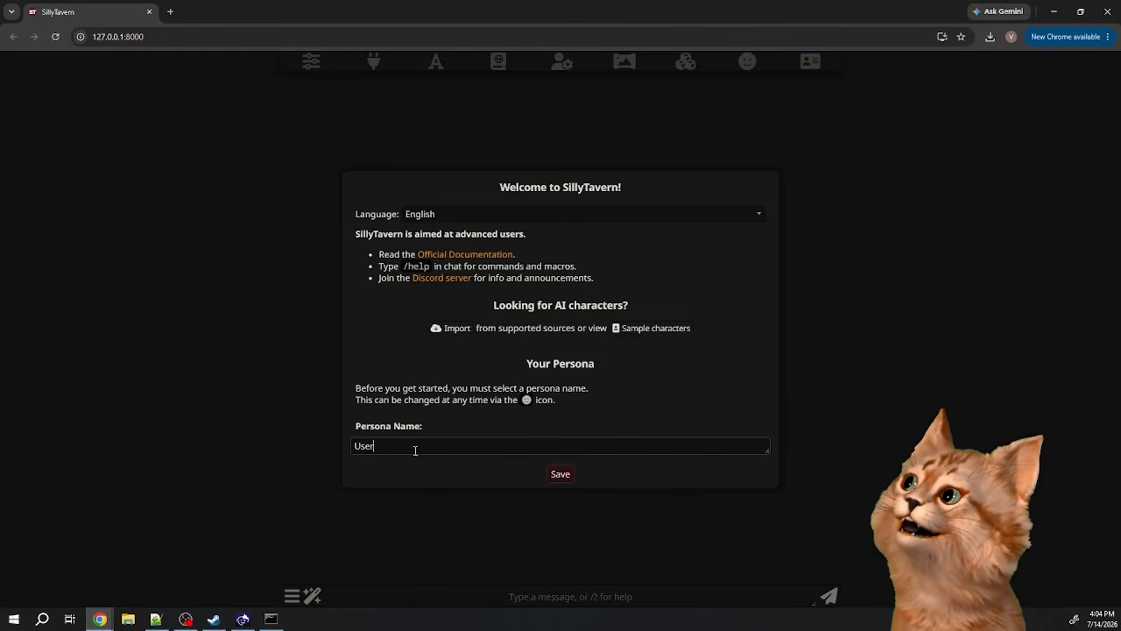
pyautogui.press('BackSpace')
pyautogui.press('BackSpace')
pyautogui.press('BackSpace')
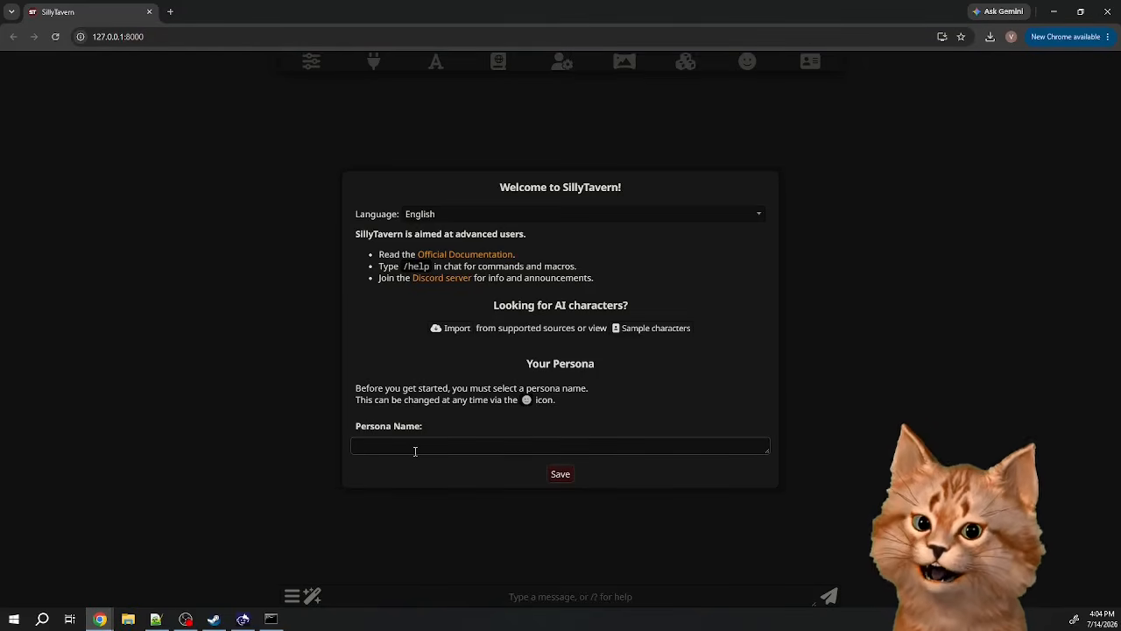
pyautogui.write('Victory')
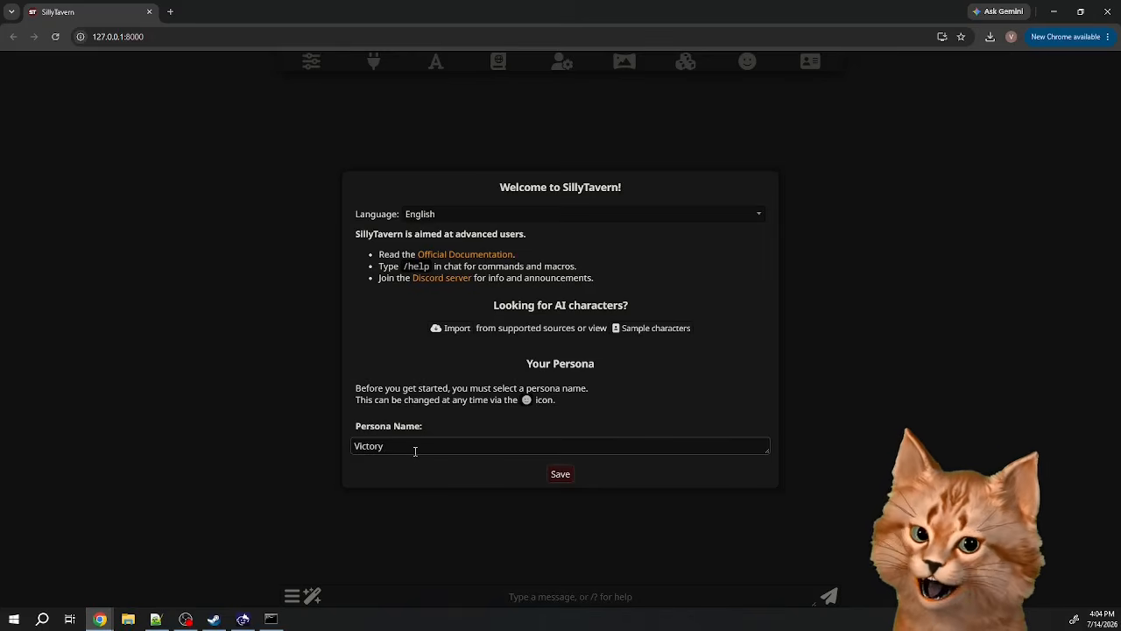
pyautogui.write('CAT')
pyautogui.click(569, 478)
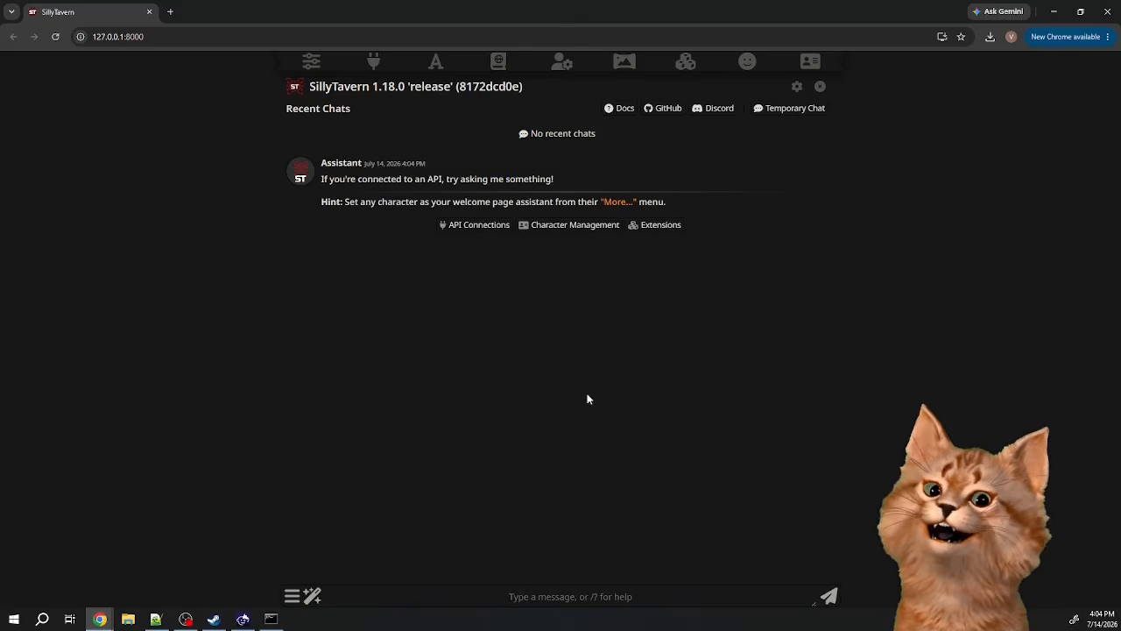
# - Open the API connection settings, set the API to Text Completion and choose OpenRouter as the API type
pyautogui.click(374, 60)
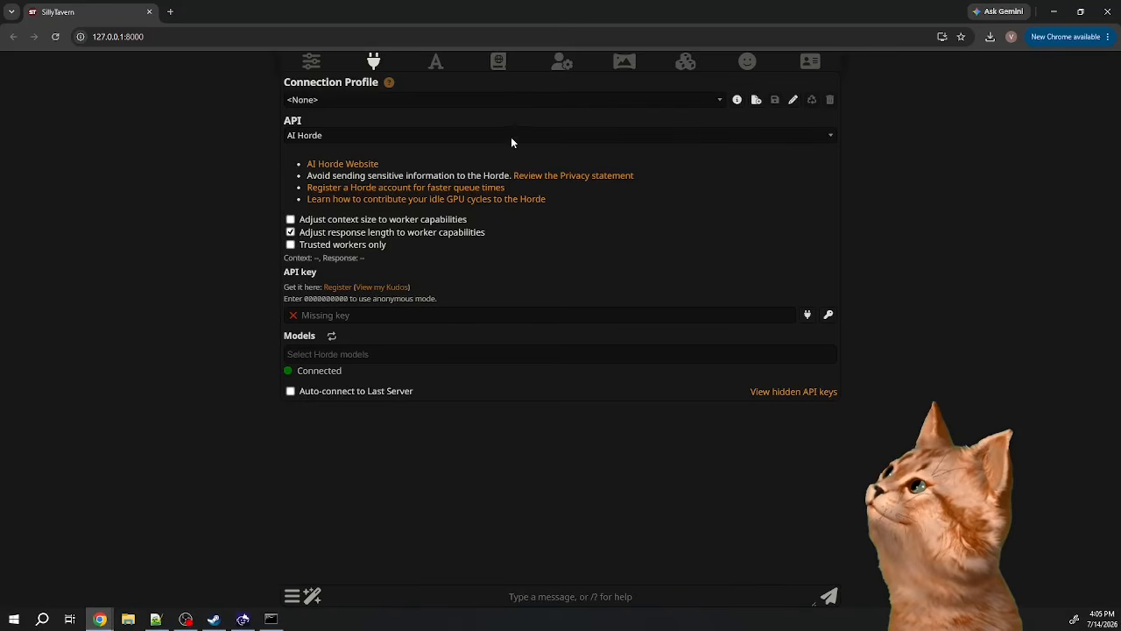
pyautogui.click(542, 134)
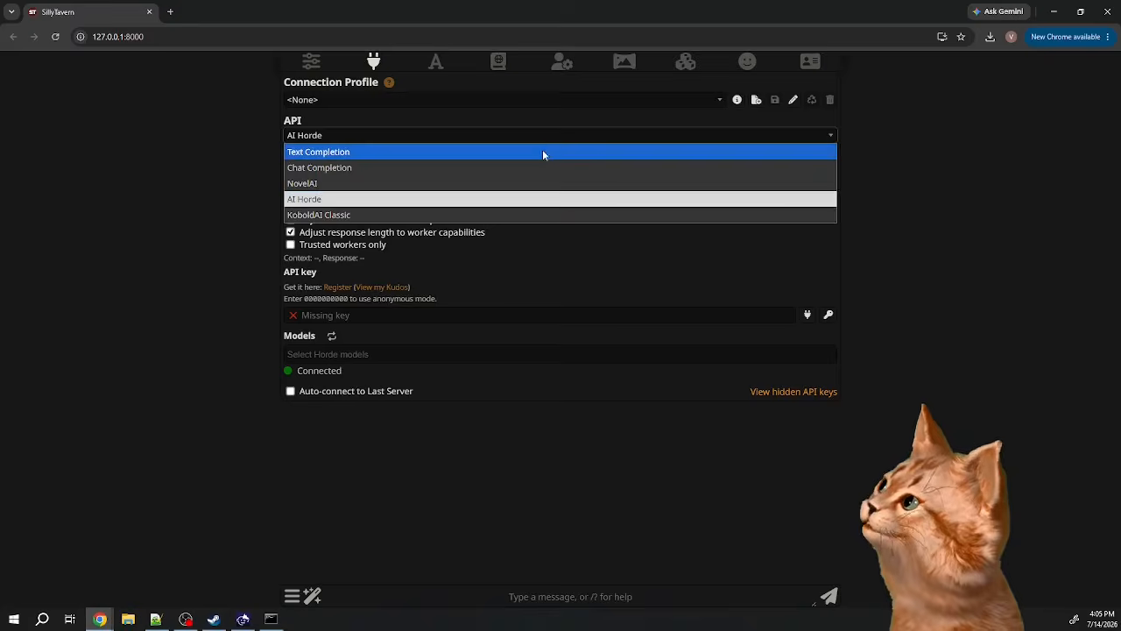
pyautogui.click(543, 152)
pyautogui.click(542, 174)
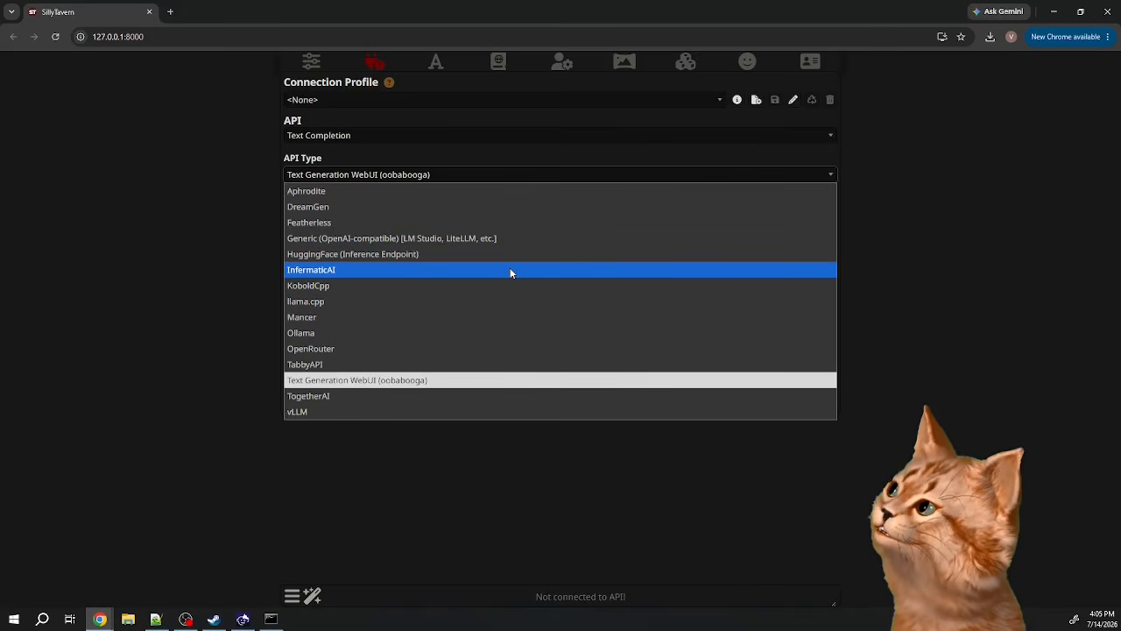
pyautogui.click(488, 347)
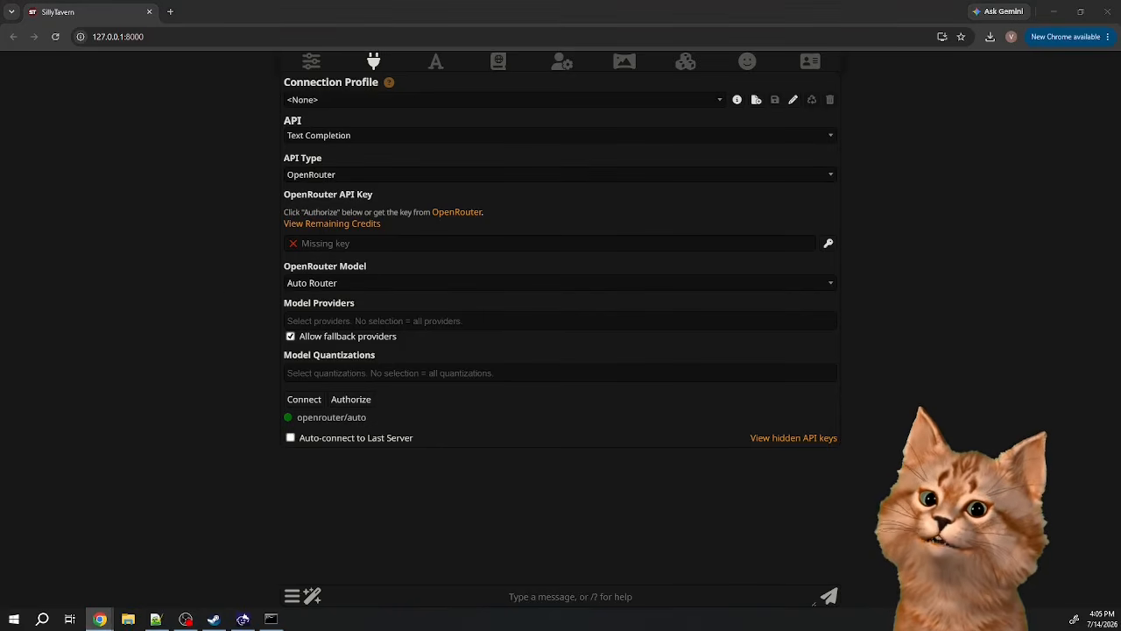
# - Switch to the OpenRouter website and examine the account's remaining balance on its Credits page
pyautogui.moveTo(200, 8); pyautogui.dragTo(193, 11)
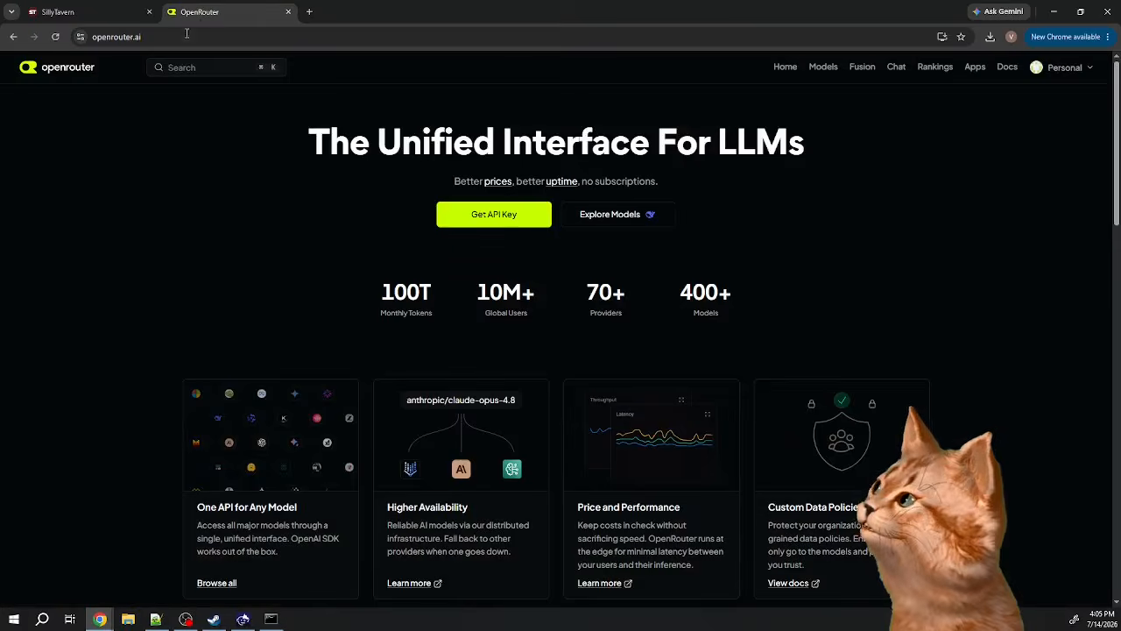
pyautogui.click(1091, 68)
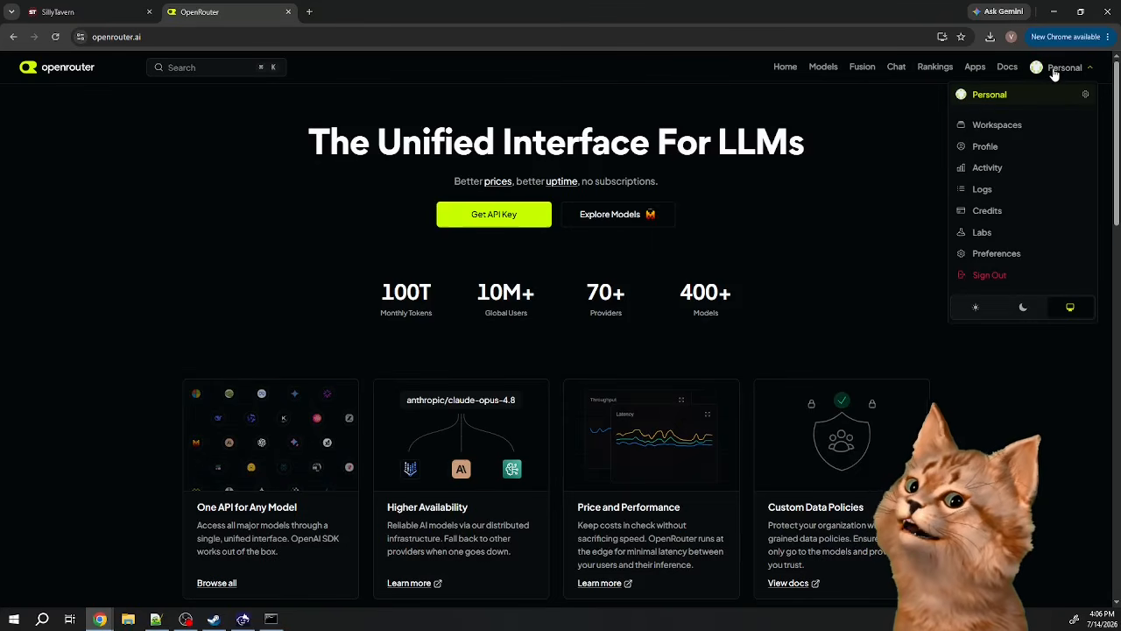
pyautogui.click(1009, 210)
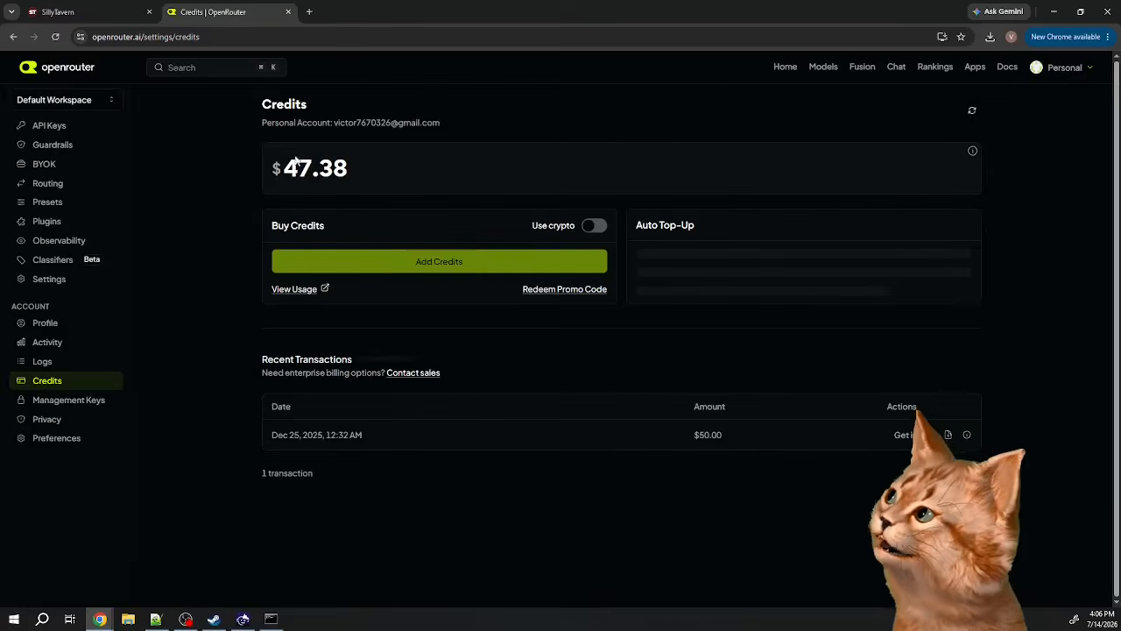
pyautogui.moveTo(282, 172); pyautogui.dragTo(368, 172)
pyautogui.click(405, 165)
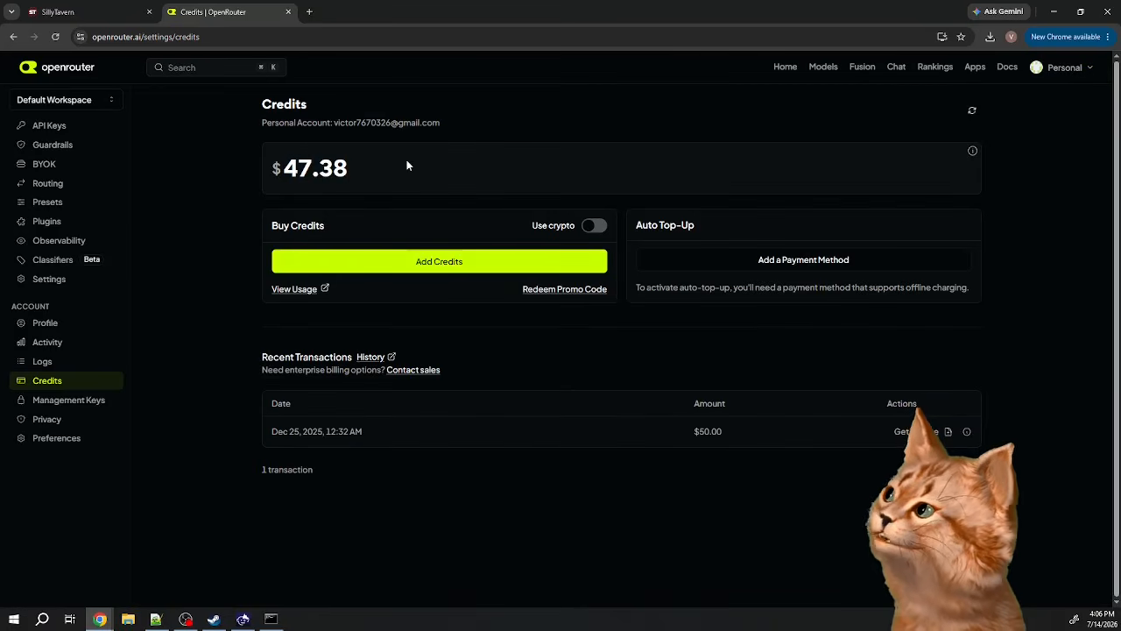
pyautogui.moveTo(299, 170); pyautogui.dragTo(362, 165)
pyautogui.click(375, 166)
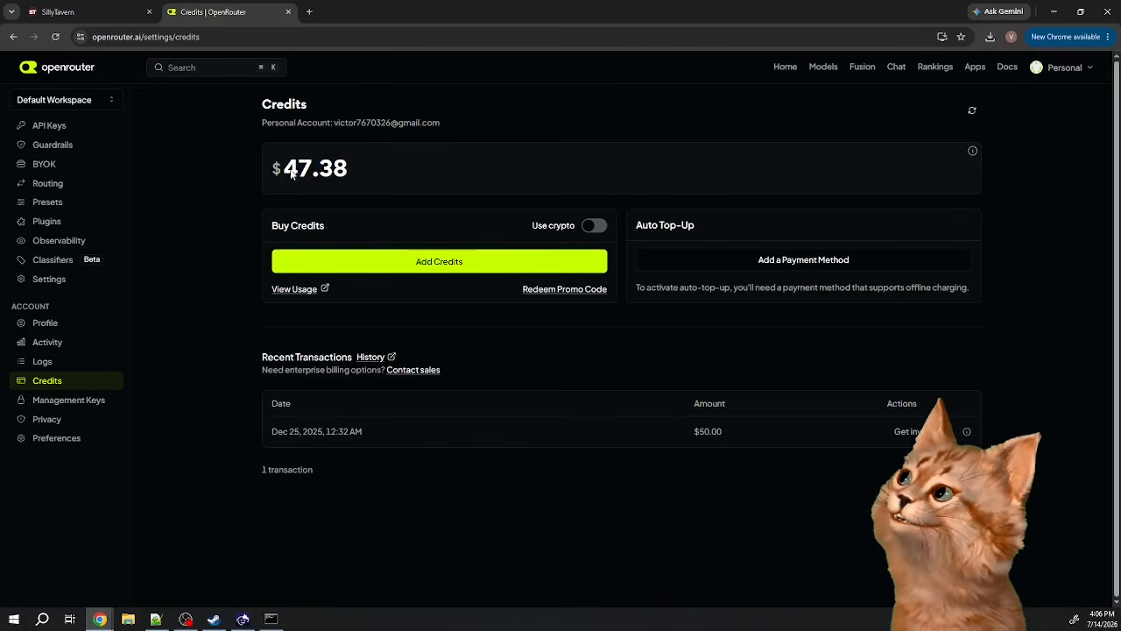
pyautogui.moveTo(288, 173); pyautogui.dragTo(346, 169)
pyautogui.click(358, 168)
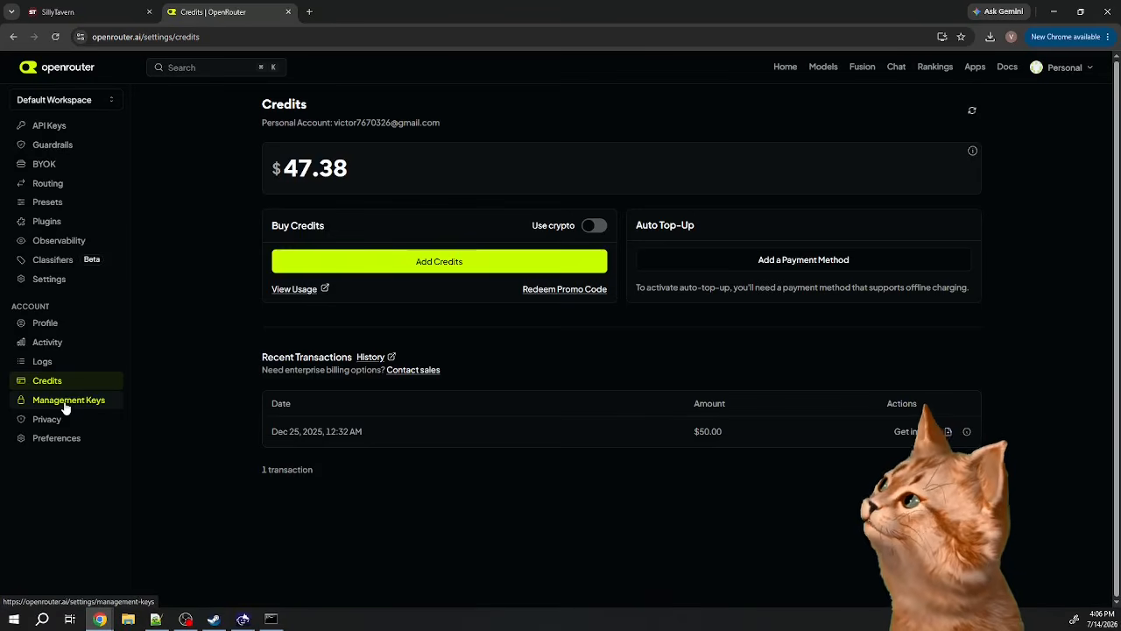
# - Create an OpenRouter API key named TutorialKey with a credit limit of 2 and an expiration of 1 day
pyautogui.click(66, 130)
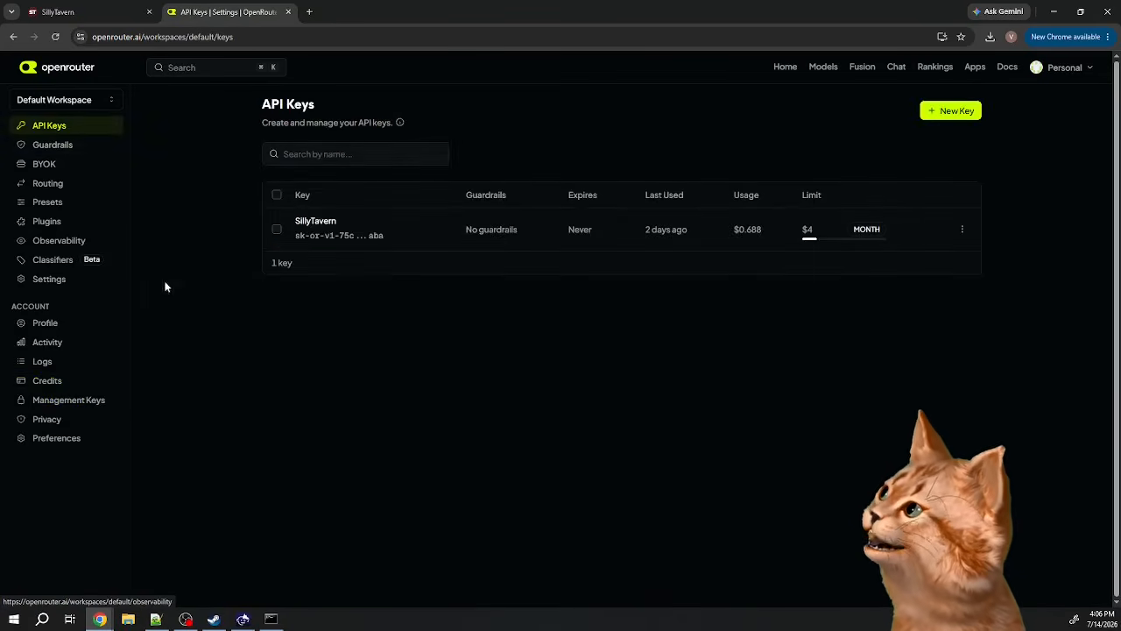
pyautogui.click(969, 113)
pyautogui.click(544, 238)
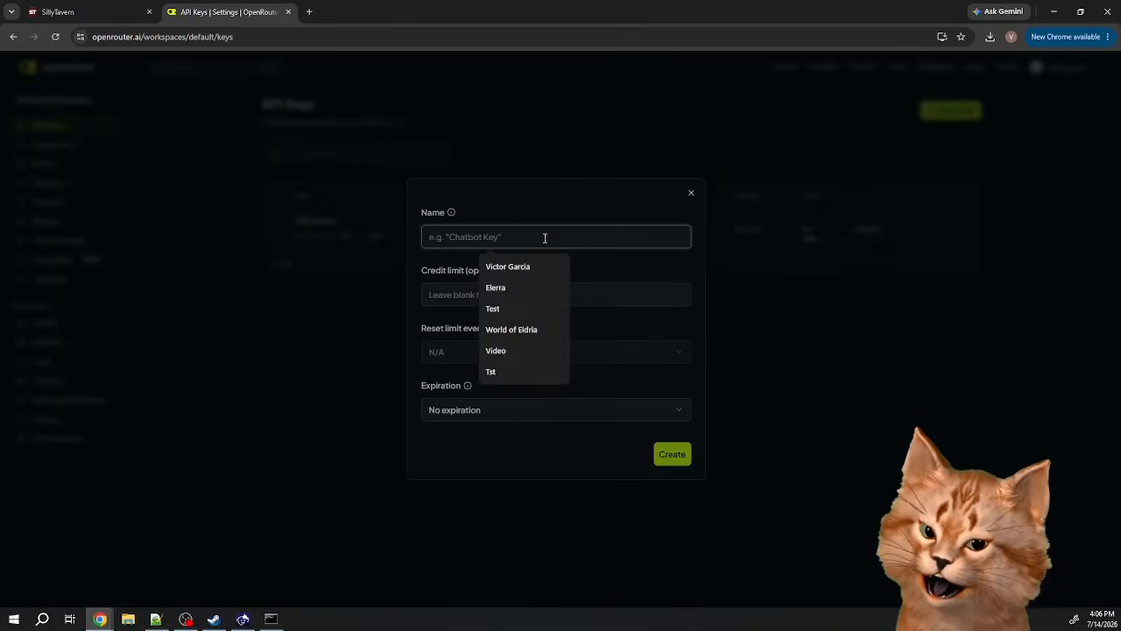
pyautogui.write('TutorialKey')
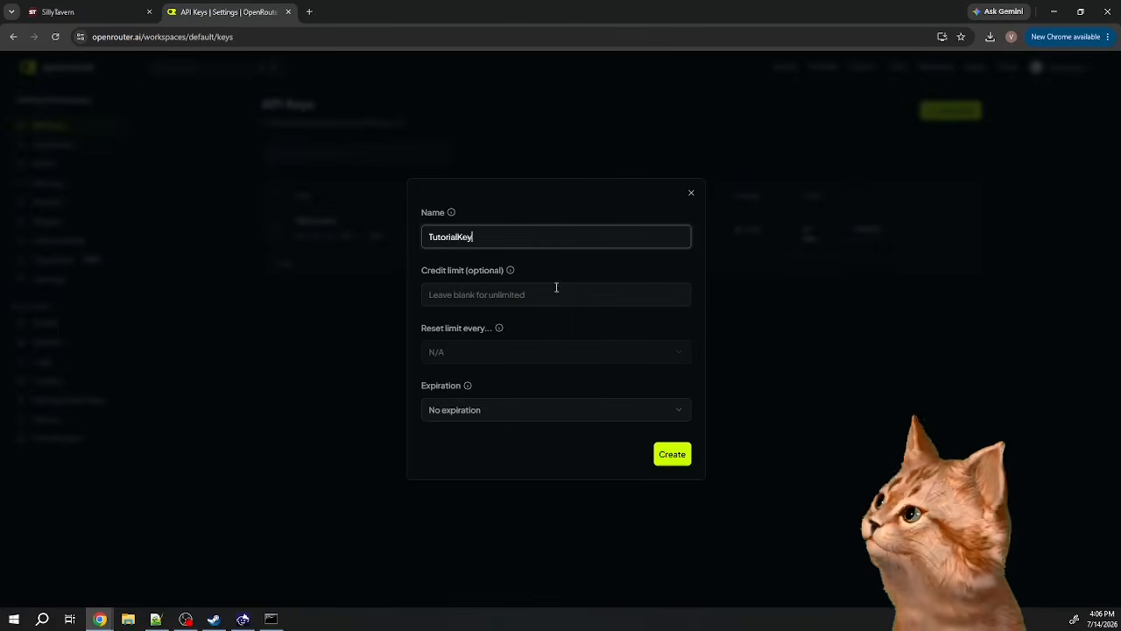
pyautogui.click(547, 292)
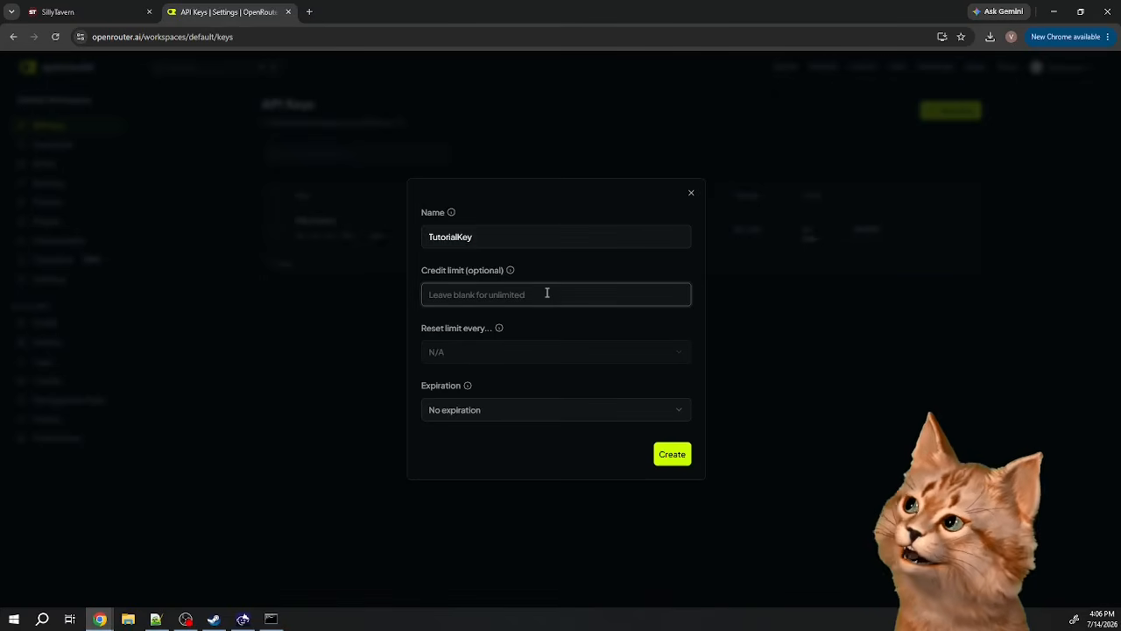
pyautogui.write('0')
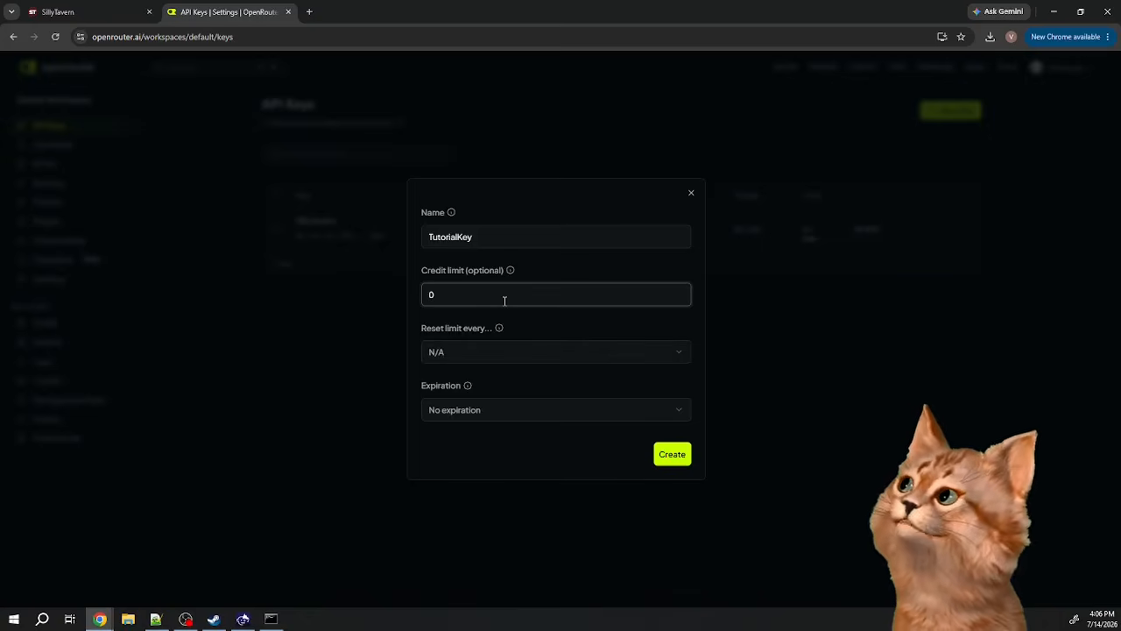
pyautogui.write('2')
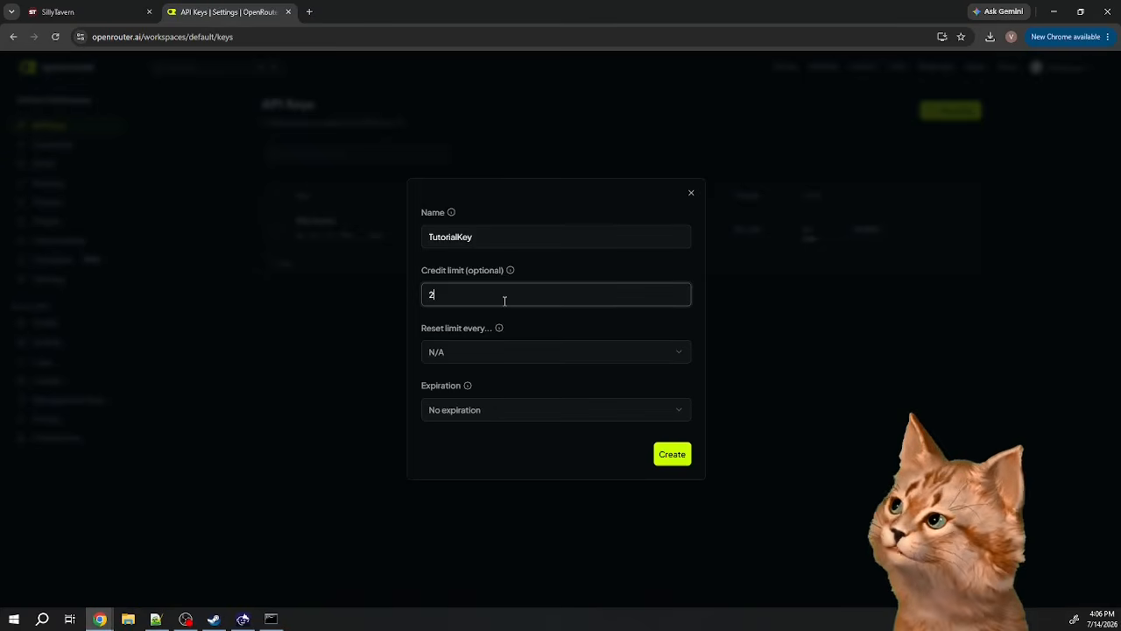
pyautogui.click(550, 411)
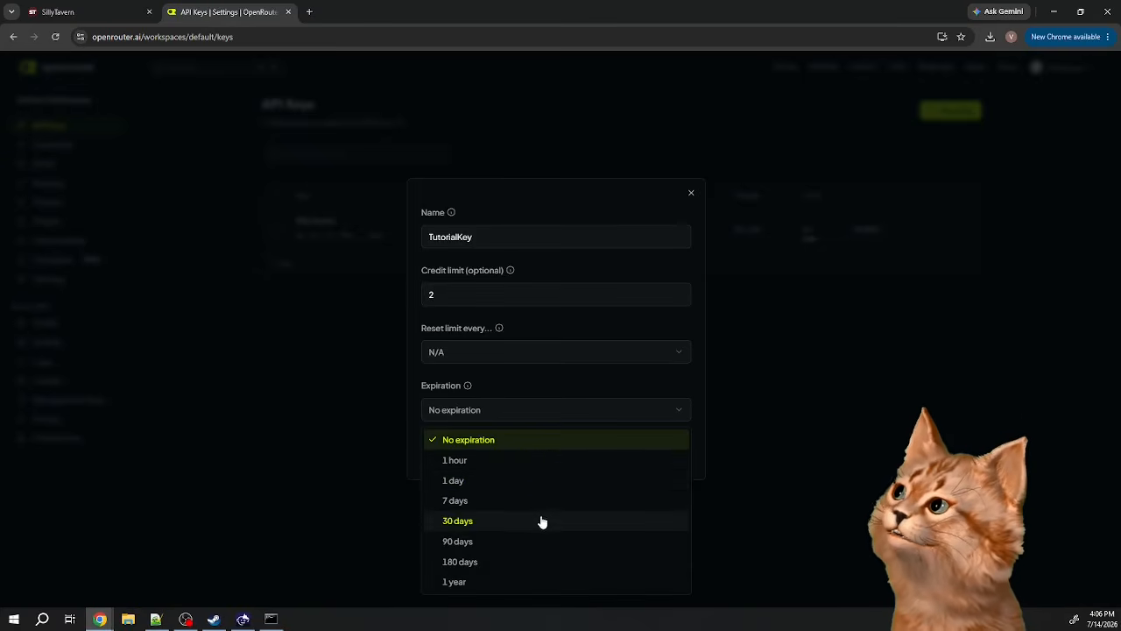
pyautogui.click(540, 486)
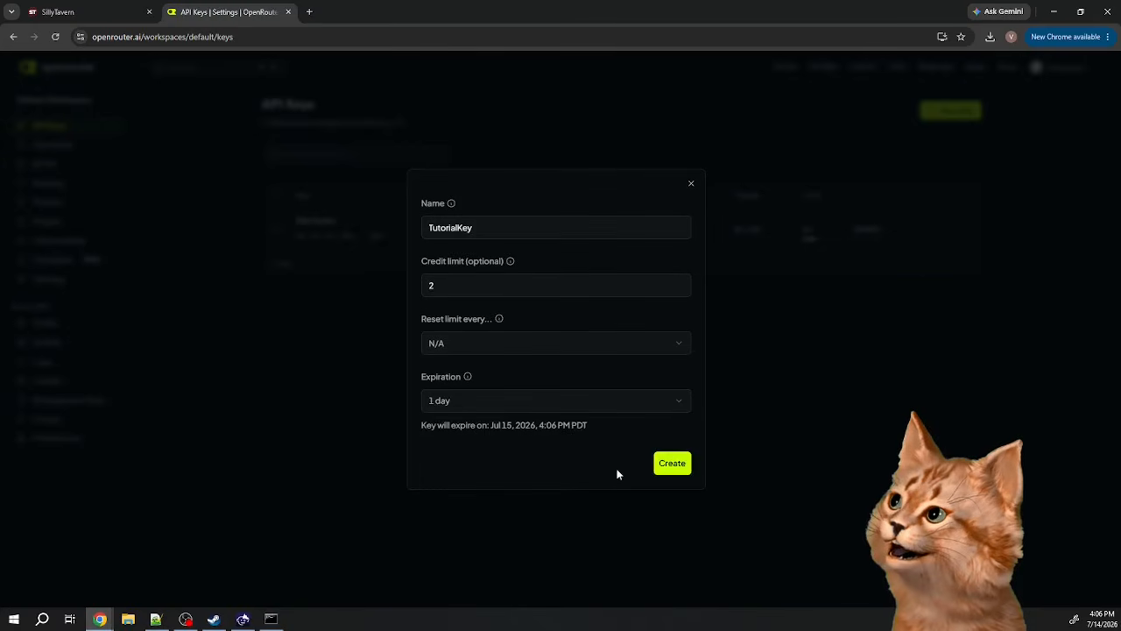
pyautogui.click(672, 464)
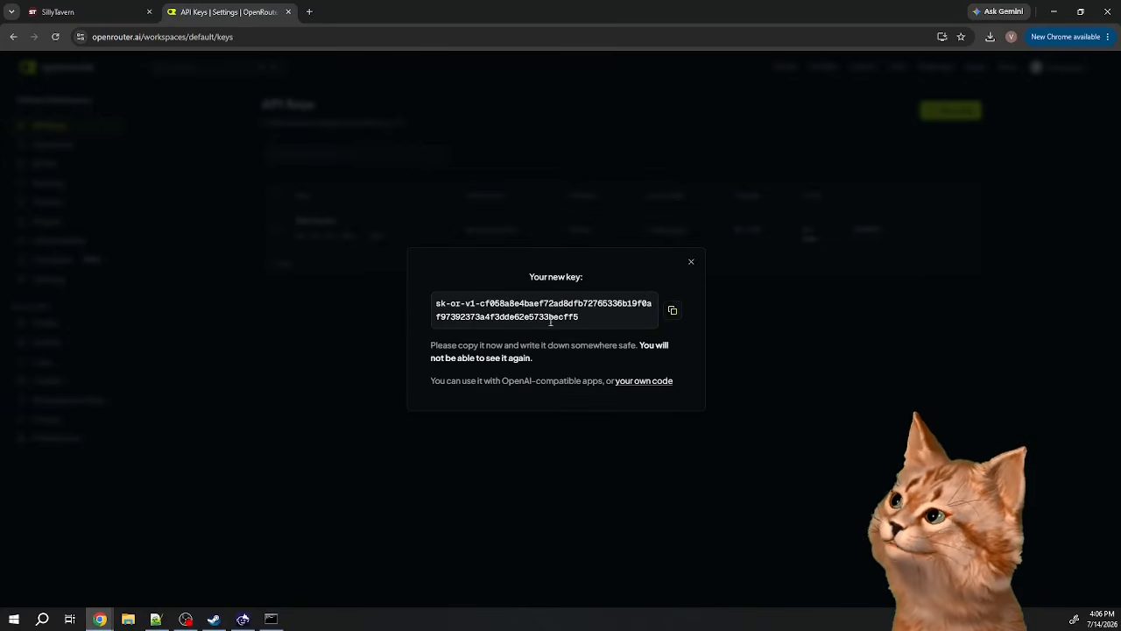
# - Copy the new API key, paste it into SillyTavern's OpenRouter API Key field and connect
pyautogui.moveTo(435, 303); pyautogui.dragTo(602, 323)
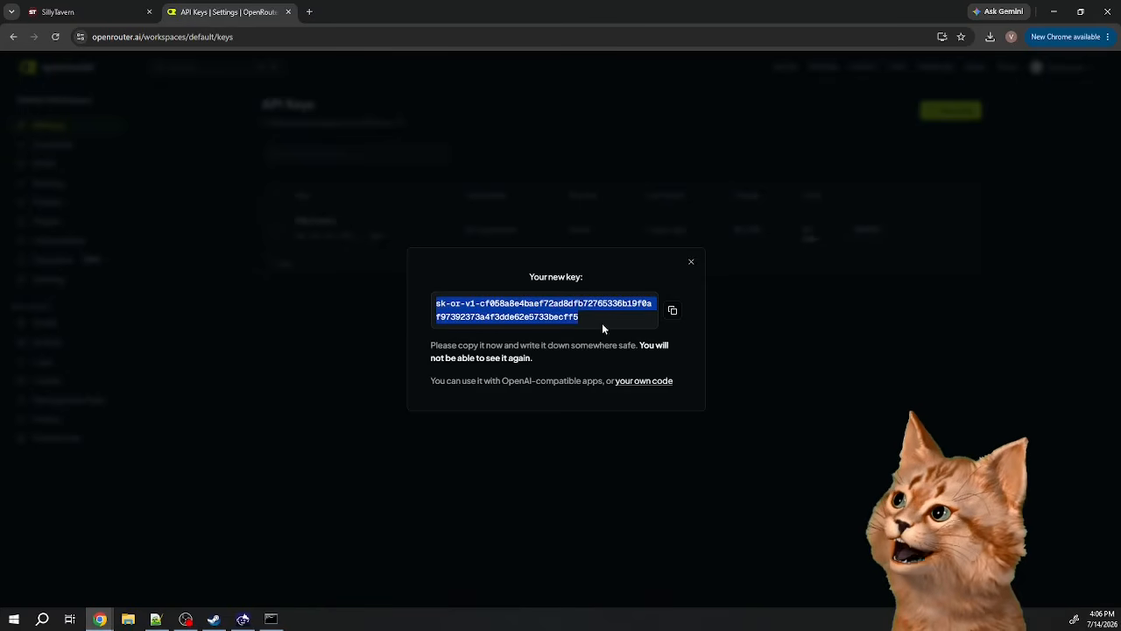
pyautogui.click(672, 310)
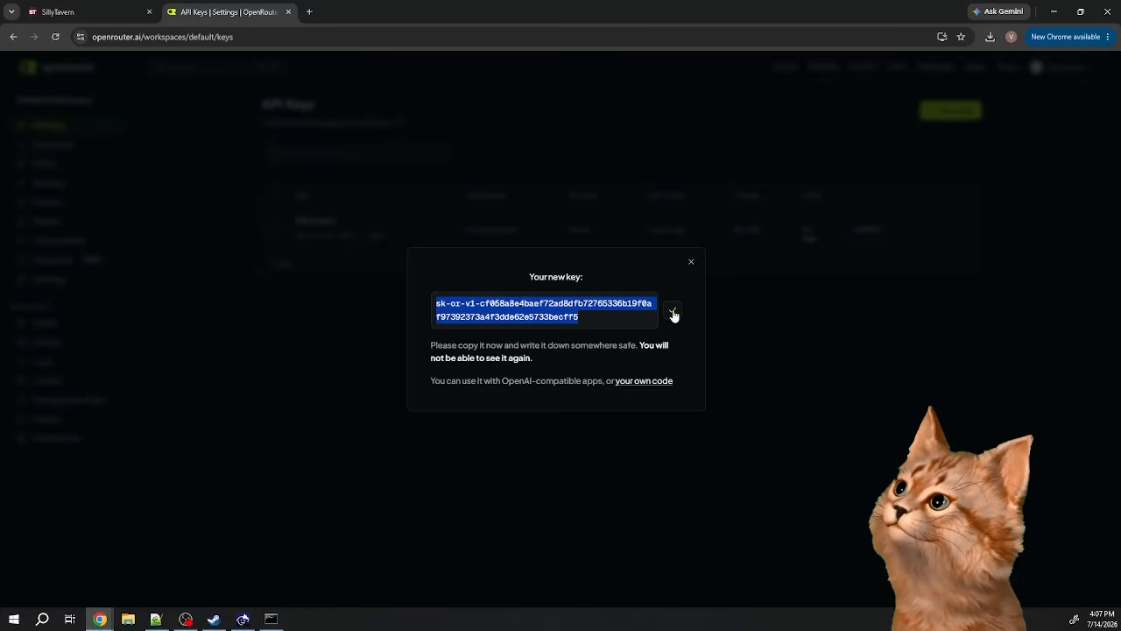
pyautogui.click(119, 12)
pyautogui.click(352, 243)
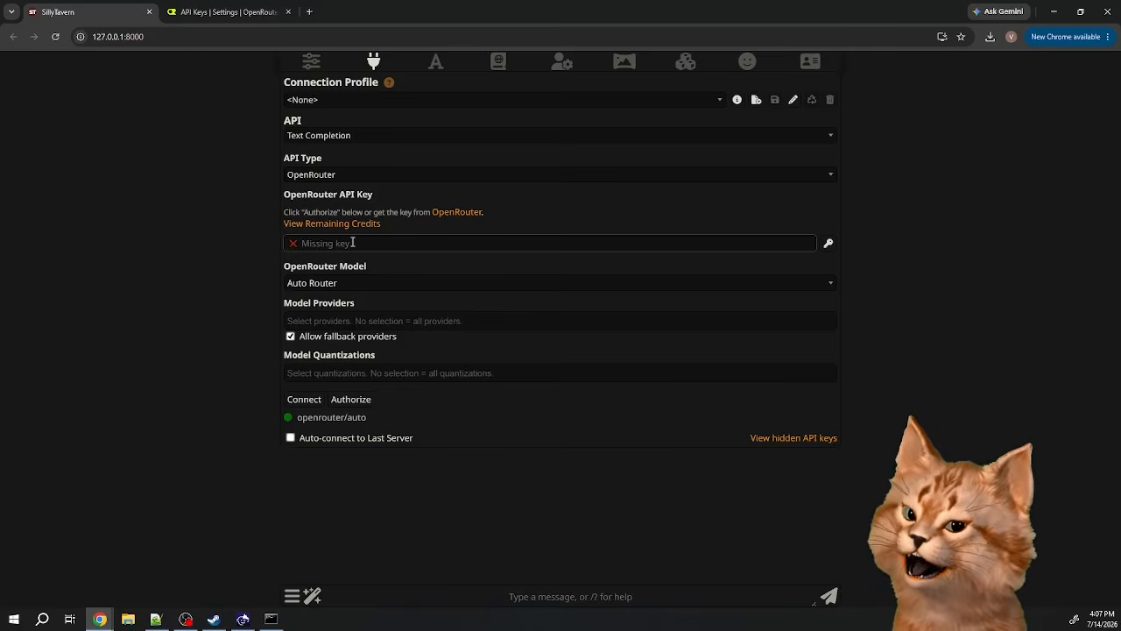
pyautogui.hotkey('ctrl', 'v')
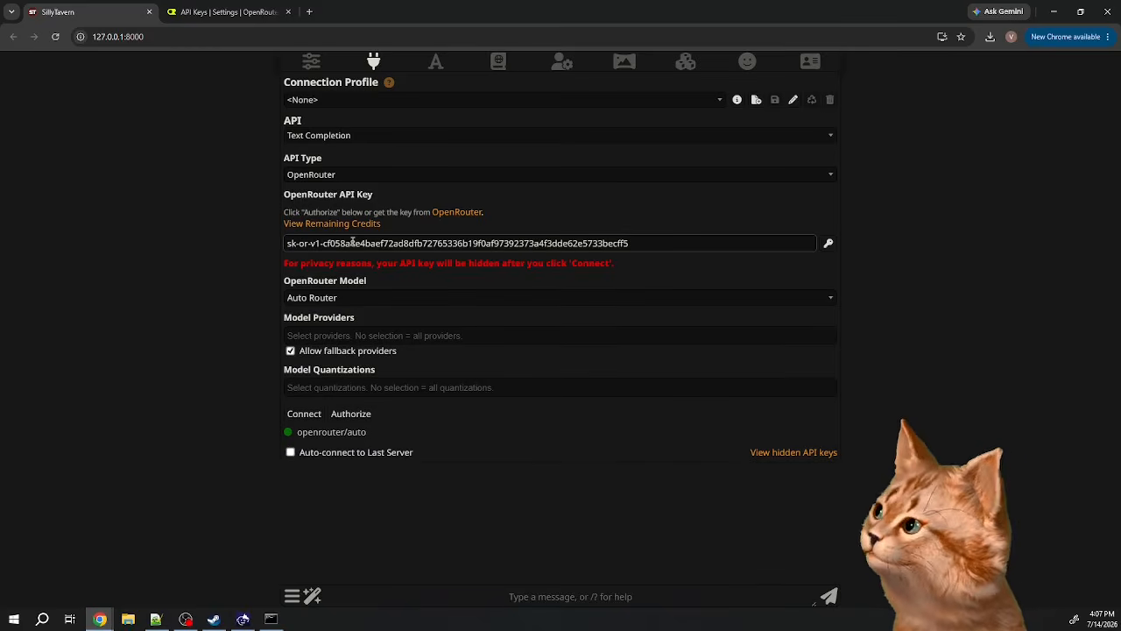
pyautogui.click(304, 414)
# - Dismiss the new key dialog on the OpenRouter website and return to SillyTavern
pyautogui.click(228, 11)
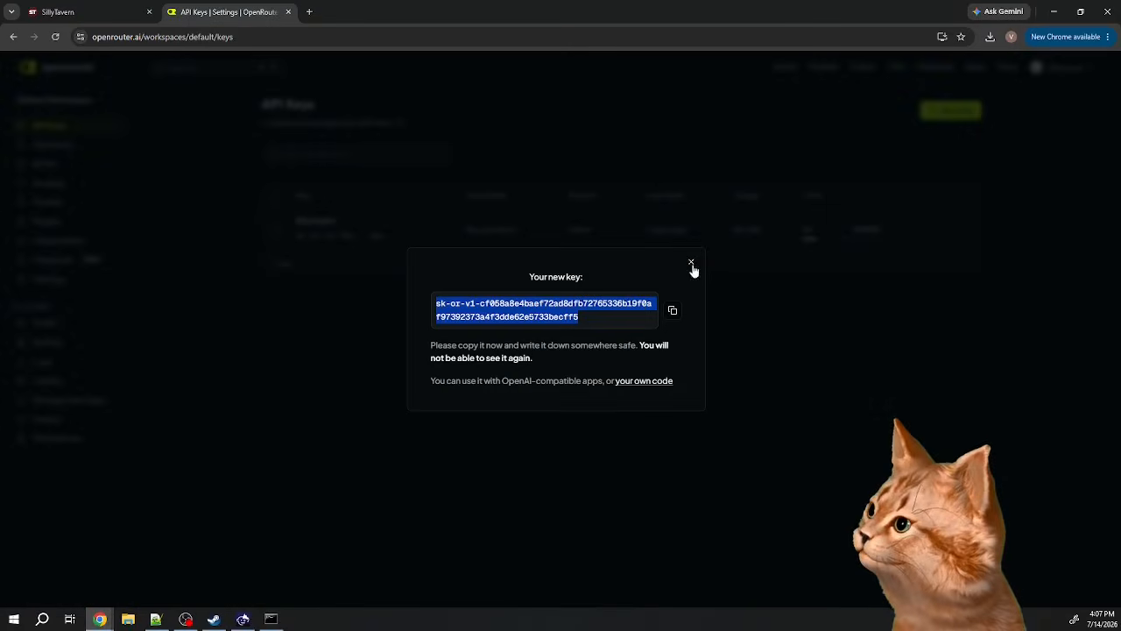
pyautogui.click(692, 266)
pyautogui.click(96, 12)
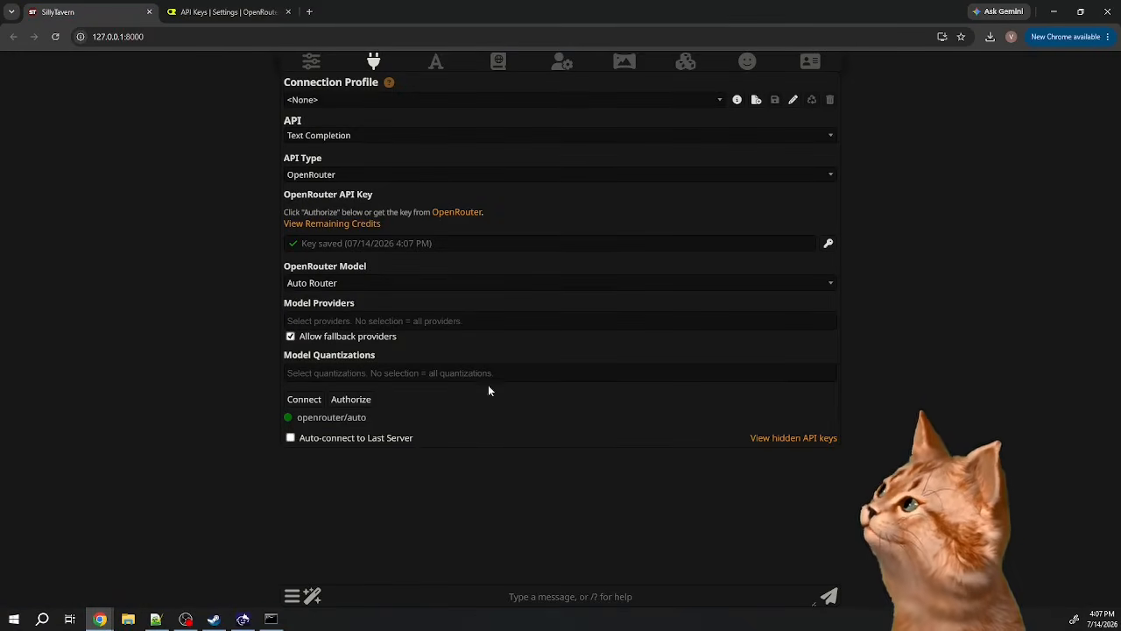
# - Search the OpenRouter model list for "free", browse the matching models and close the connection settings without choosing one
pyautogui.click(390, 288)
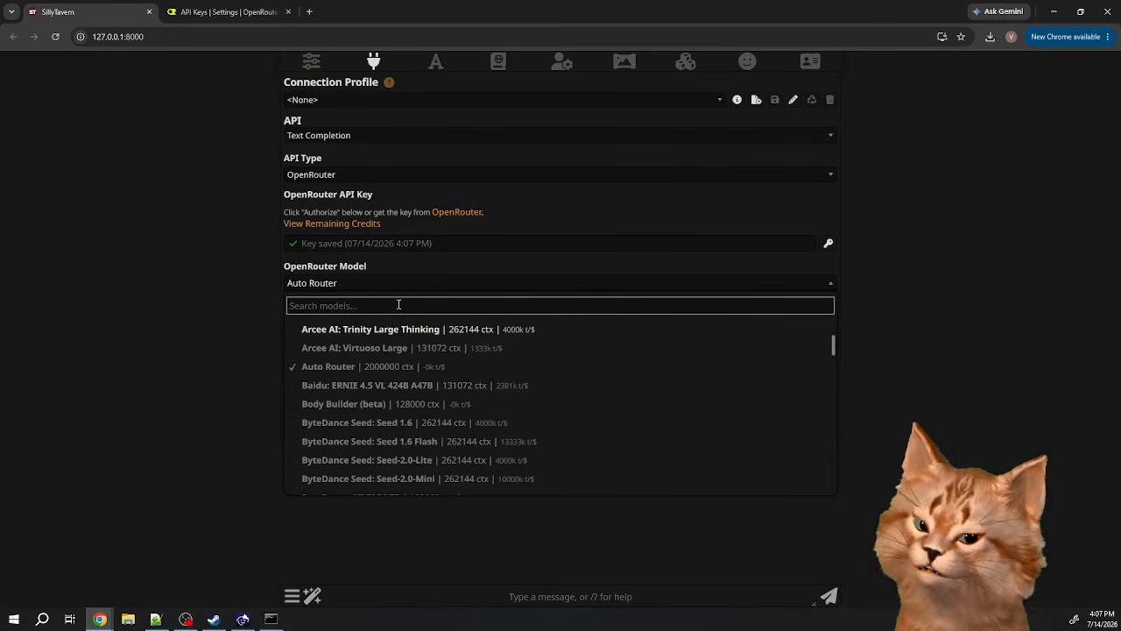
pyautogui.write('free')
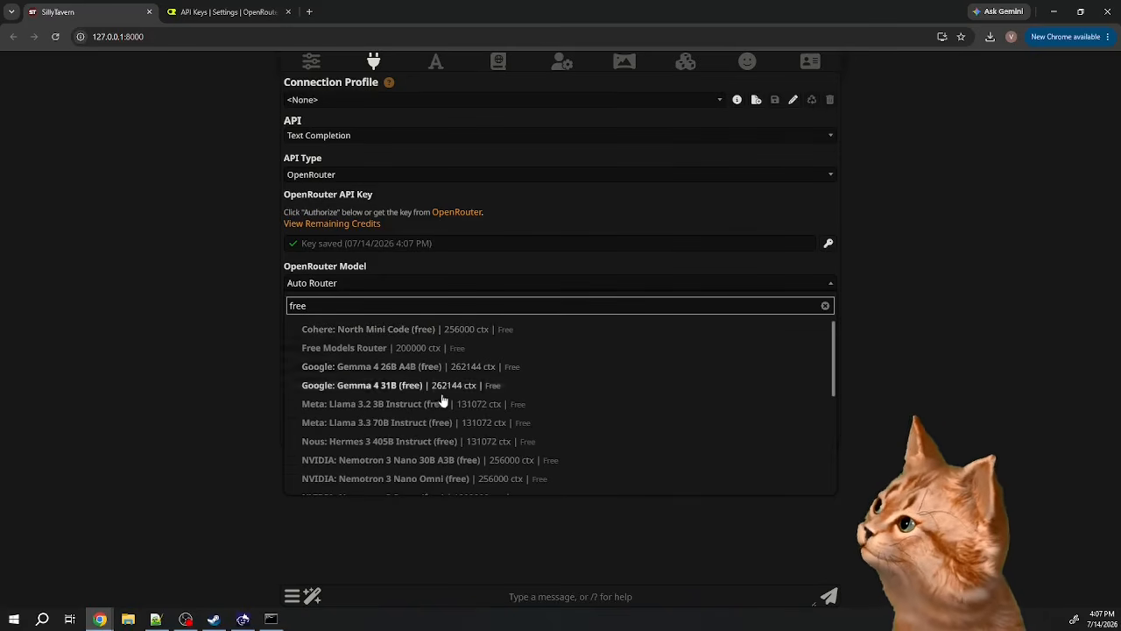
pyautogui.scroll(-5, 466, 462)
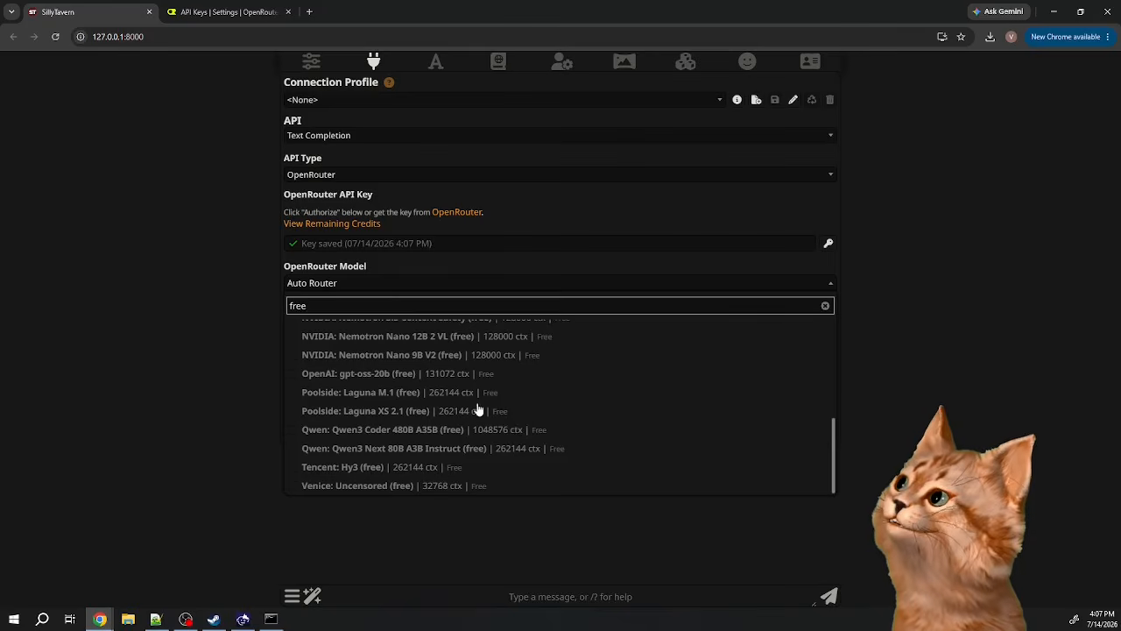
pyautogui.click(224, 419)
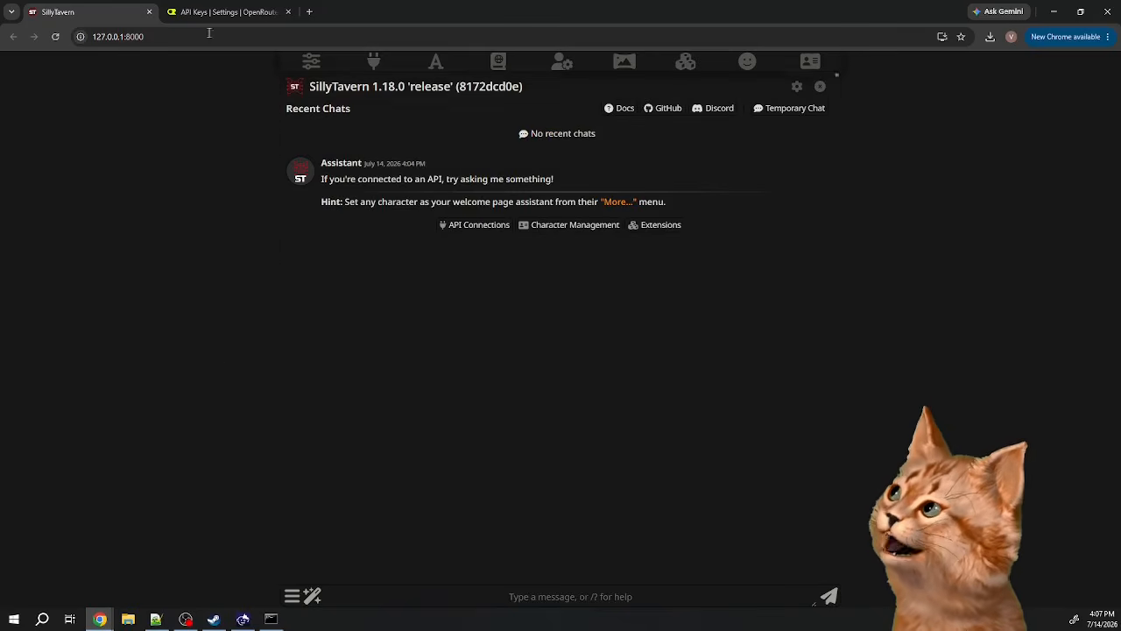
# - Examine OpenRouter's privacy settings for paid and free endpoints that may train on request data or publish prompts
pyautogui.click(210, 12)
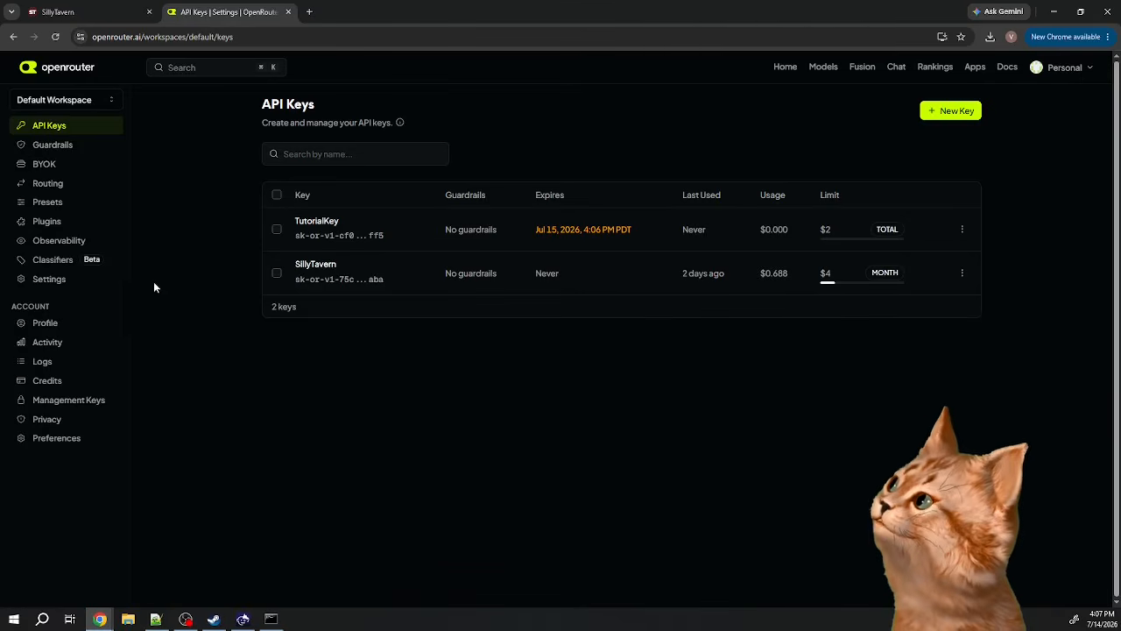
pyautogui.click(47, 420)
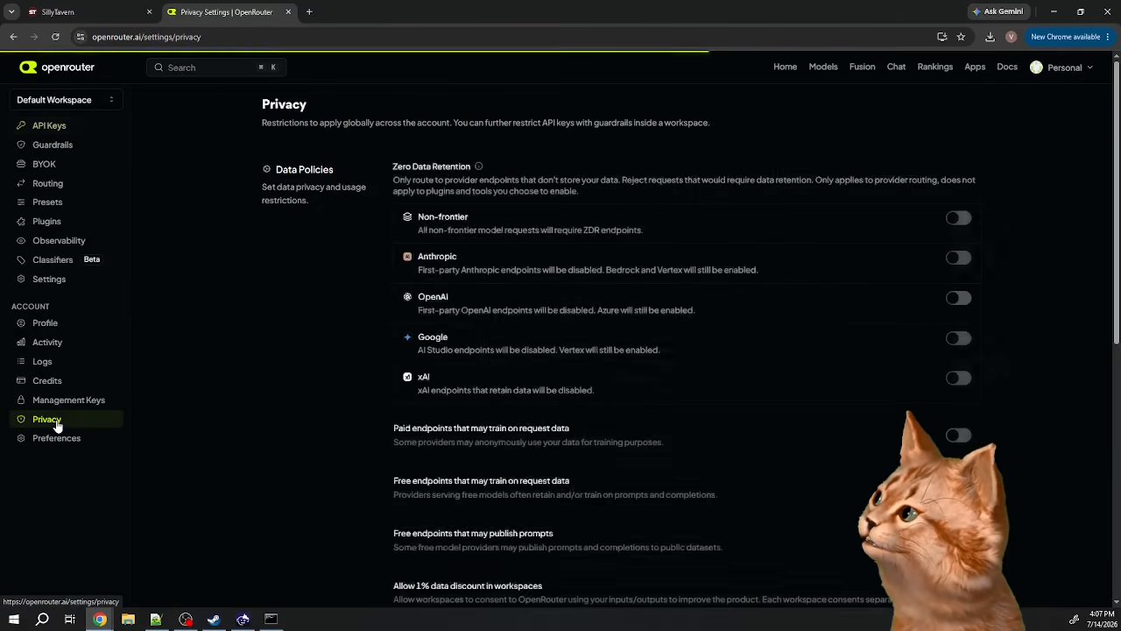
pyautogui.scroll(-1, 445, 387)
pyautogui.scroll(-1, 445, 391)
pyautogui.click(537, 389)
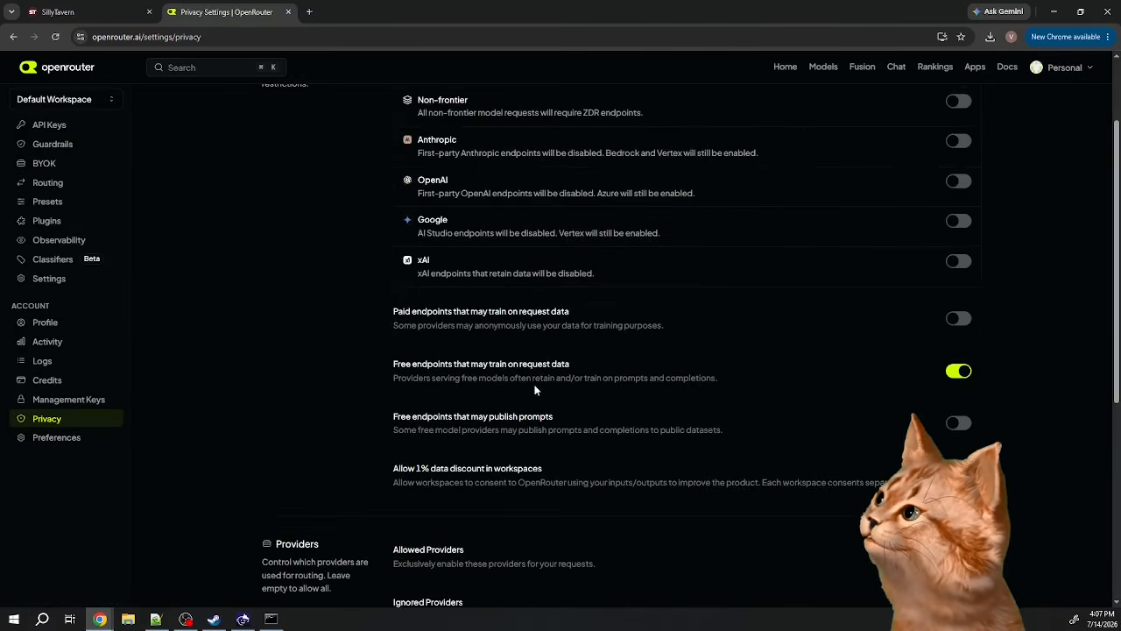
pyautogui.moveTo(395, 364); pyautogui.dragTo(746, 374)
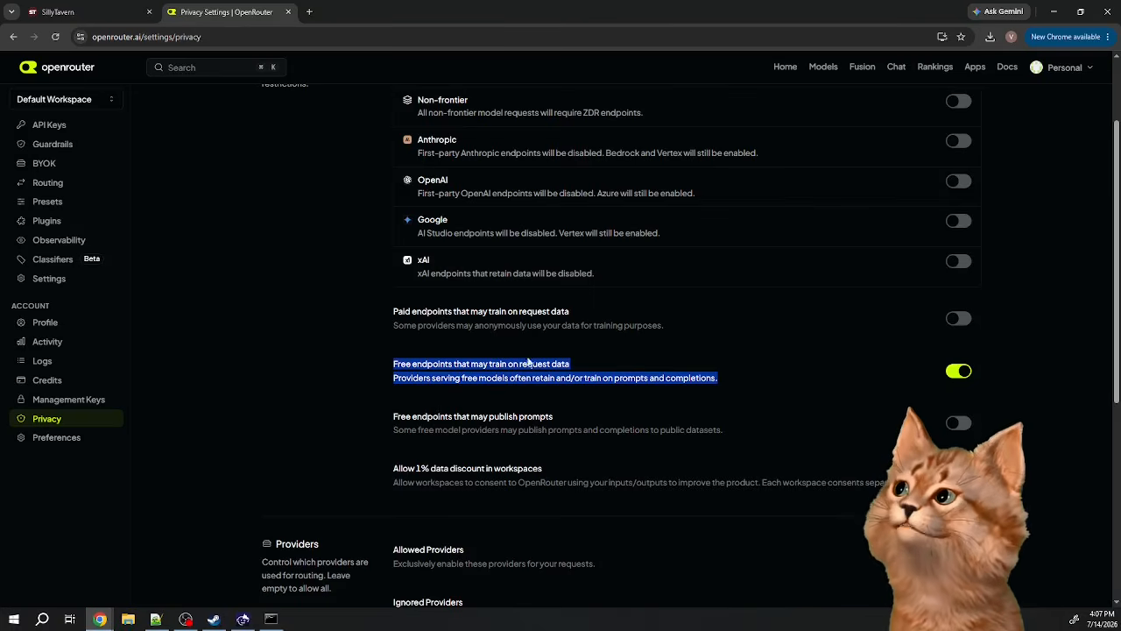
pyautogui.moveTo(393, 310); pyautogui.dragTo(668, 325)
pyautogui.click(423, 325)
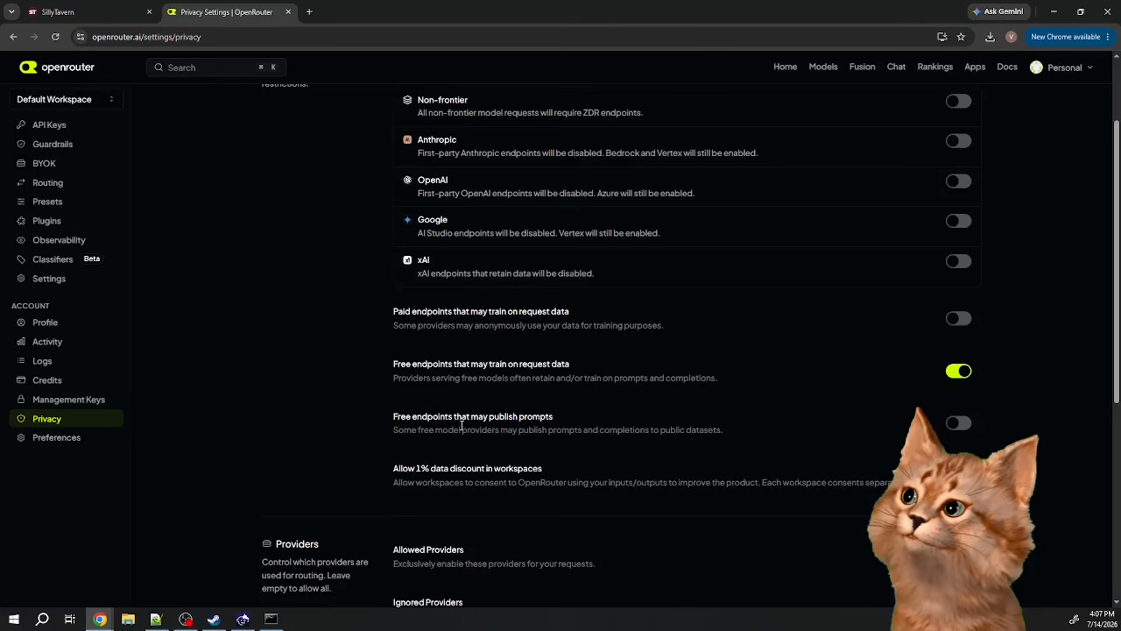
pyautogui.moveTo(396, 417); pyautogui.dragTo(718, 427)
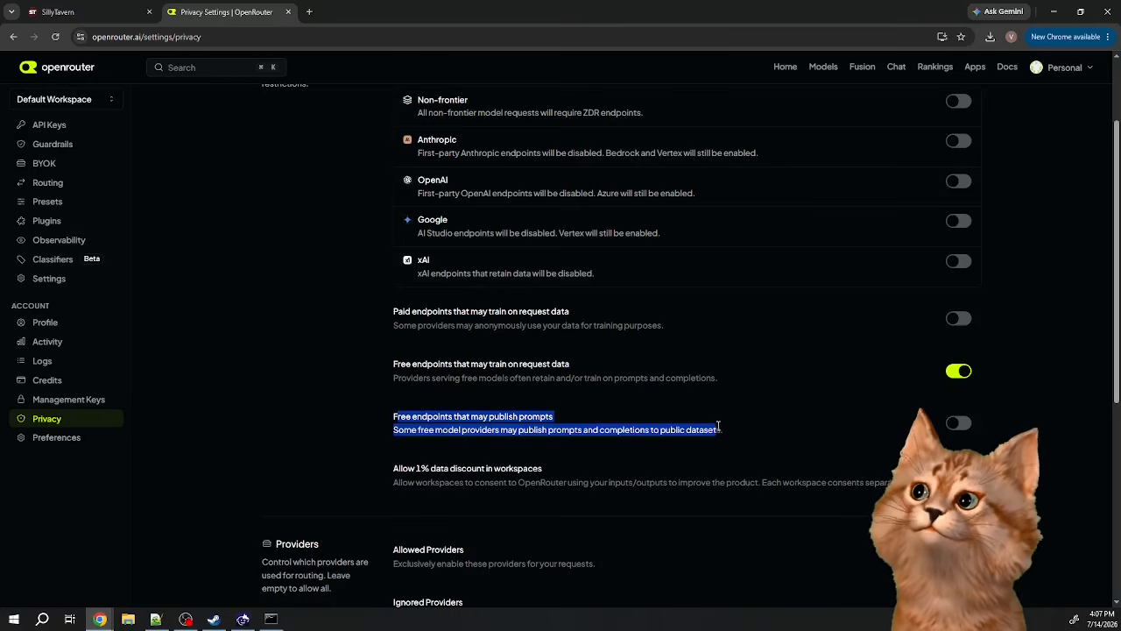
pyautogui.click(683, 429)
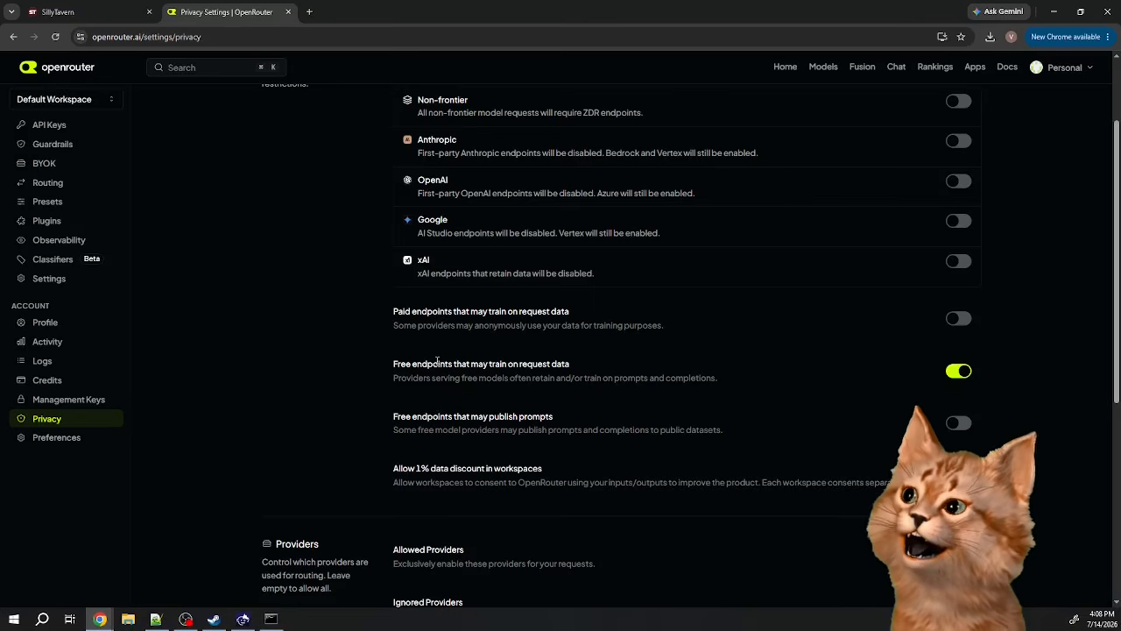
pyautogui.moveTo(388, 365); pyautogui.dragTo(725, 383)
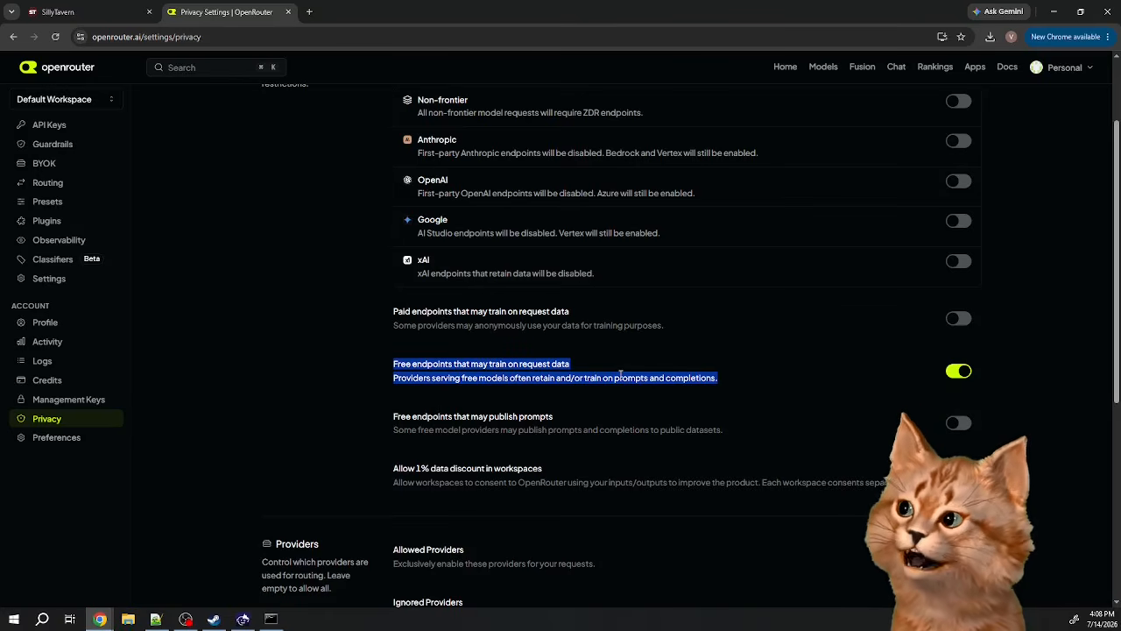
# - Return to SillyTavern and open the character list
pyautogui.click(111, 16)
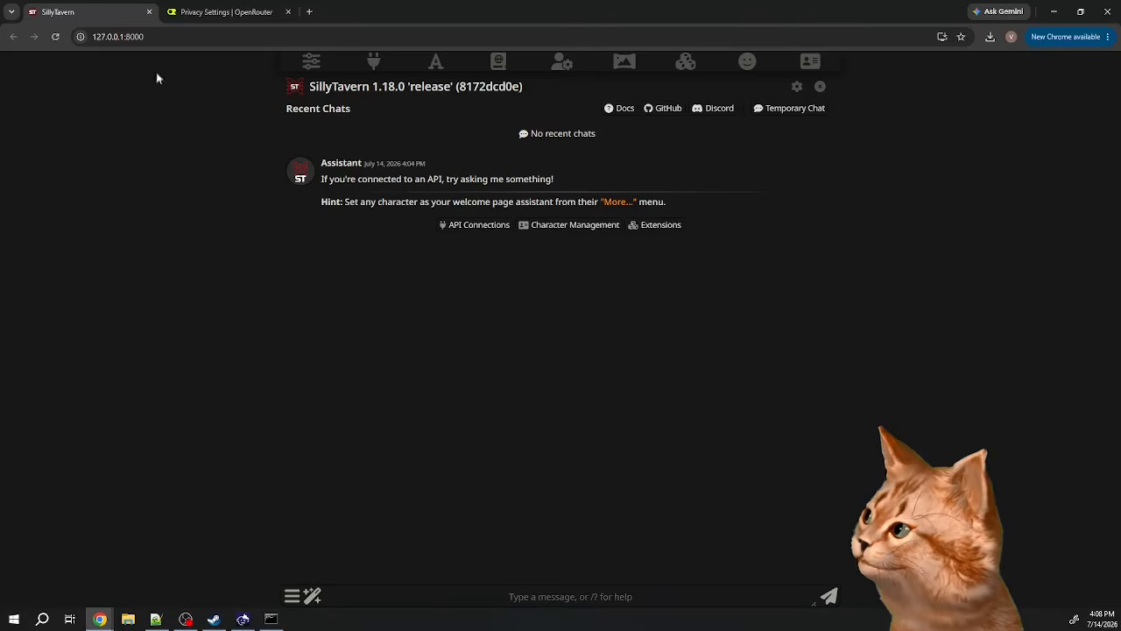
pyautogui.click(810, 60)
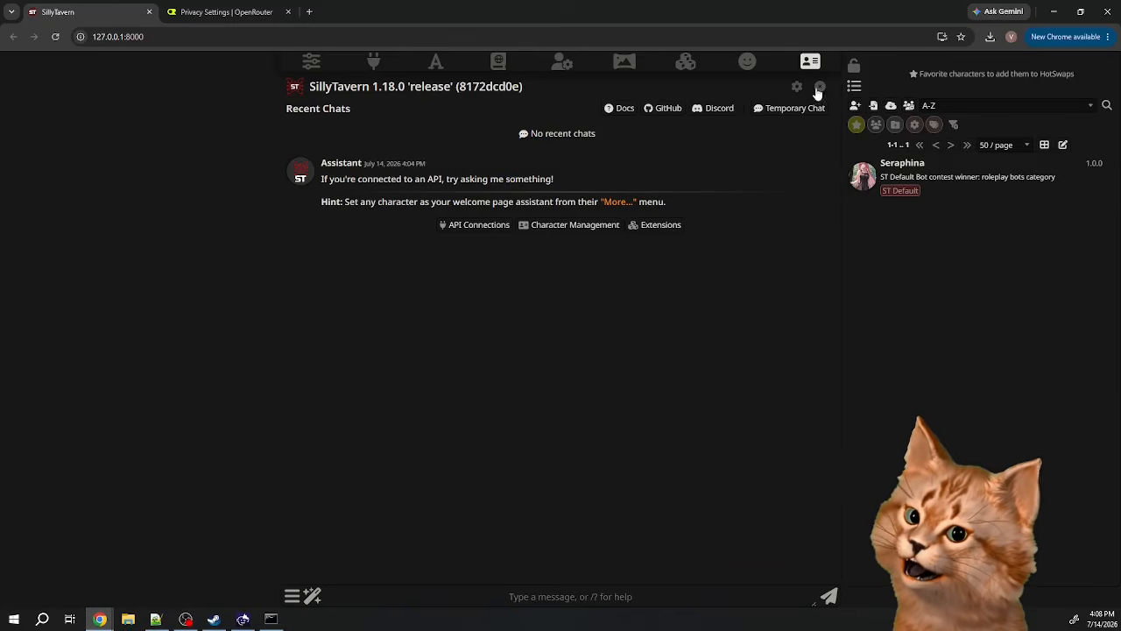
# - Open a chat with Seraphina, and set the OpenRouter model to OpenAI: GPT-3.5 Turbo in the connection settings
pyautogui.click(921, 176)
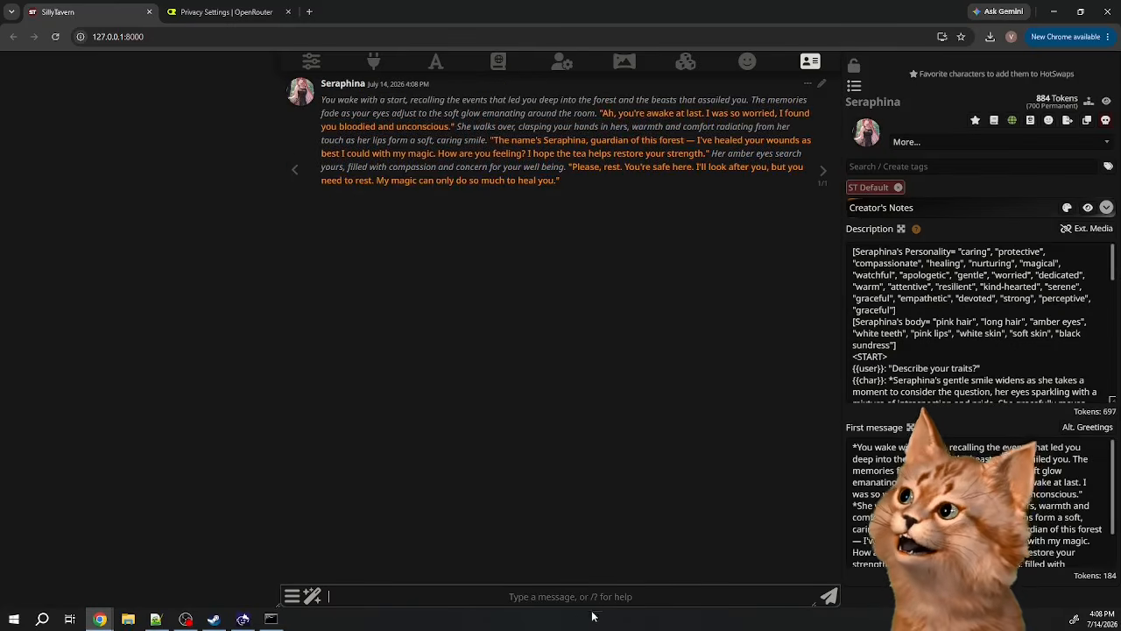
pyautogui.click(810, 61)
pyautogui.click(377, 63)
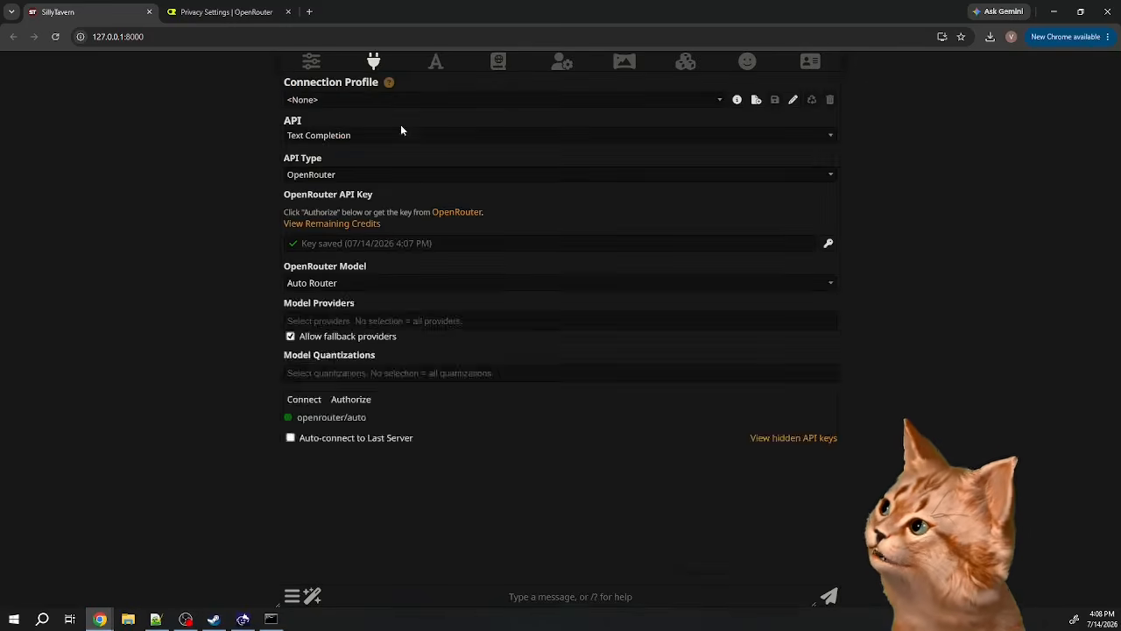
pyautogui.click(388, 283)
pyautogui.write('gpt')
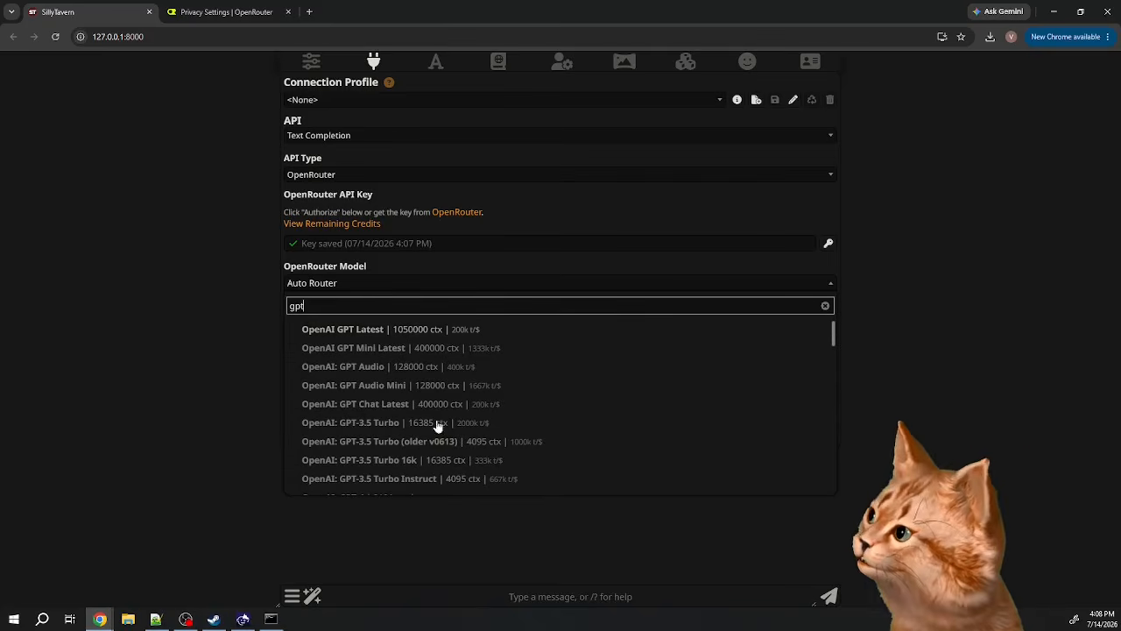
pyautogui.click(437, 424)
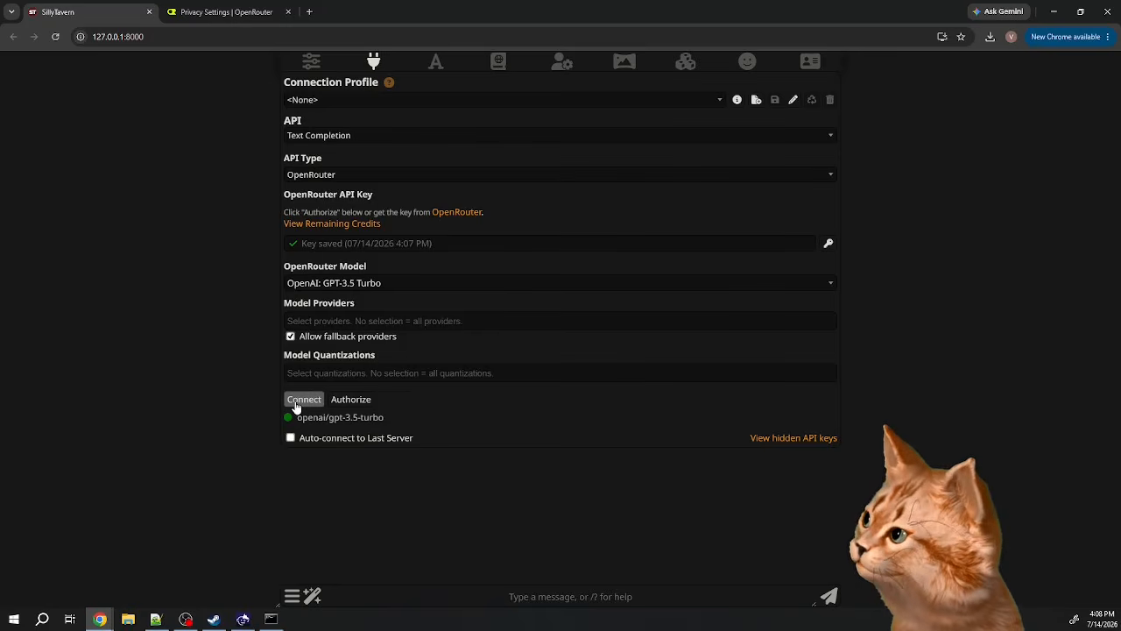
pyautogui.click(372, 282)
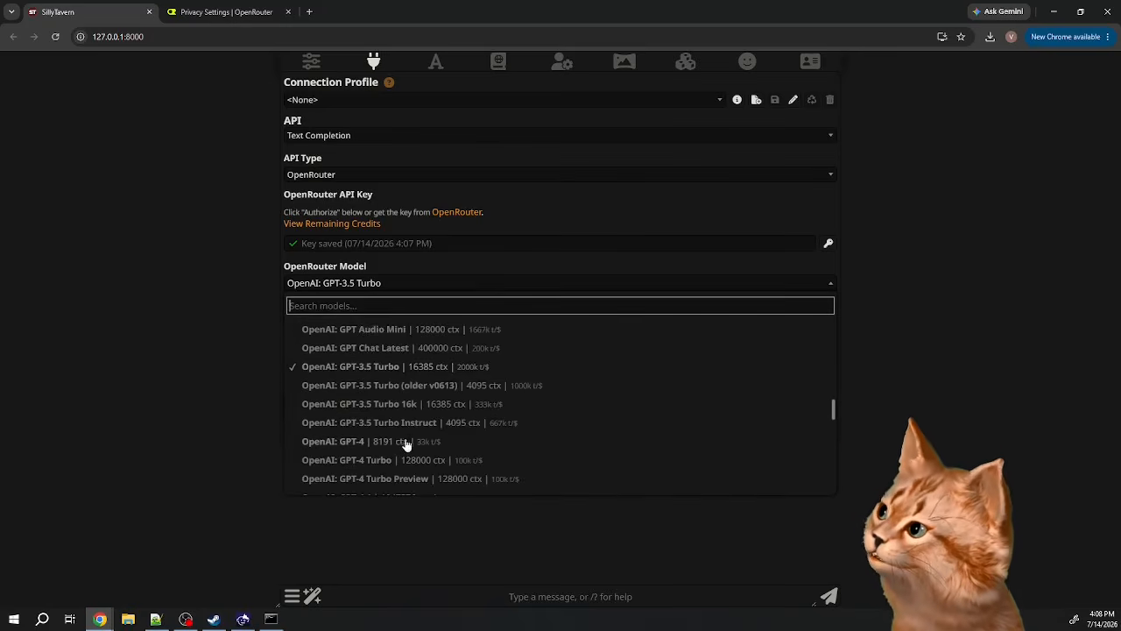
pyautogui.scroll(-3, 406, 453)
pyautogui.scroll(-3, 405, 453)
pyautogui.click(209, 447)
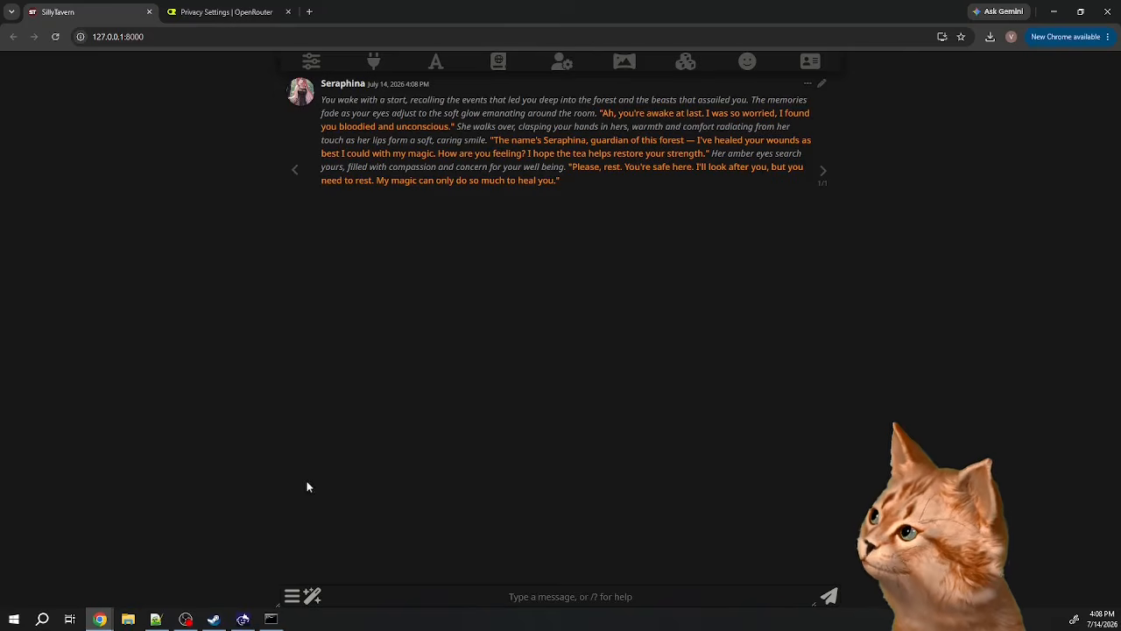
# - Send the message "Hi Seraphina!" in the chat
pyautogui.click(482, 592)
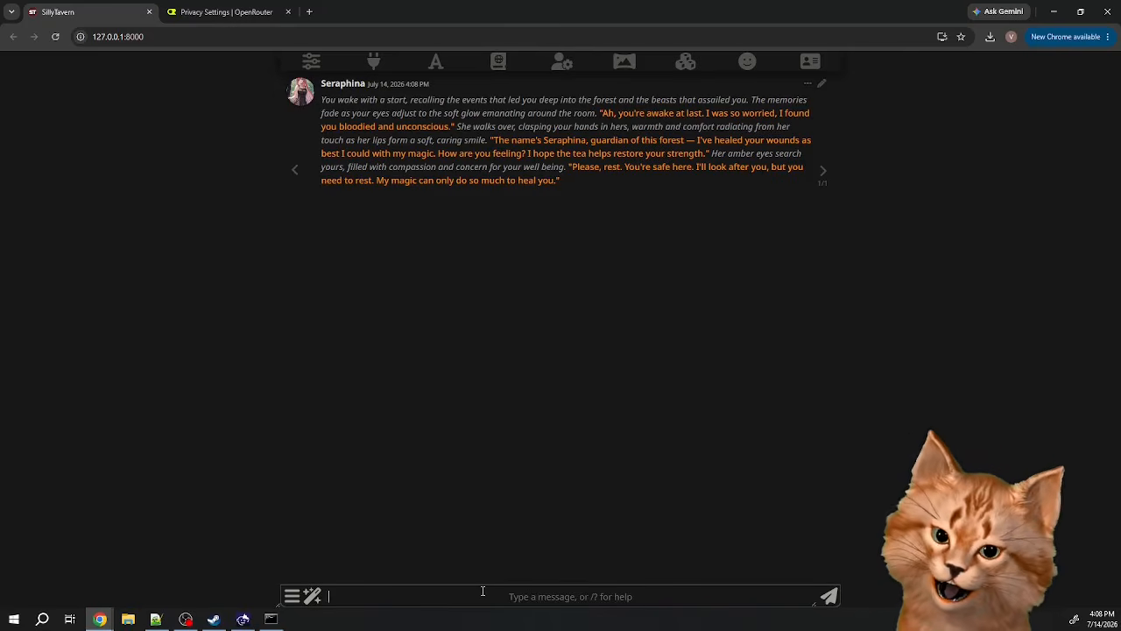
pyautogui.write('Hi Seraphina')
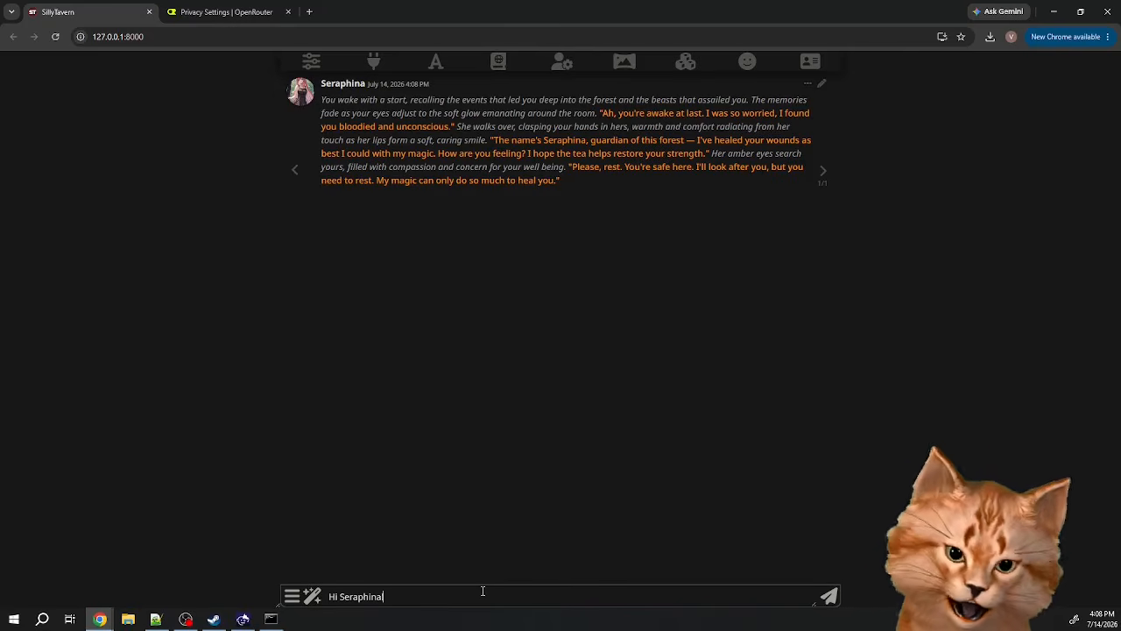
pyautogui.write('!')
pyautogui.press('Return')
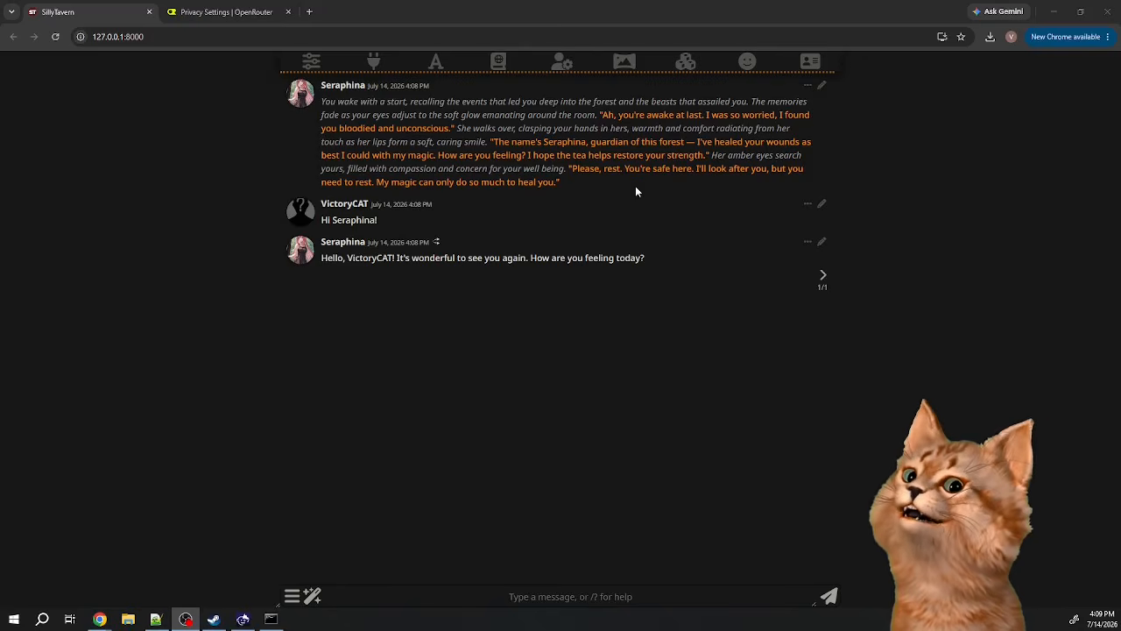
# - Start creating a new character from the character list, leaving its avatar unset
pyautogui.click(810, 63)
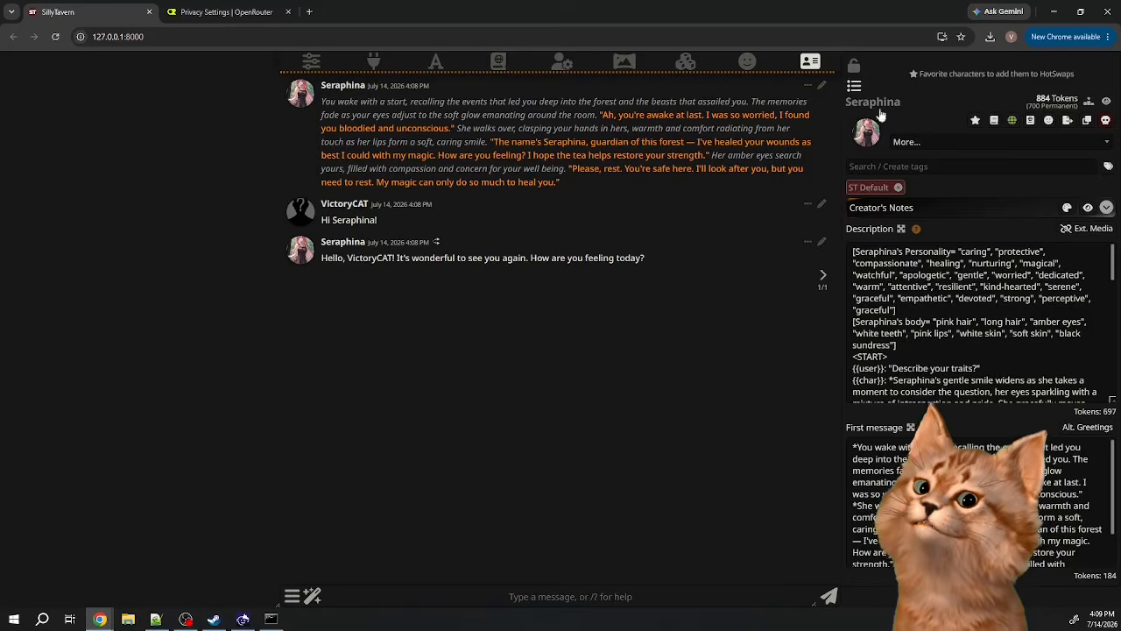
pyautogui.click(854, 86)
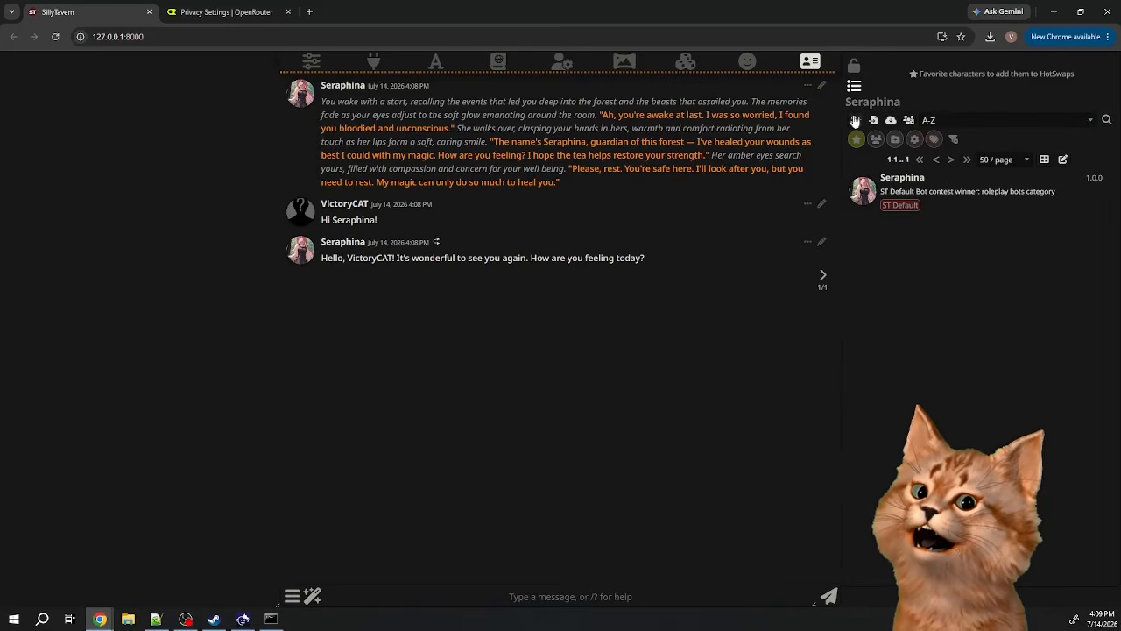
pyautogui.click(855, 121)
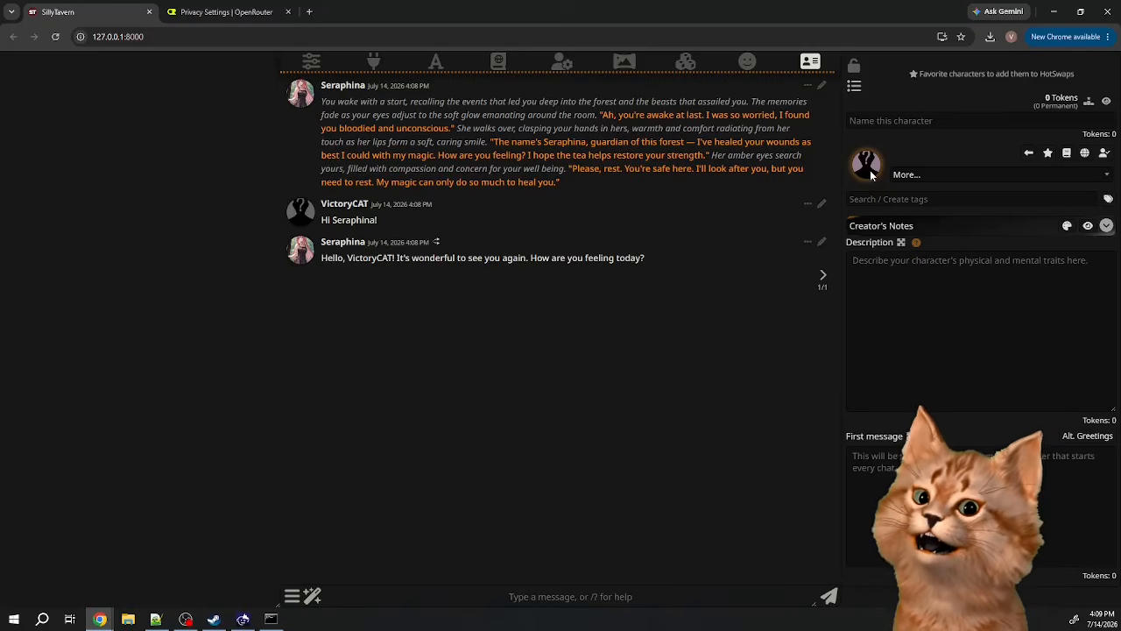
pyautogui.click(870, 170)
pyautogui.click(618, 380)
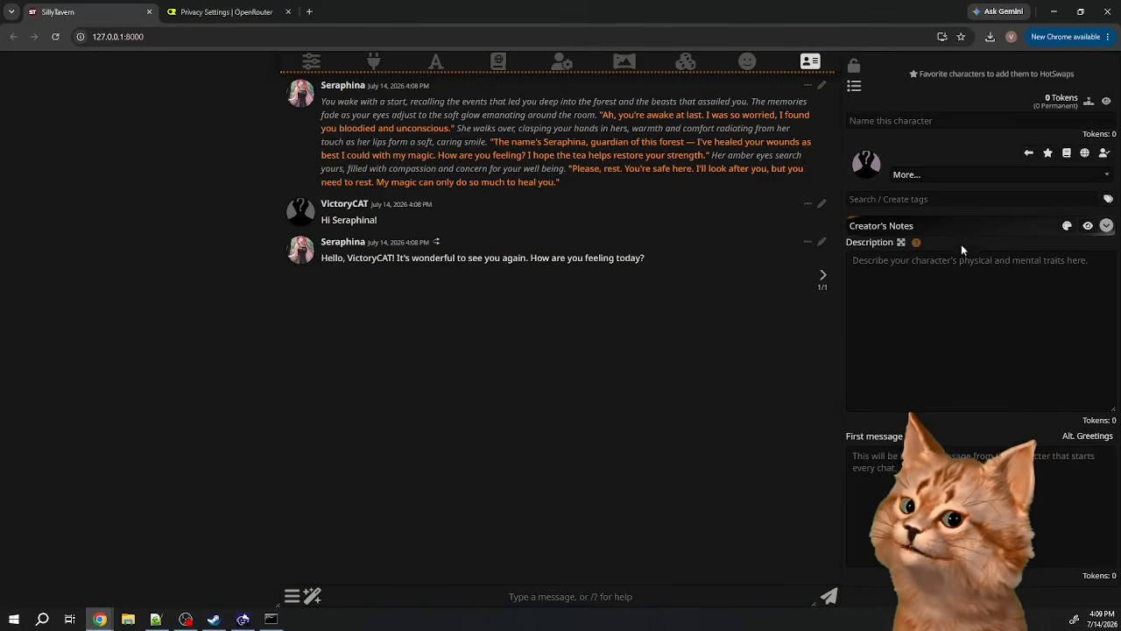
# - Name the new character Jenny and enter the description "{{char}} is a human person."
pyautogui.click(915, 265)
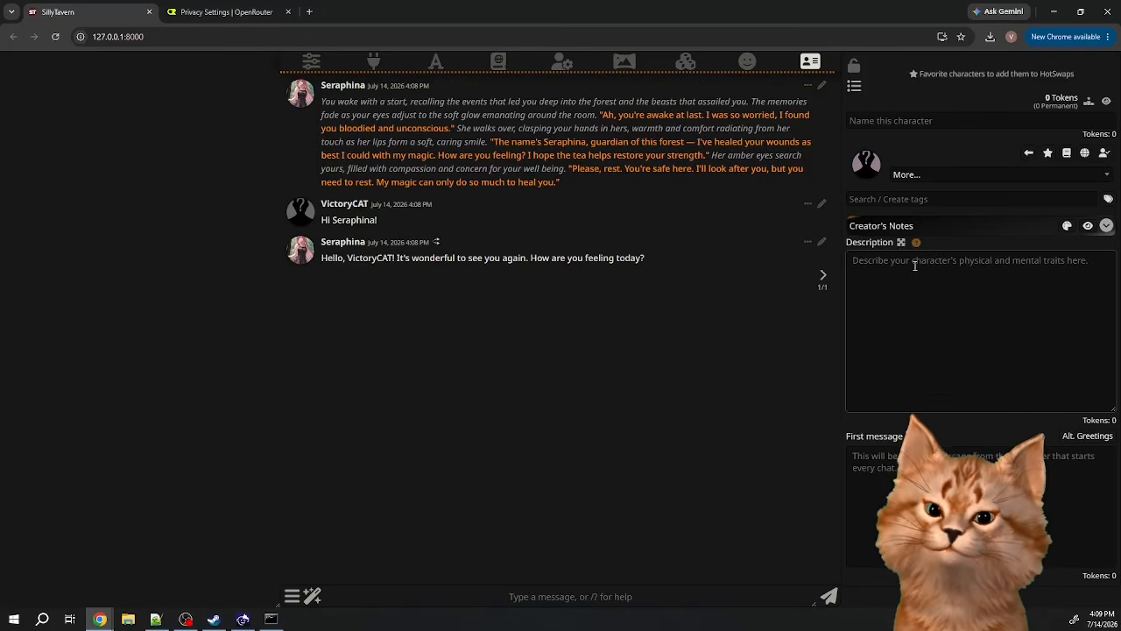
pyautogui.write('{{char')
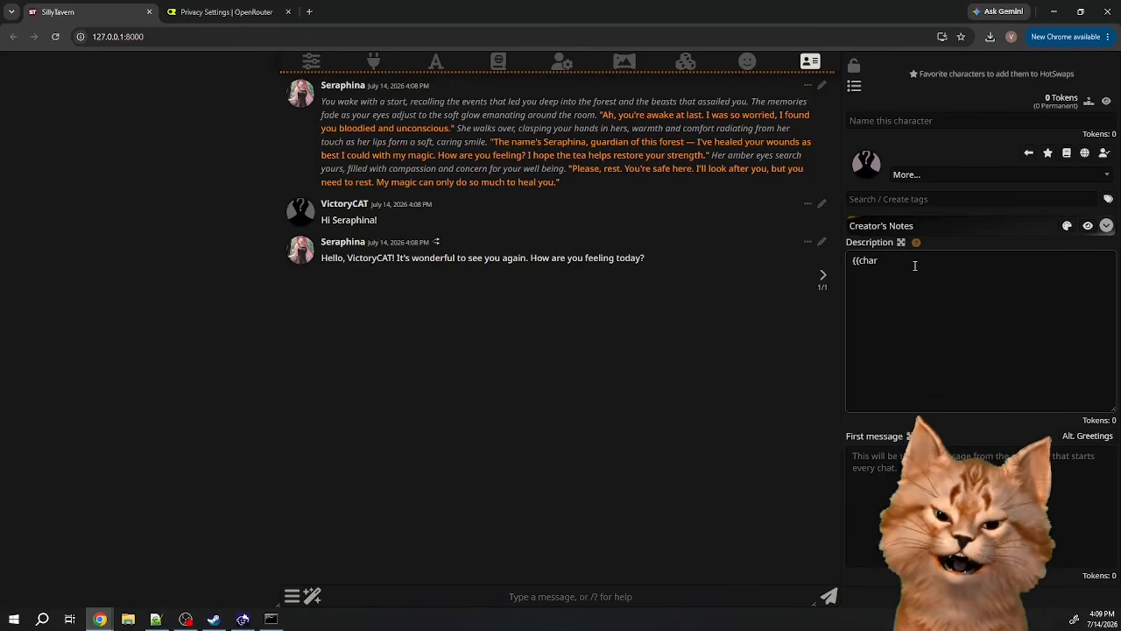
pyautogui.write('}}')
pyautogui.moveTo(913, 267); pyautogui.dragTo(845, 269)
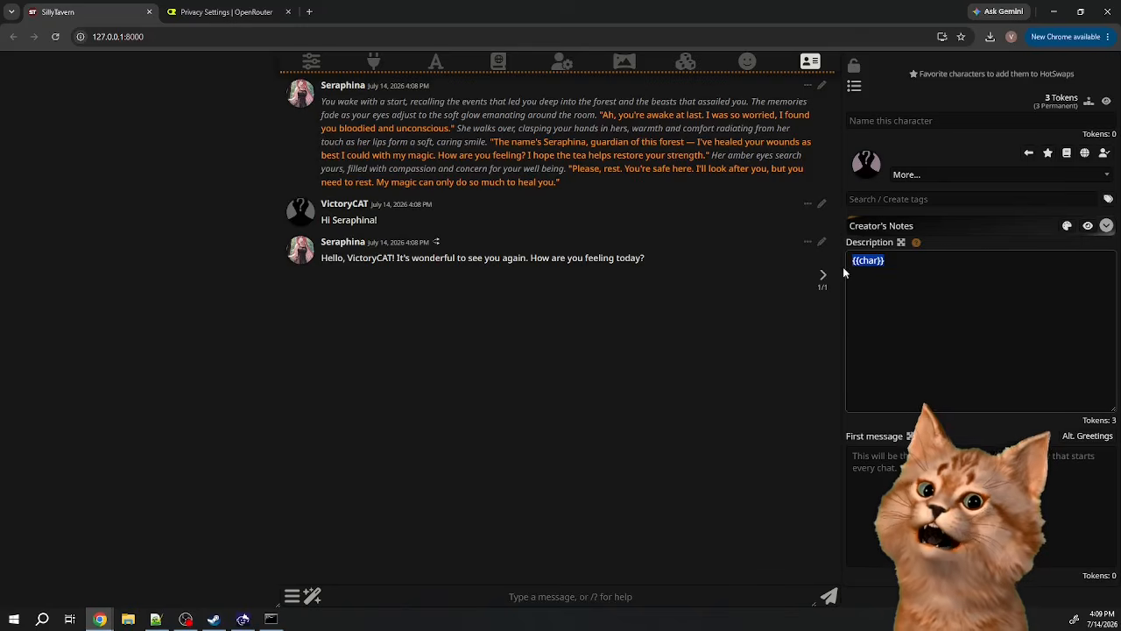
pyautogui.click(911, 120)
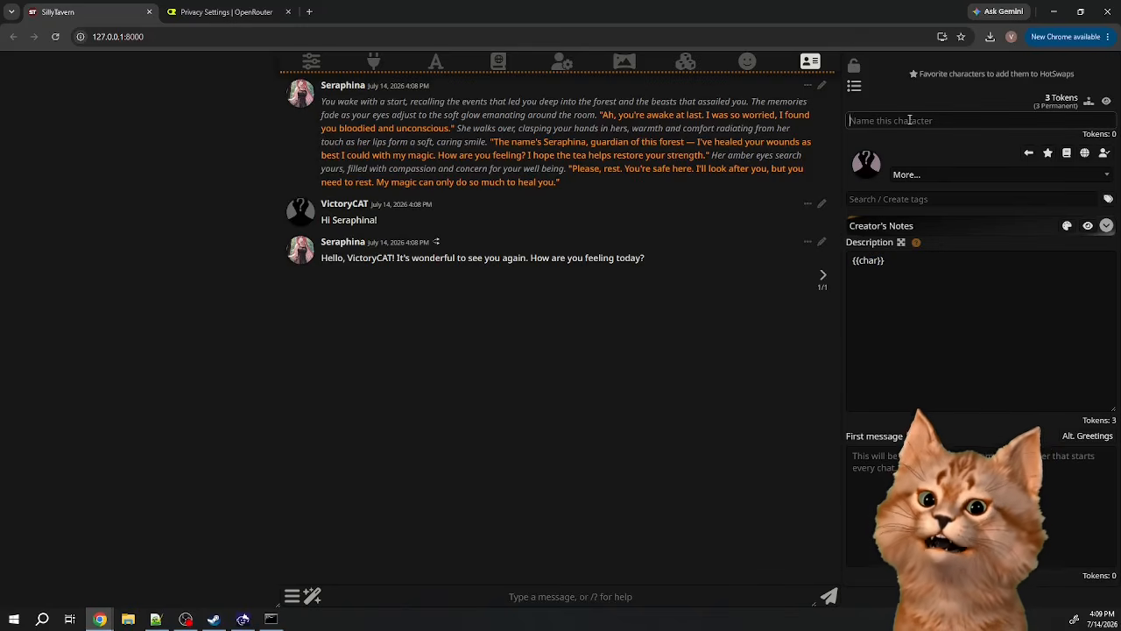
pyautogui.write('Jenny')
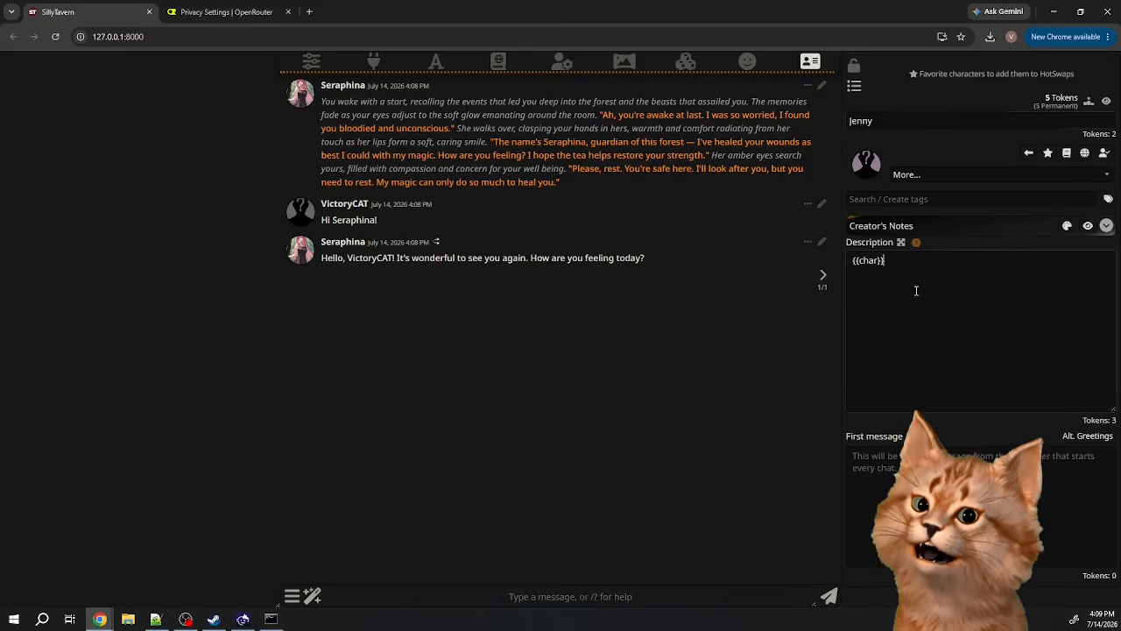
pyautogui.click(913, 287)
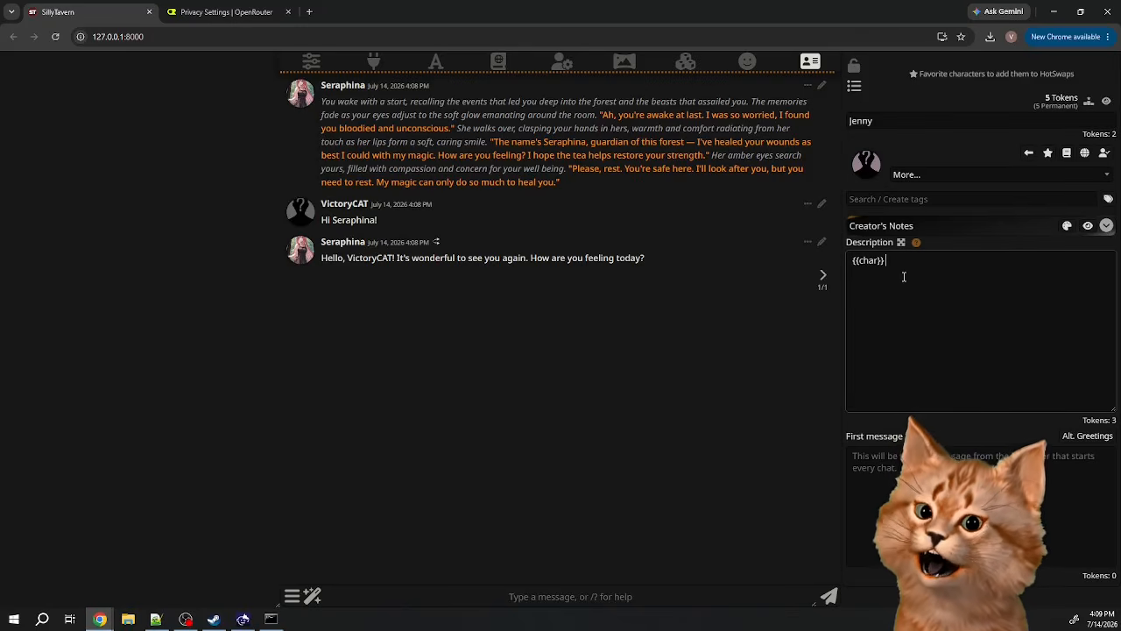
pyautogui.write('is a human perso')
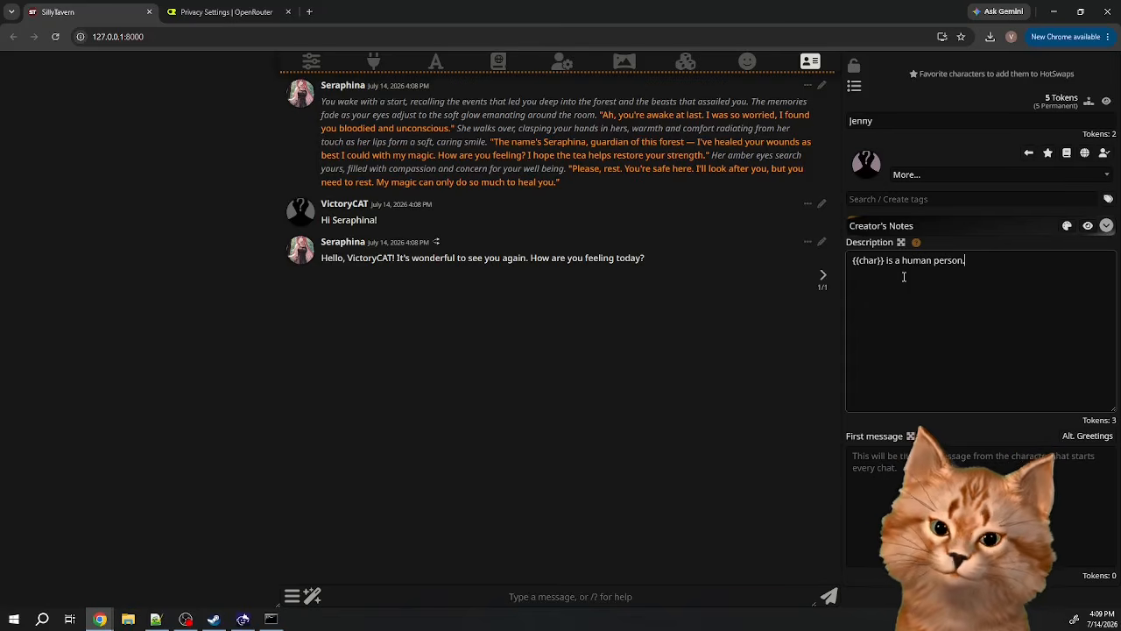
pyautogui.write('n.')
pyautogui.moveTo(885, 261); pyautogui.dragTo(848, 261)
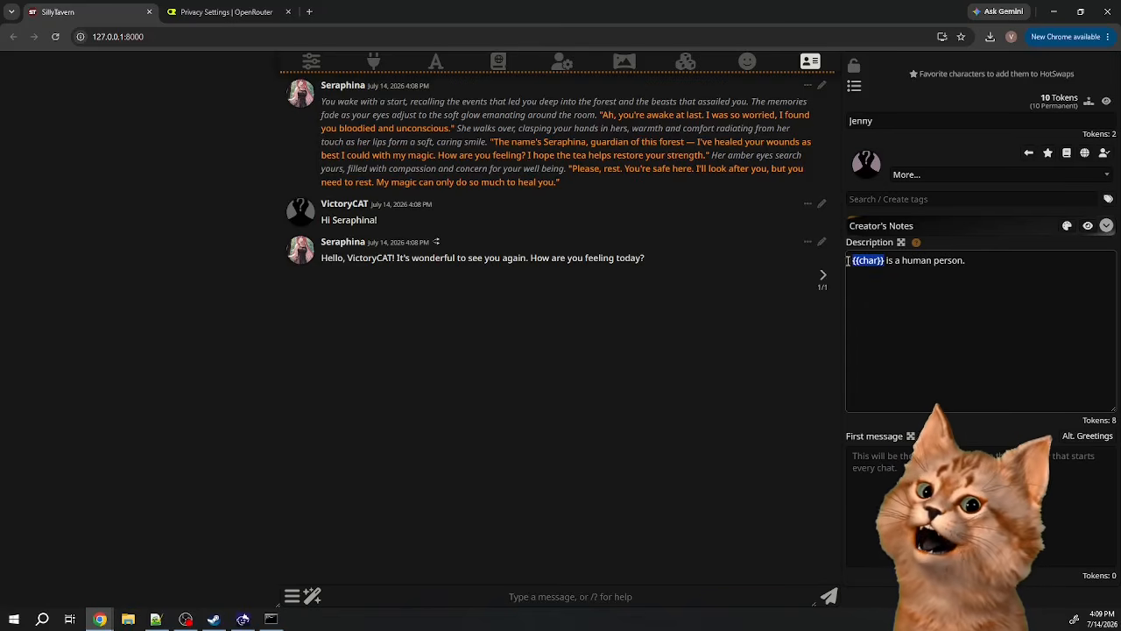
# - Append "They are friends with {{user}}." to the new character's description
pyautogui.click(1015, 267)
pyautogui.write('T')
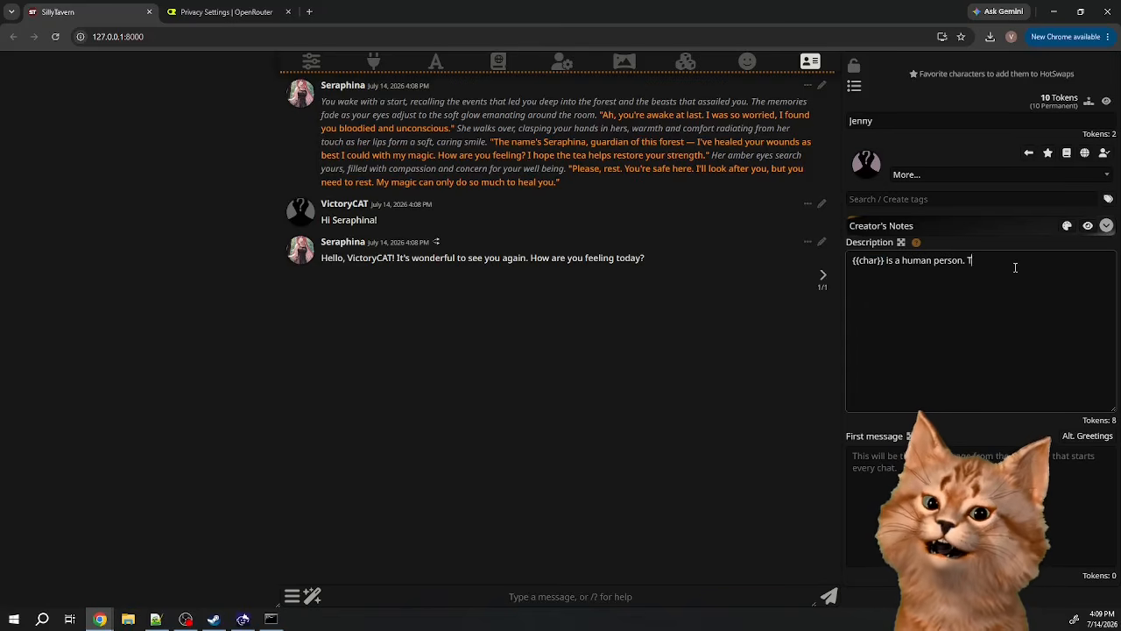
pyautogui.write('his')
pyautogui.press('BackSpace')
pyautogui.write('ey are ')
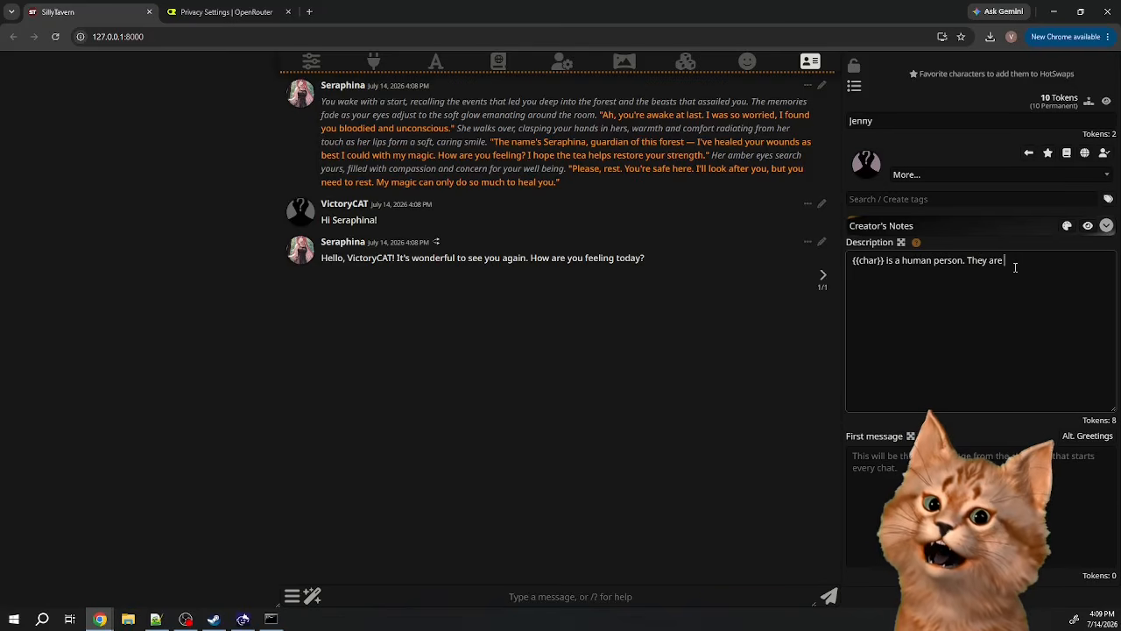
pyautogui.write('friends with {{')
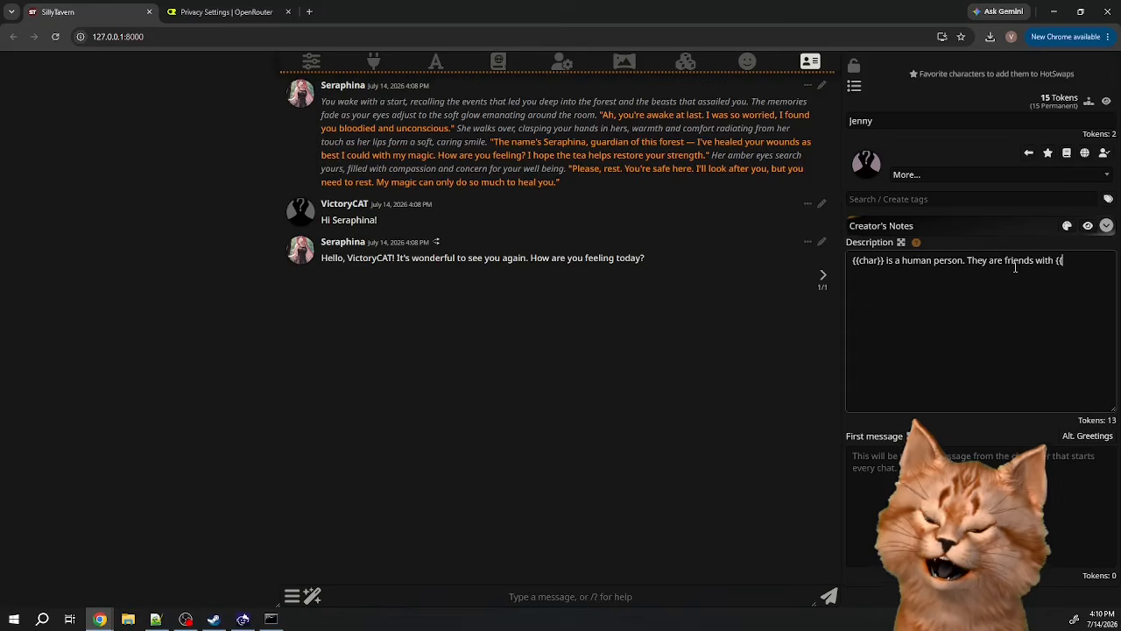
pyautogui.write('user')
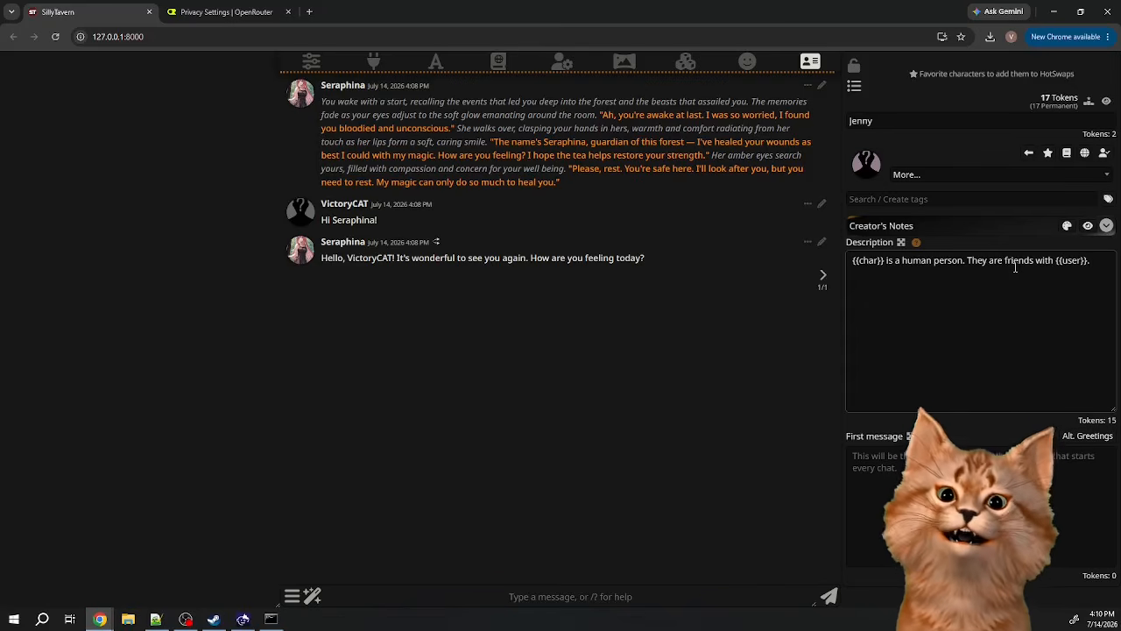
pyautogui.write('}}.')
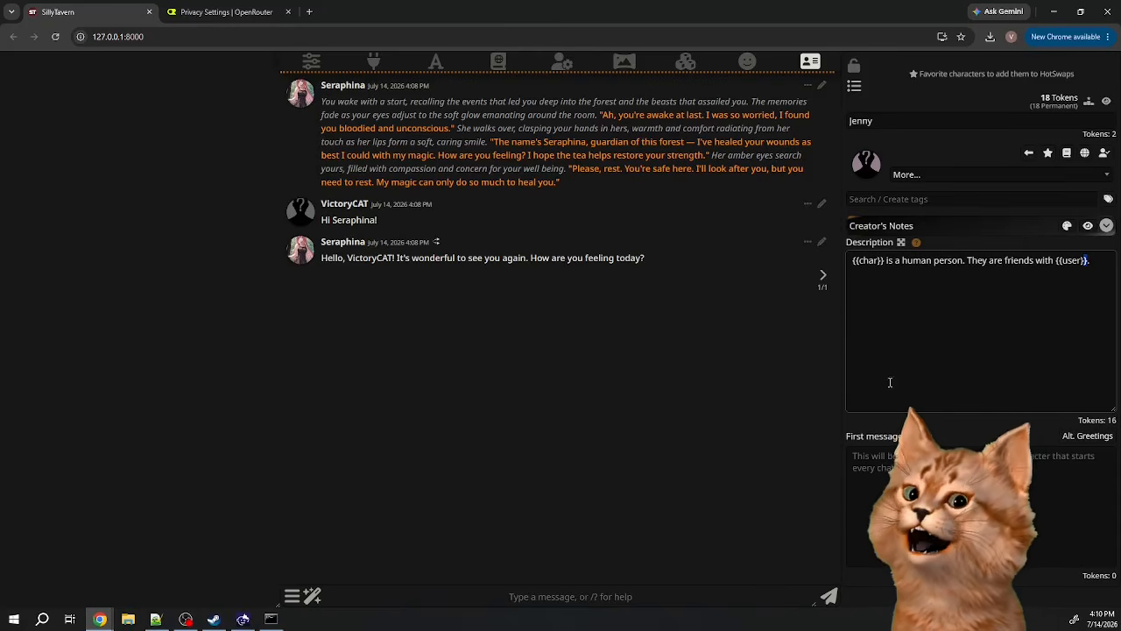
# - Set the current persona's description to "{{user}} makes videos!!!!"
pyautogui.click(747, 60)
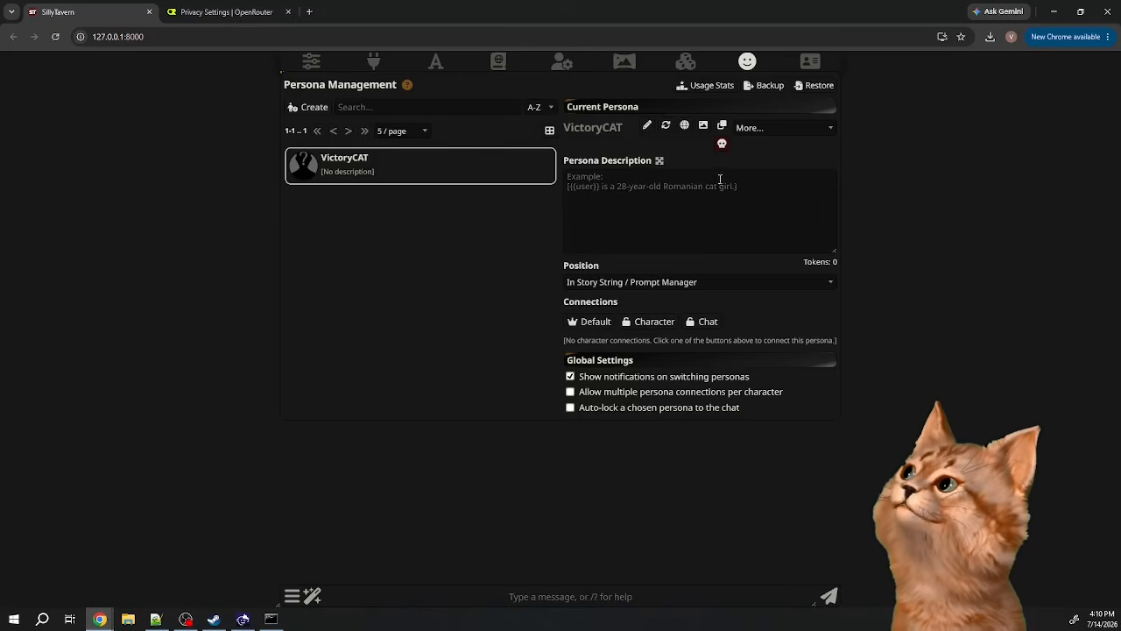
pyautogui.click(699, 198)
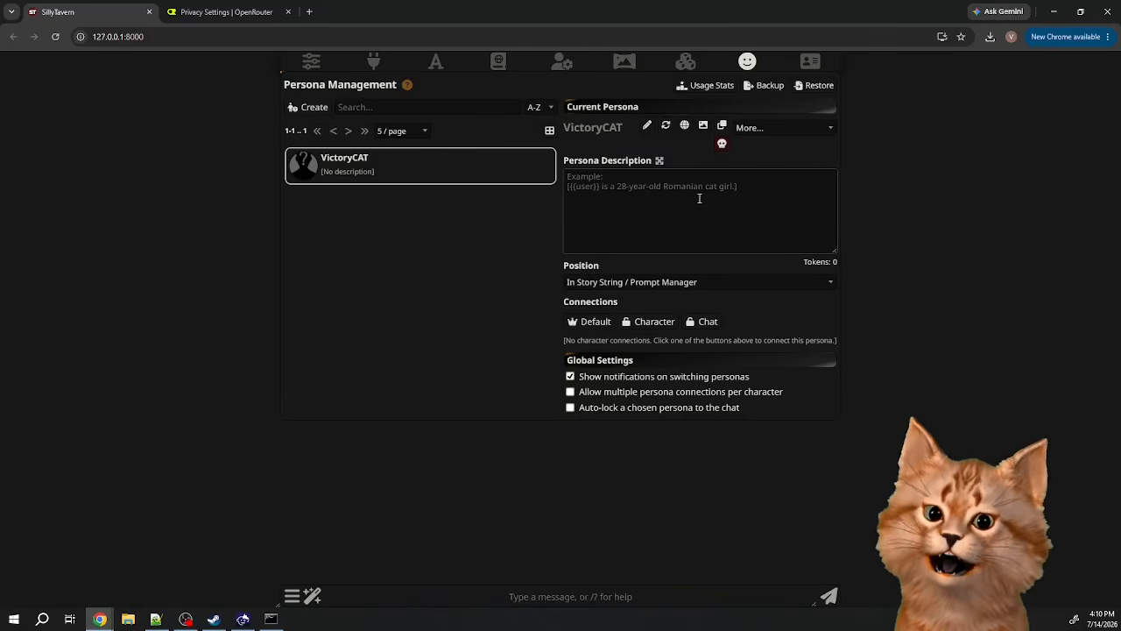
pyautogui.write('{{user')
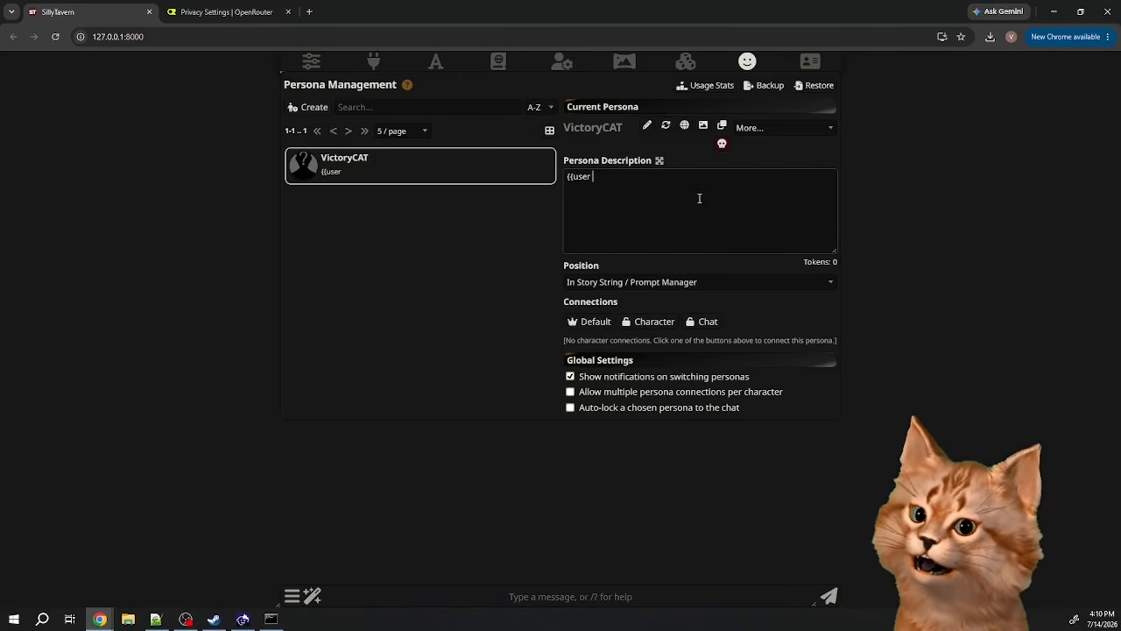
pyautogui.write('}} makes vid')
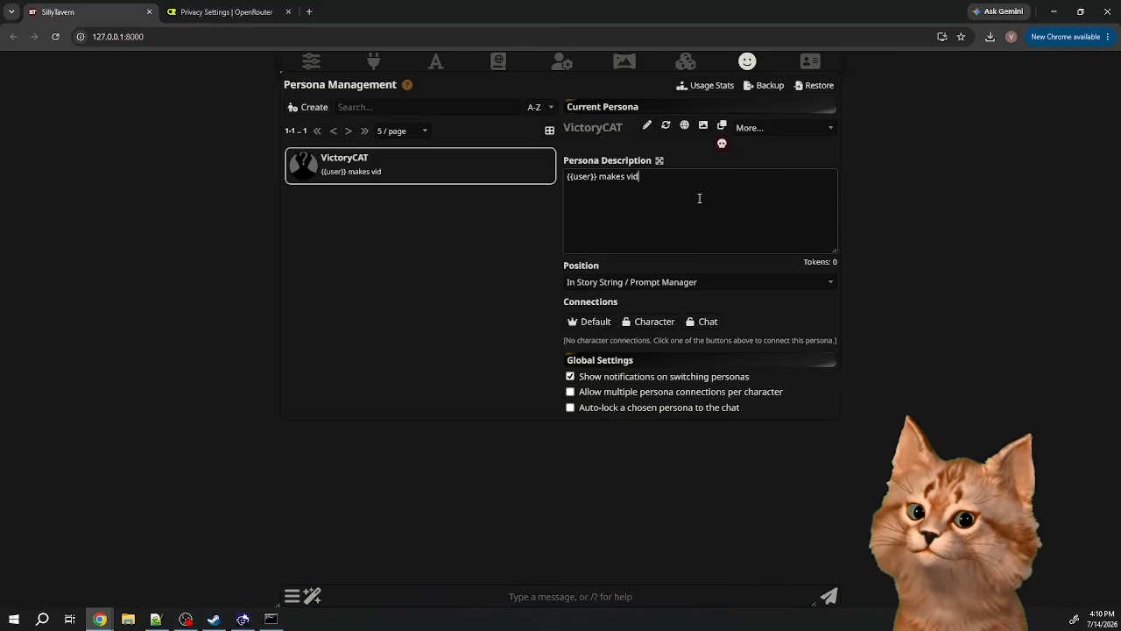
pyautogui.write('eos!!!!')
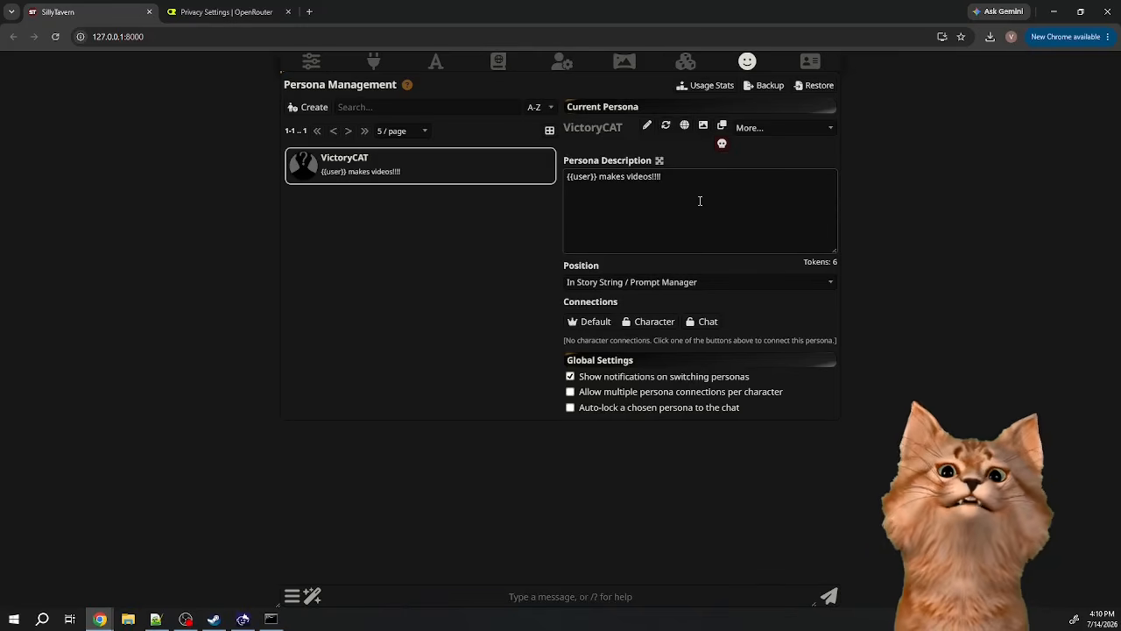
pyautogui.moveTo(700, 200); pyautogui.dragTo(573, 181)
pyautogui.click(506, 288)
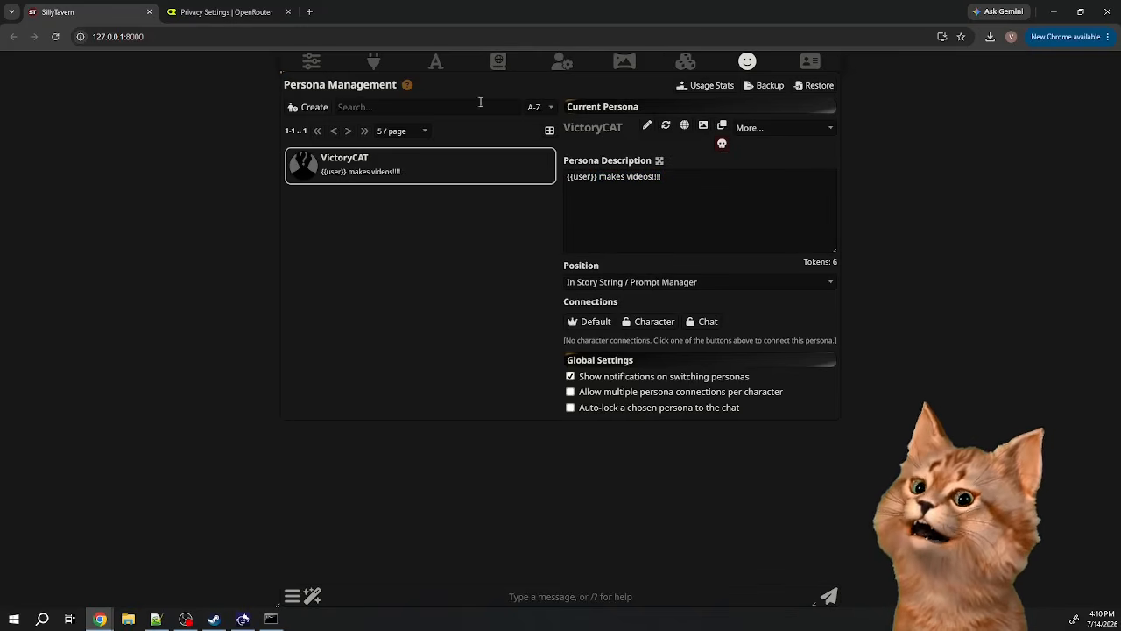
# - View the extensions overview, and apply the winter lake house landscape as the global background
pyautogui.click(694, 70)
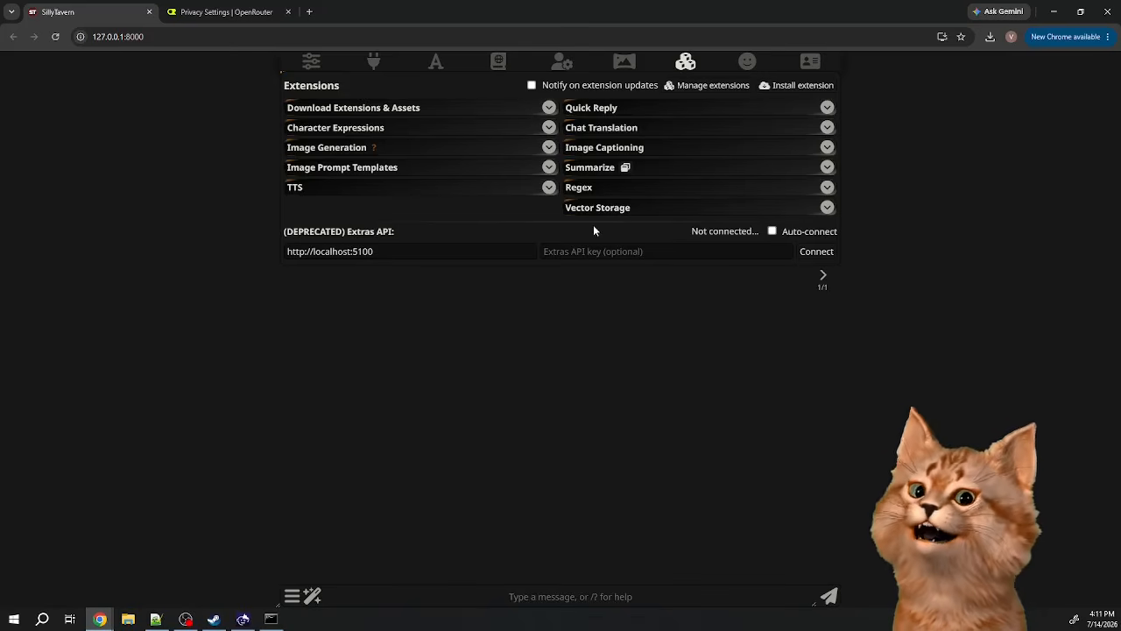
pyautogui.click(625, 60)
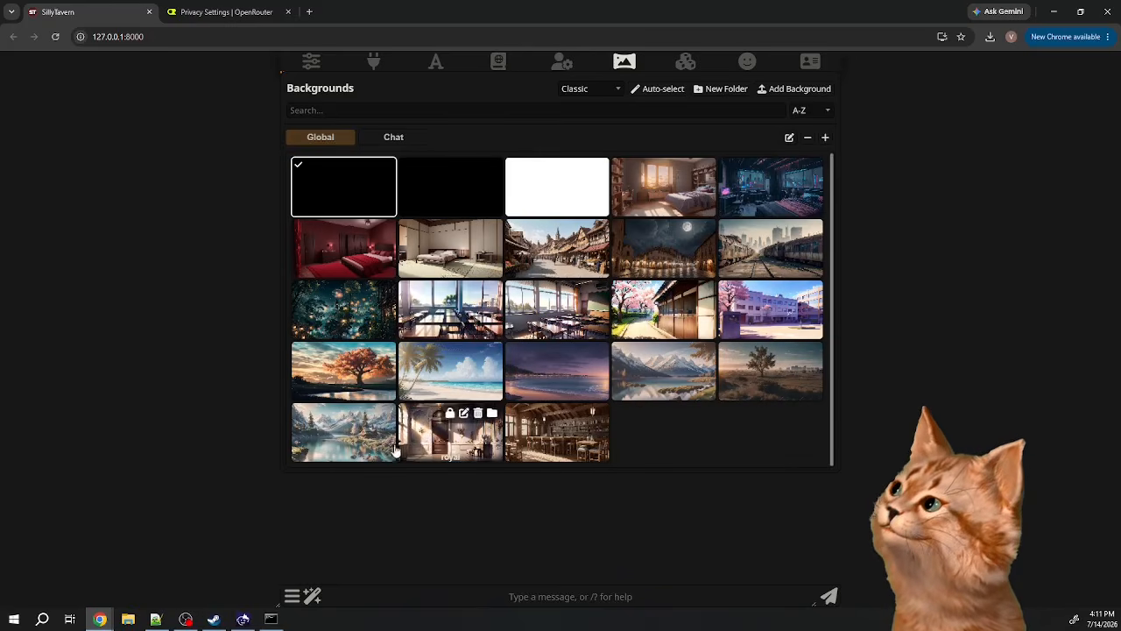
pyautogui.click(366, 447)
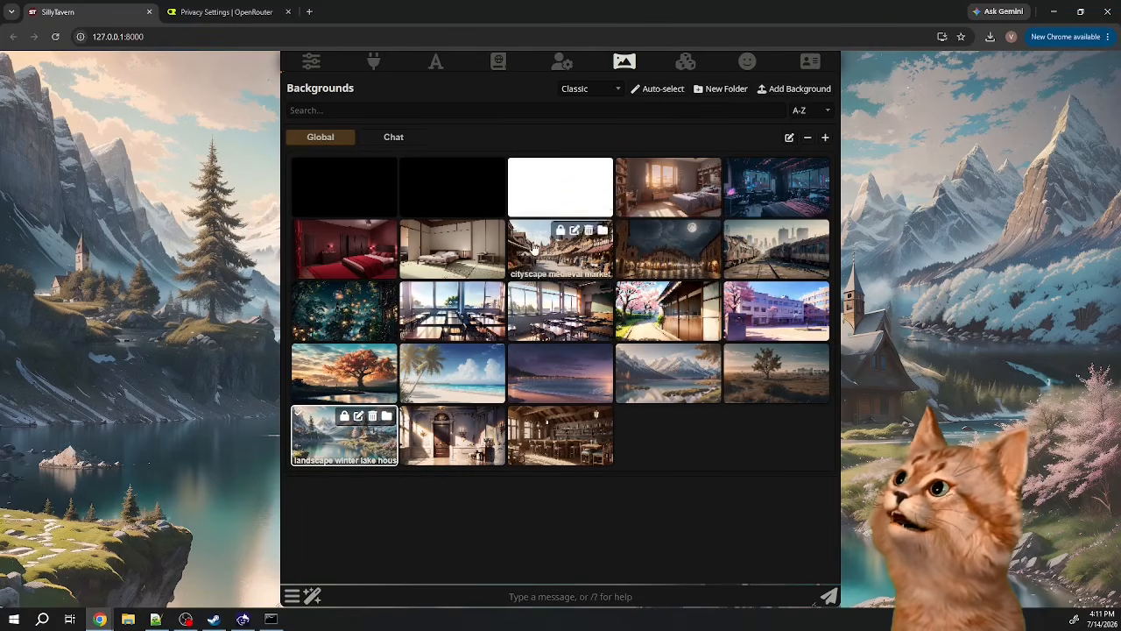
# - Try the Cappuccino UI theme in the user settings and switch back to Dark Lite
pyautogui.click(564, 62)
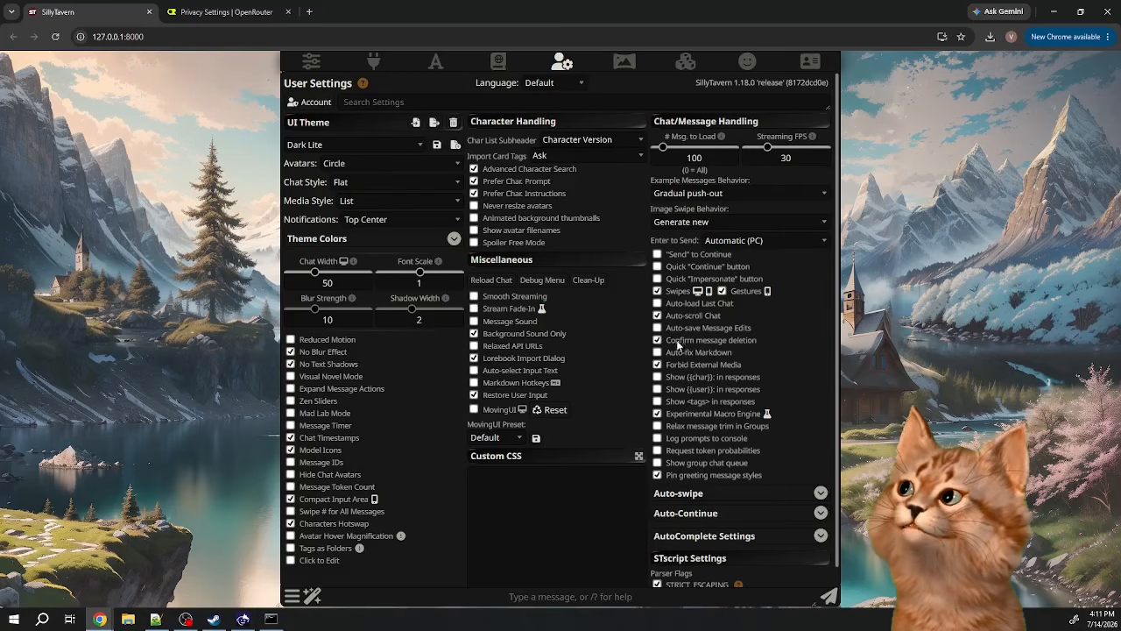
pyautogui.click(350, 146)
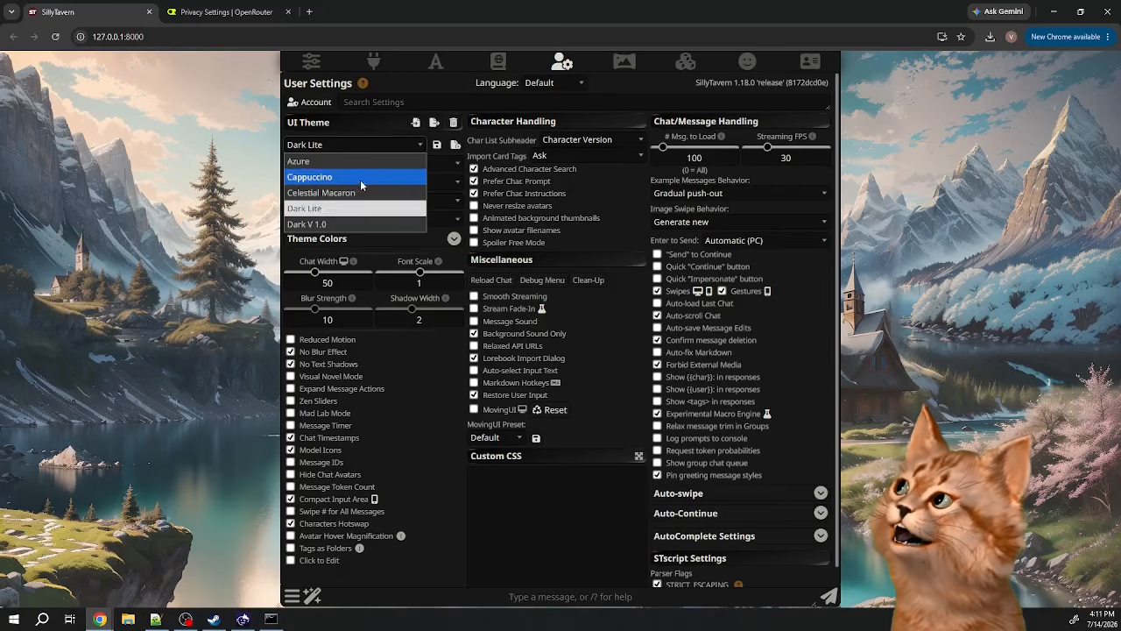
pyautogui.click(360, 179)
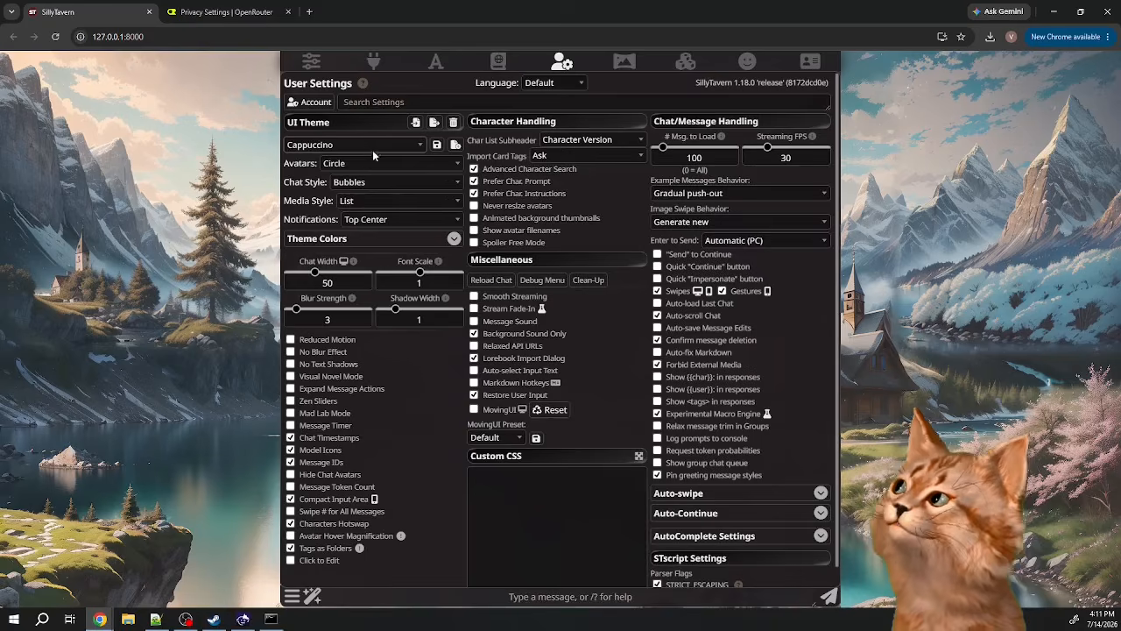
pyautogui.click(370, 146)
pyautogui.click(364, 200)
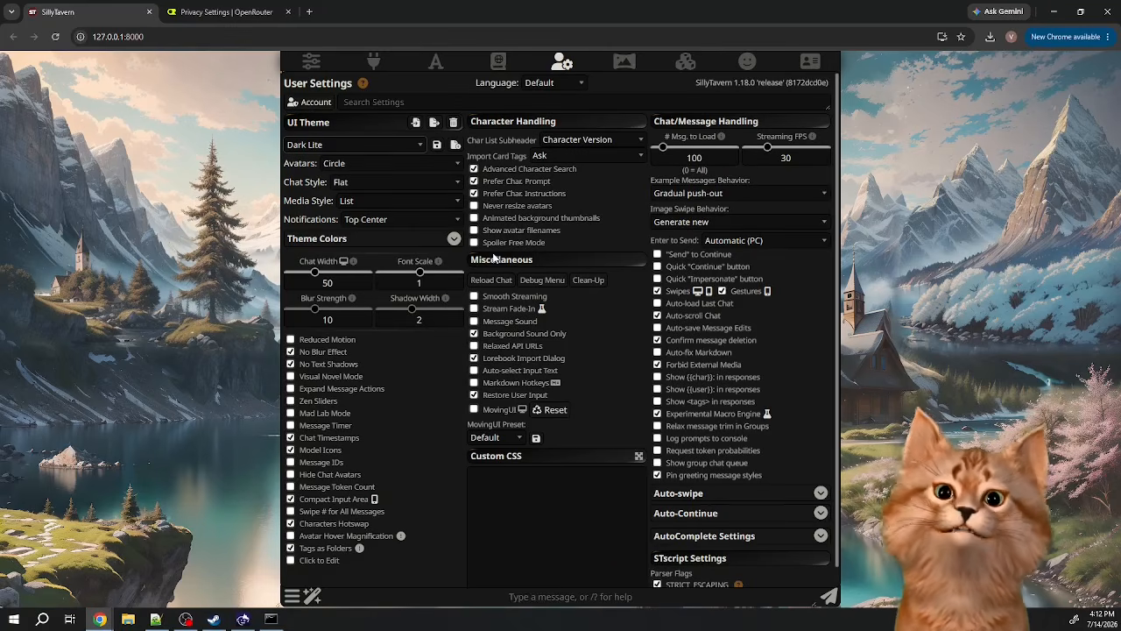
# - Open the Eldoria lorebook for editing and expand its eldoria entry
pyautogui.click(499, 61)
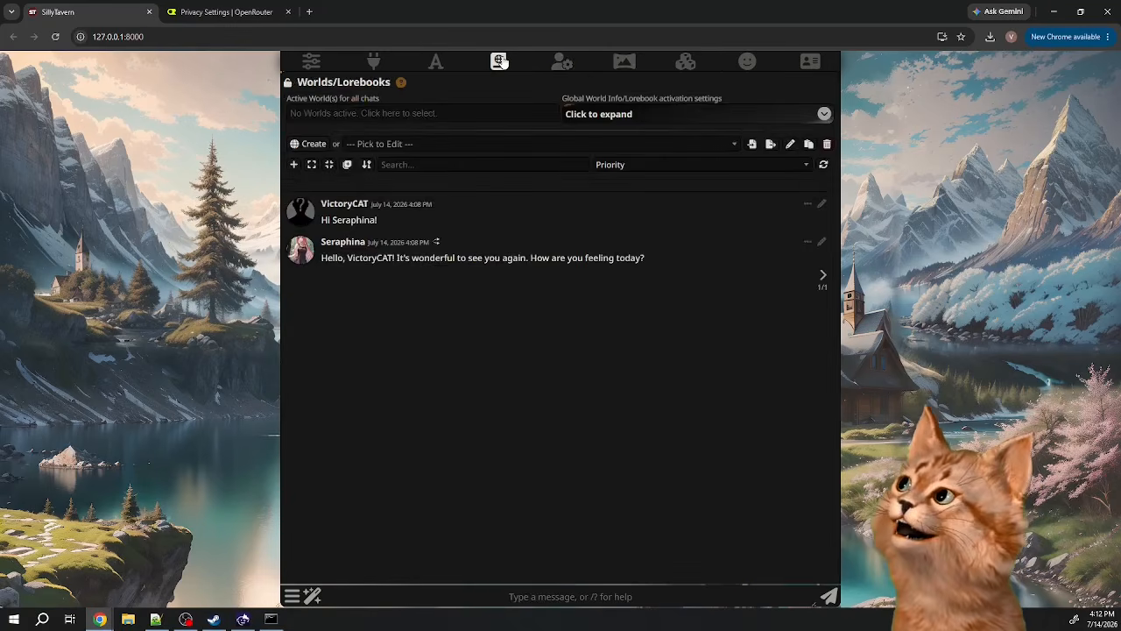
pyautogui.click(394, 145)
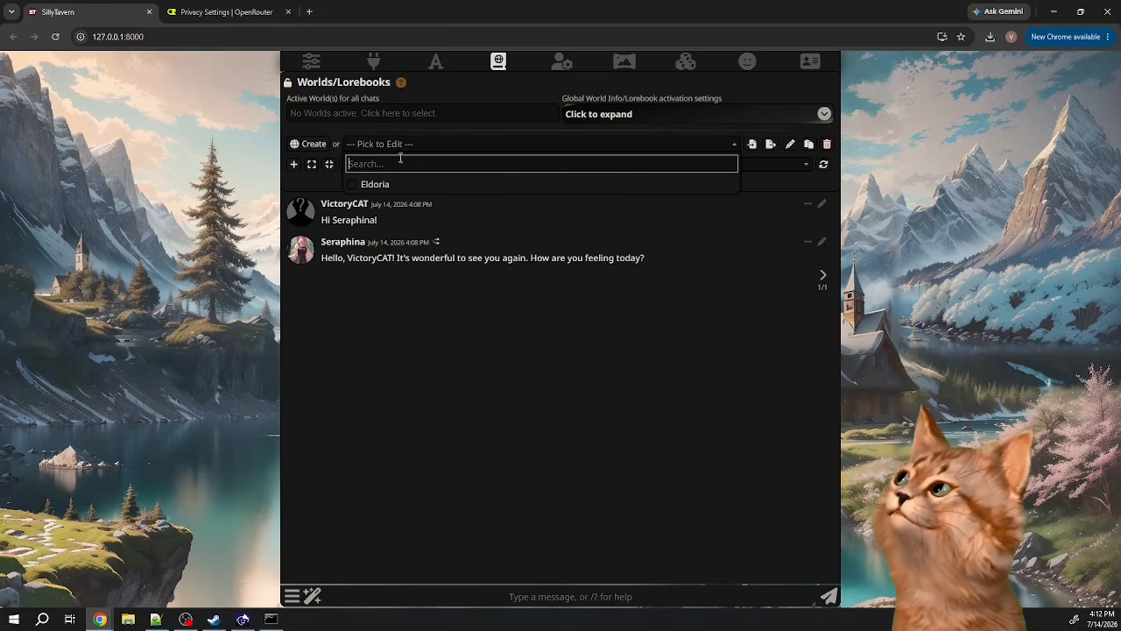
pyautogui.click(405, 185)
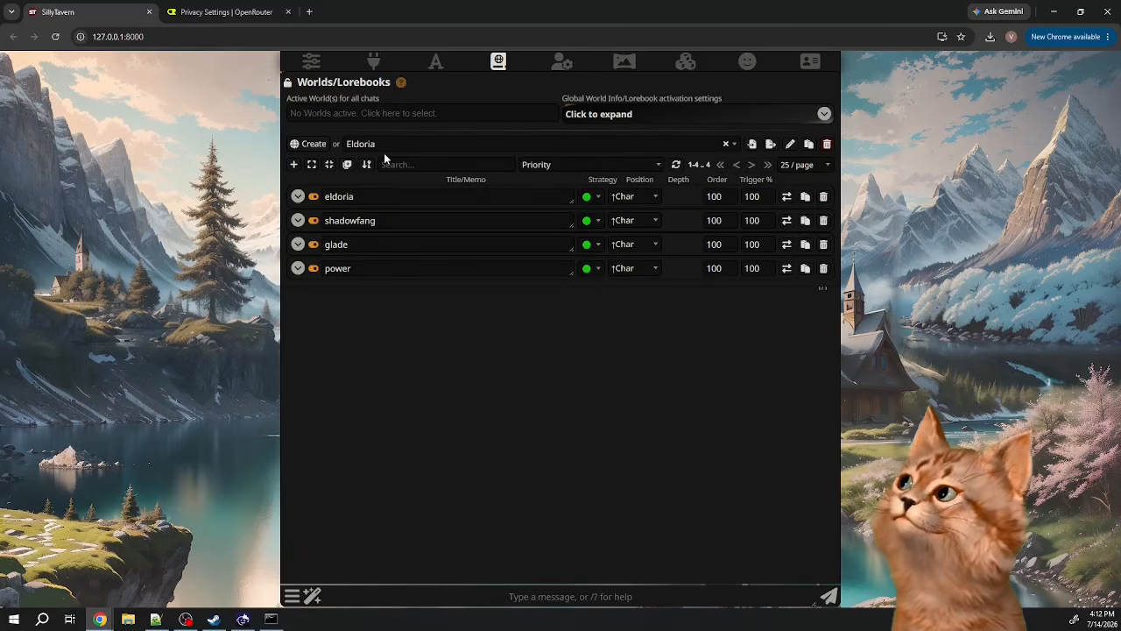
pyautogui.click(296, 197)
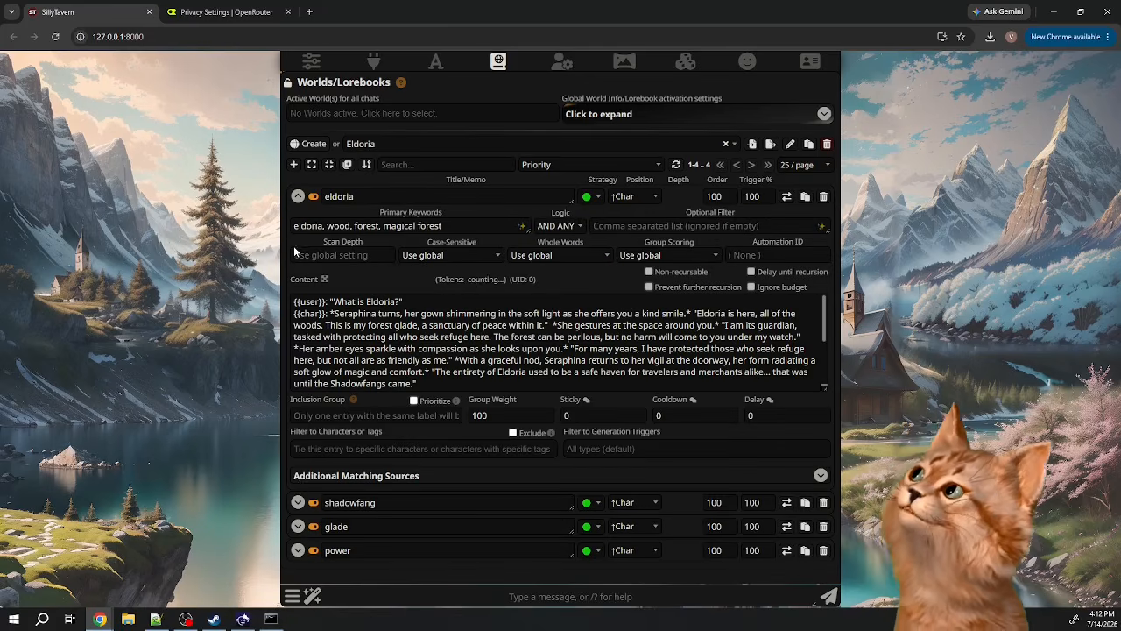
# - Expand the shadowfang lorebook entry and examine its primary keywords and content alongside the eldoria entry
pyautogui.click(297, 502)
pyautogui.scroll(-2, 403, 436)
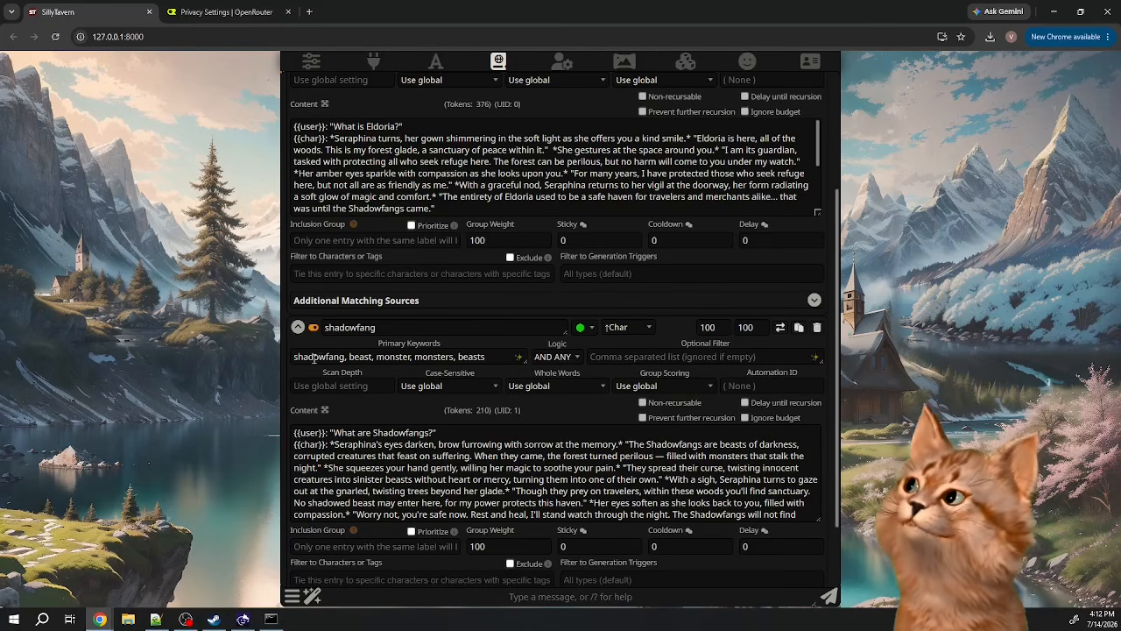
pyautogui.moveTo(314, 357); pyautogui.dragTo(484, 362)
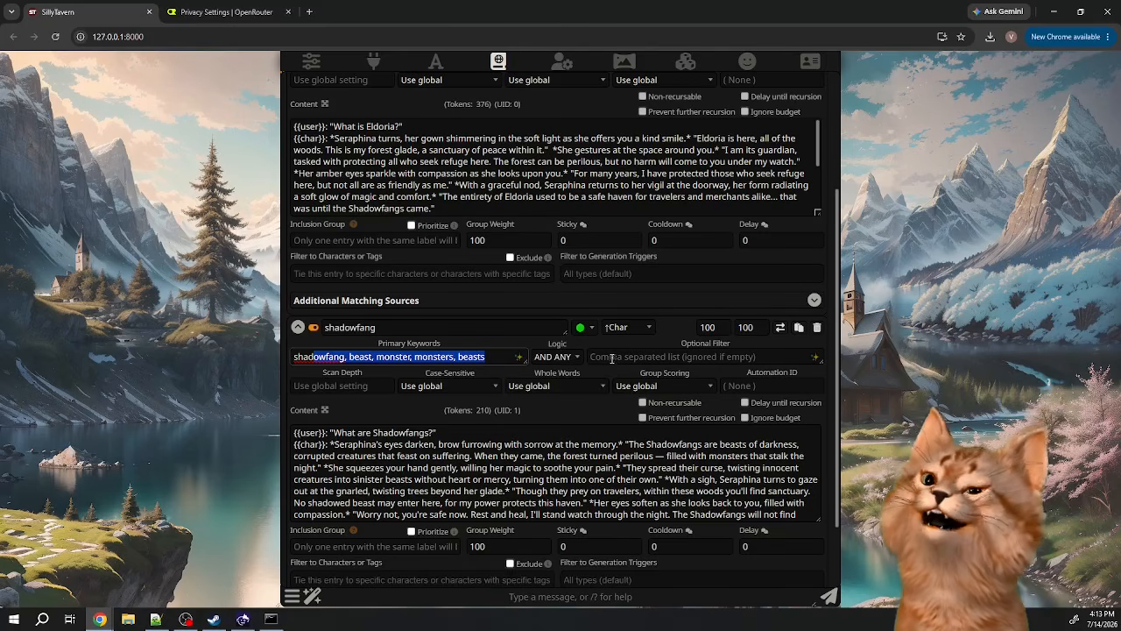
pyautogui.click(574, 196)
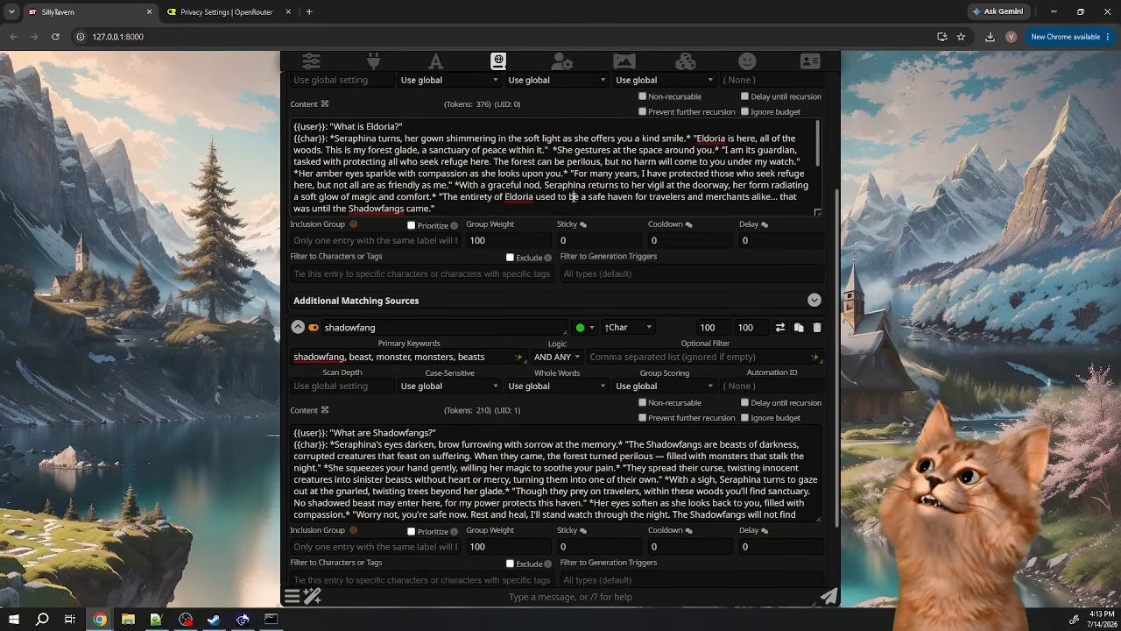
pyautogui.scroll(1, 561, 265)
pyautogui.scroll(2, 561, 266)
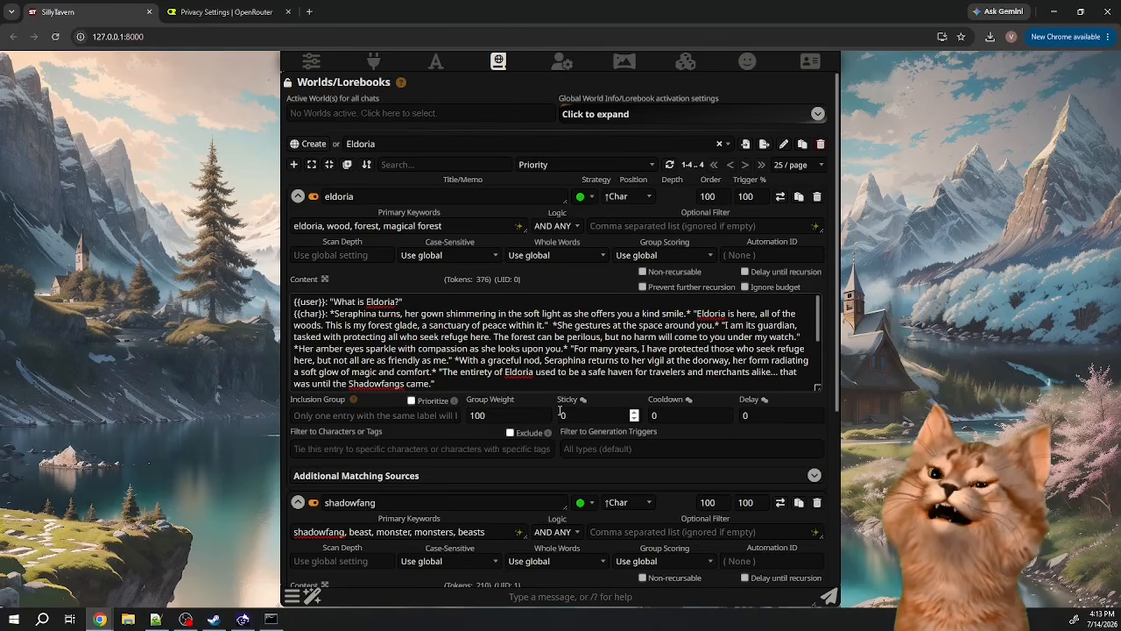
# - Examine the advanced formatting settings, especially the wording of the Neutral - Chat system prompt
pyautogui.click(435, 66)
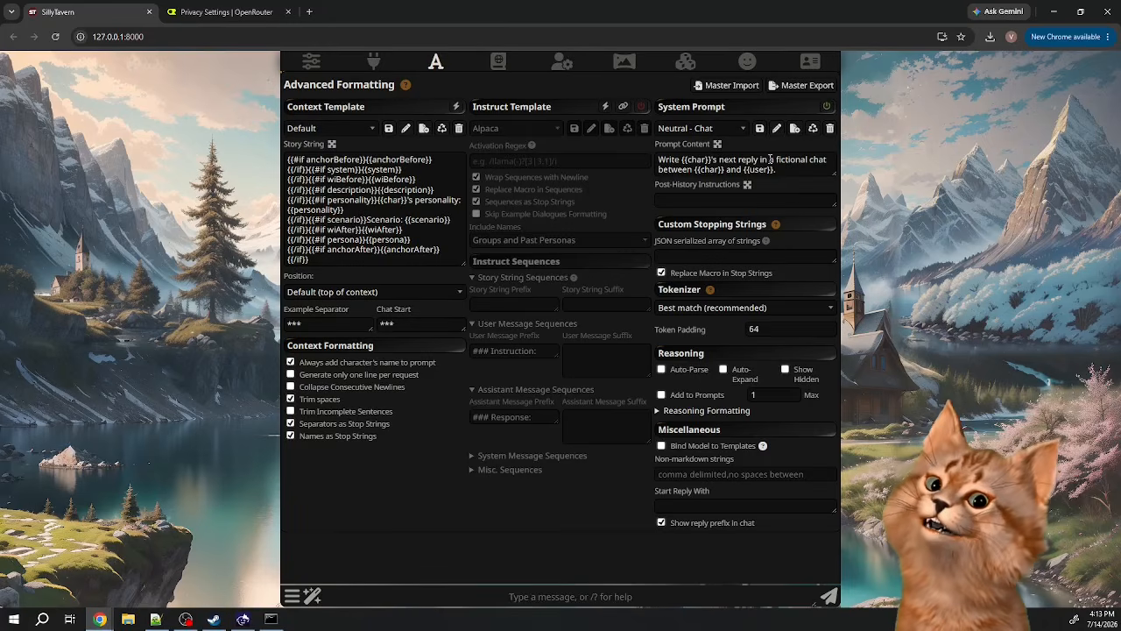
pyautogui.moveTo(770, 160); pyautogui.dragTo(823, 161)
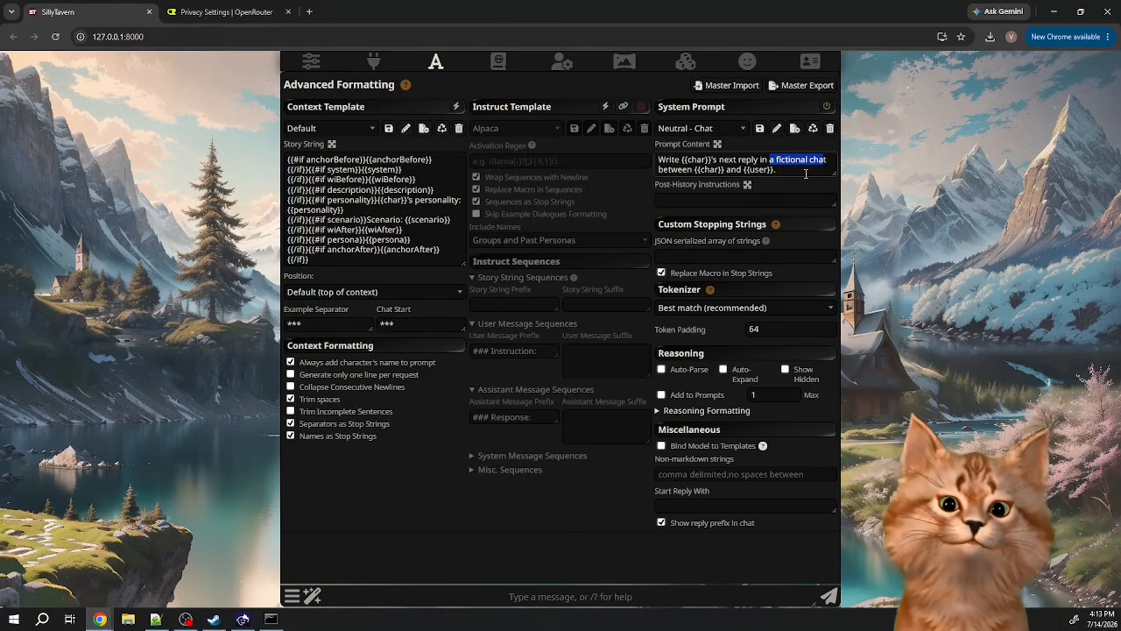
pyautogui.click(797, 160)
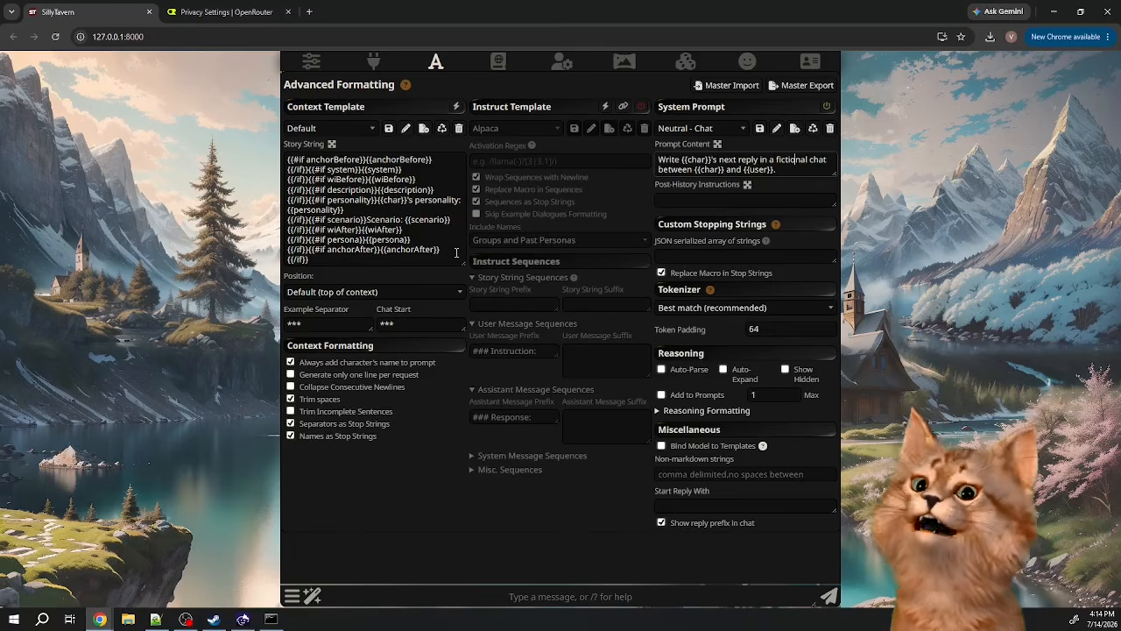
# - Review the API connection settings and the text completion sampler settings, including the temperature
pyautogui.click(374, 63)
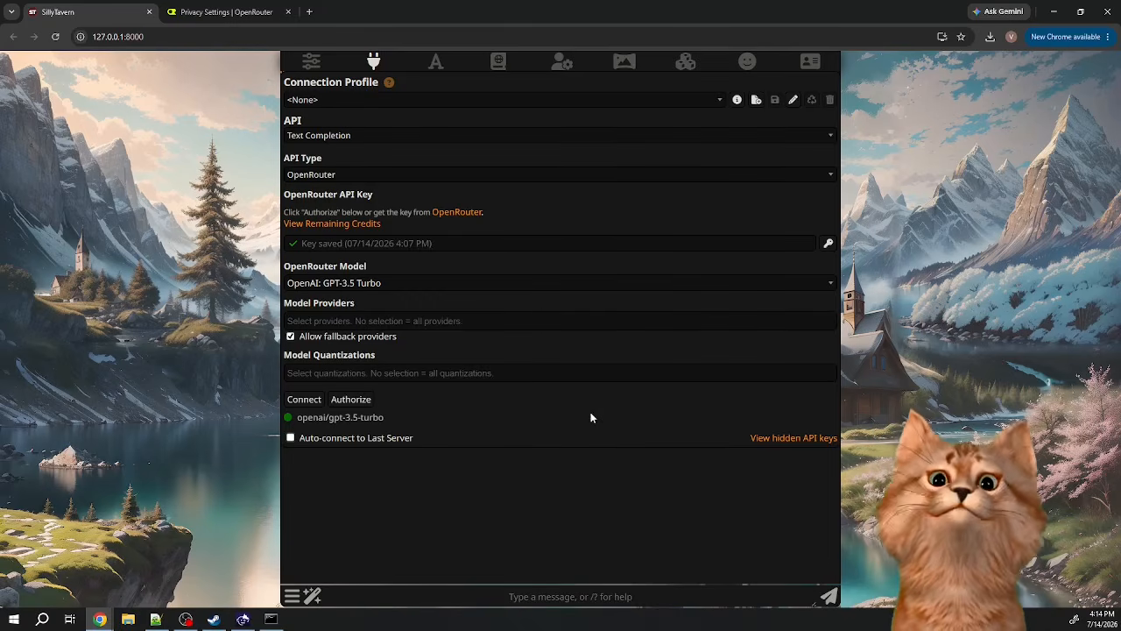
pyautogui.click(312, 61)
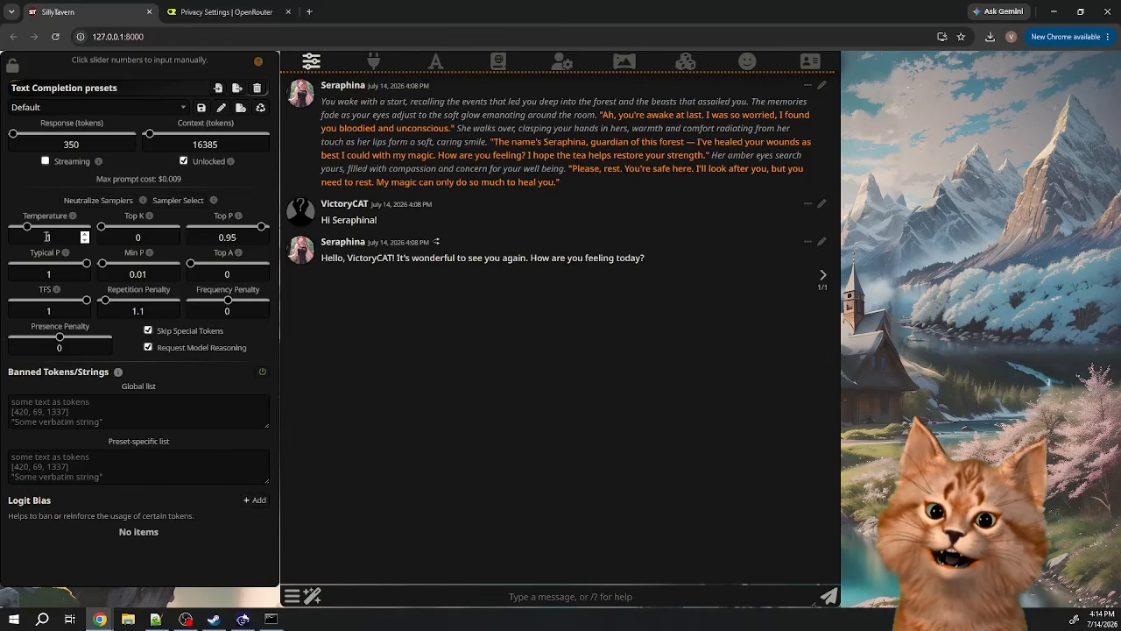
pyautogui.moveTo(64, 253)
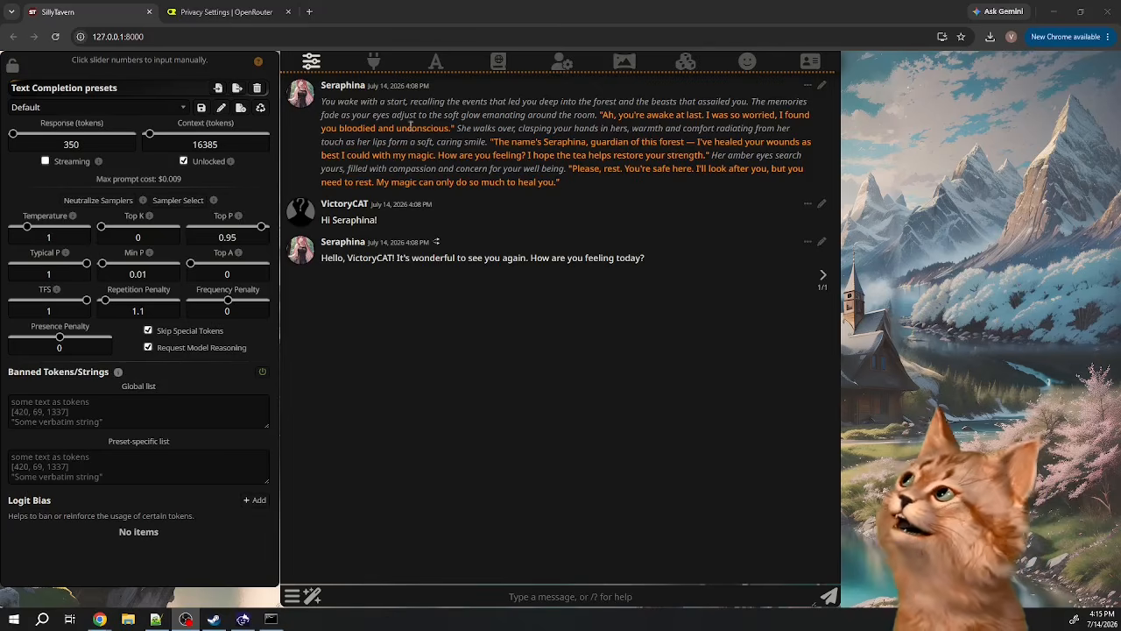
# - Browse the OpenRouter model list around the OpenAI GPT entries to compare context sizes, and close it without choosing another model
pyautogui.click(373, 61)
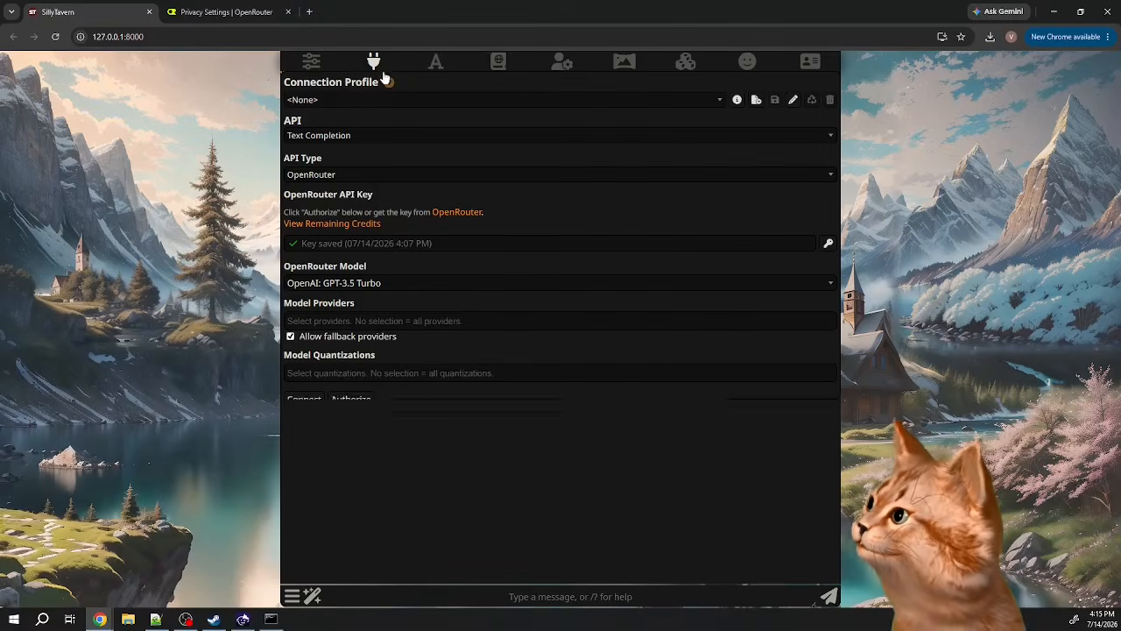
pyautogui.click(458, 283)
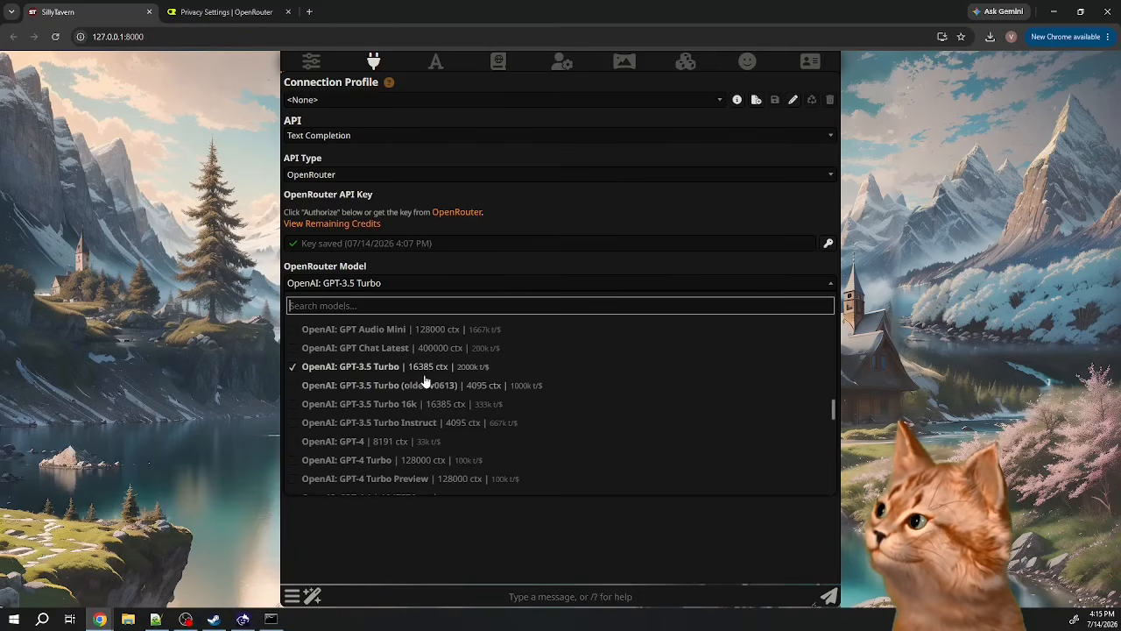
pyautogui.scroll(-2, 427, 394)
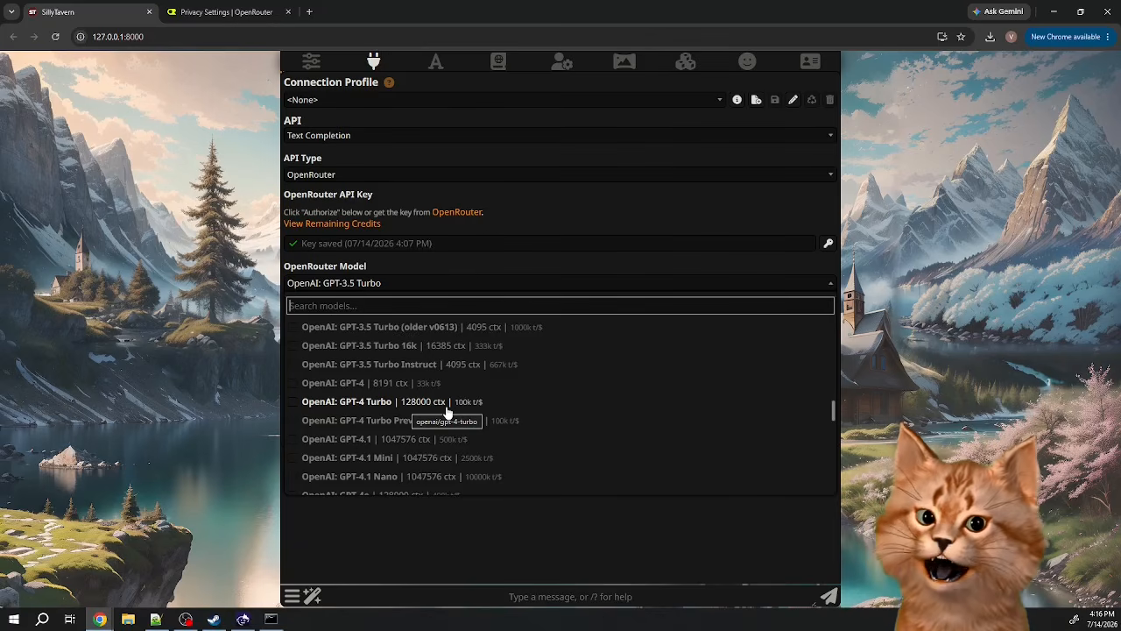
pyautogui.scroll(-2, 438, 412)
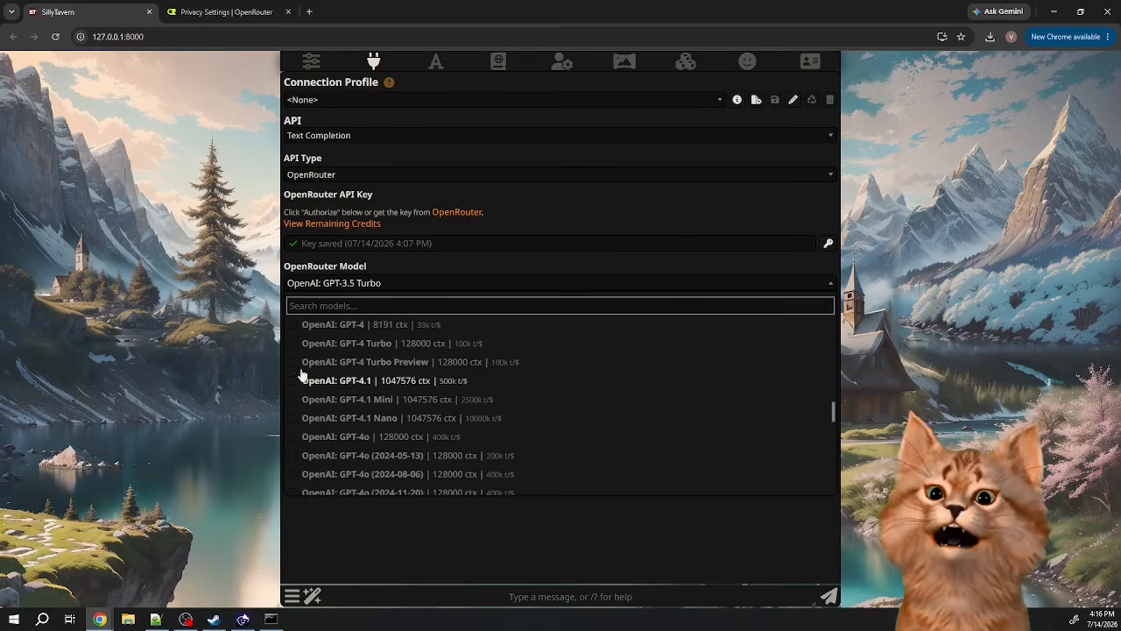
pyautogui.click(247, 344)
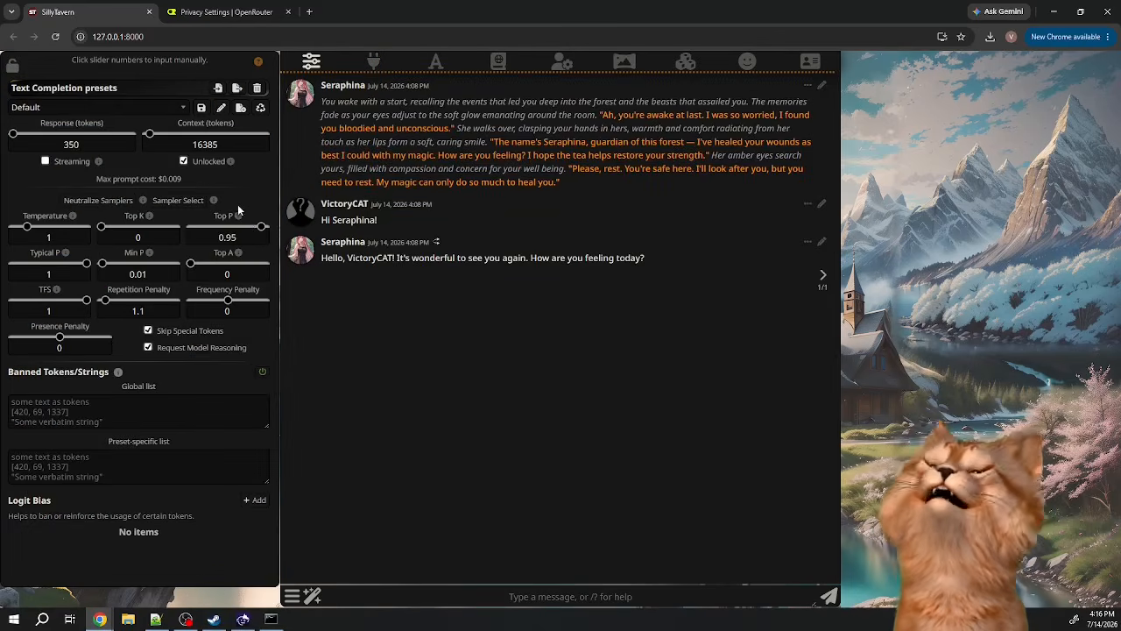